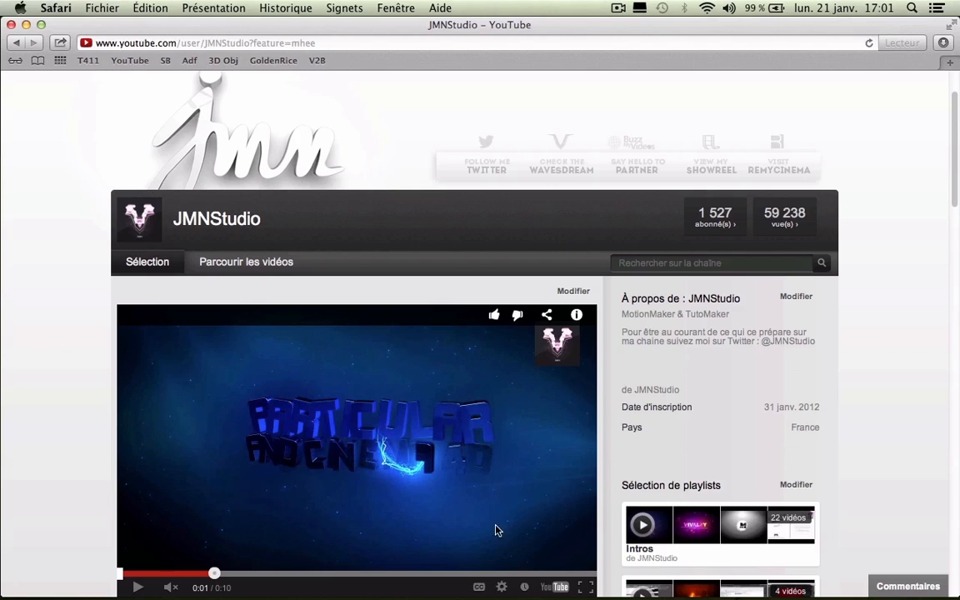
Step: Restore Cinema 4D and add a MoGraph Mo Texte object reading 'TUTO'
mouse_move(502, 589)
left_click(804, 549)
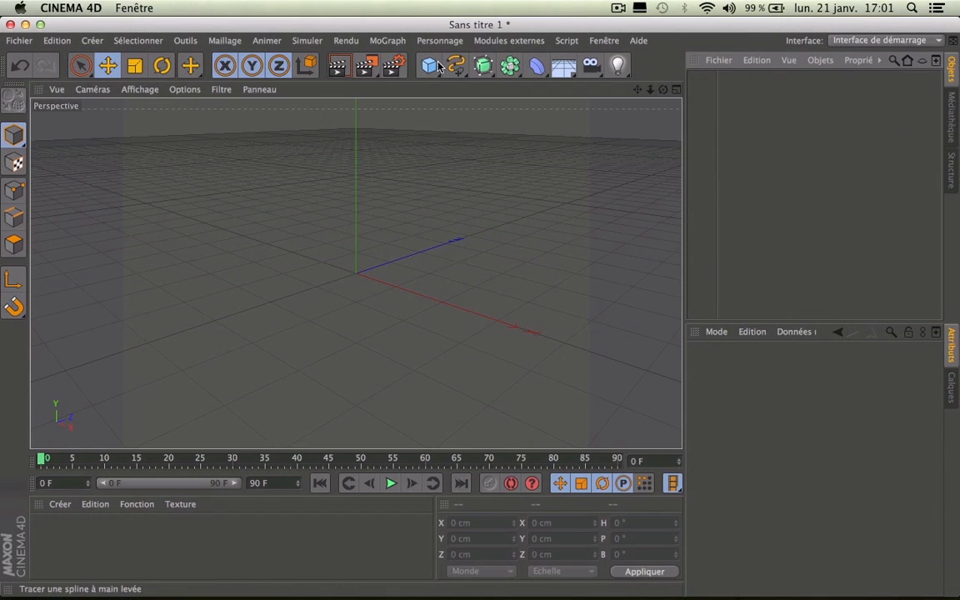
left_click(390, 41)
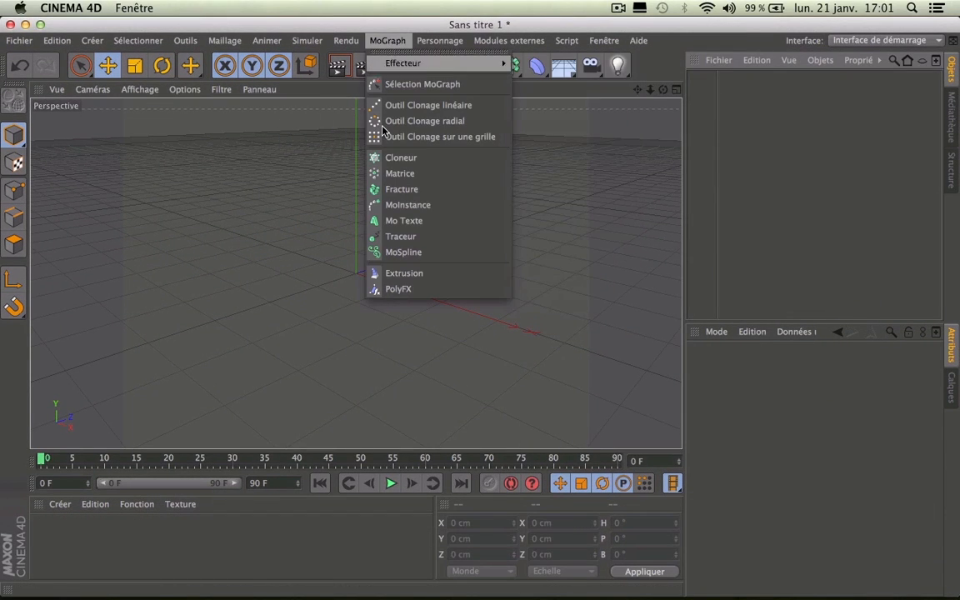
left_click(400, 221)
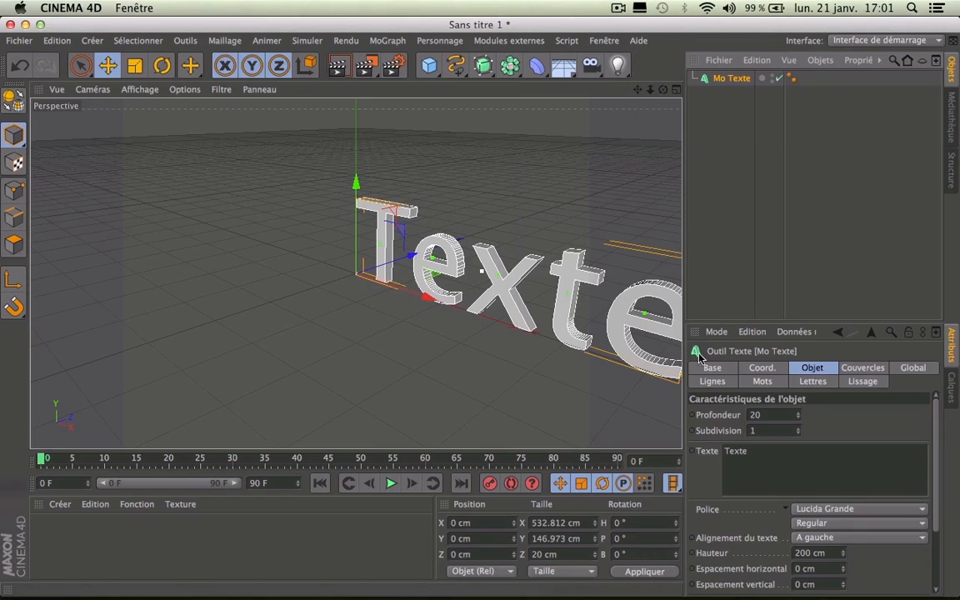
double_click(752, 451)
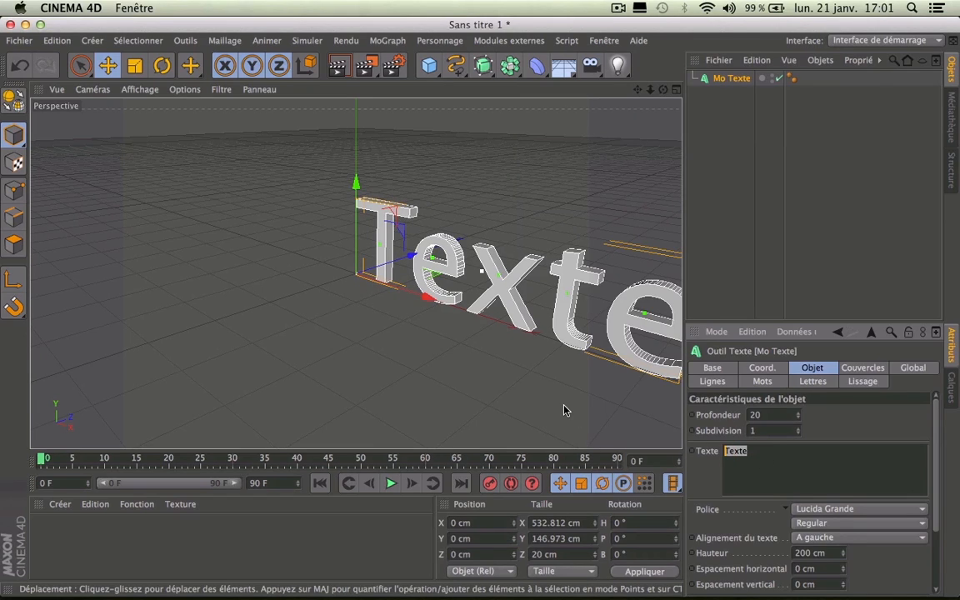
type("TUTO")
left_click(781, 452)
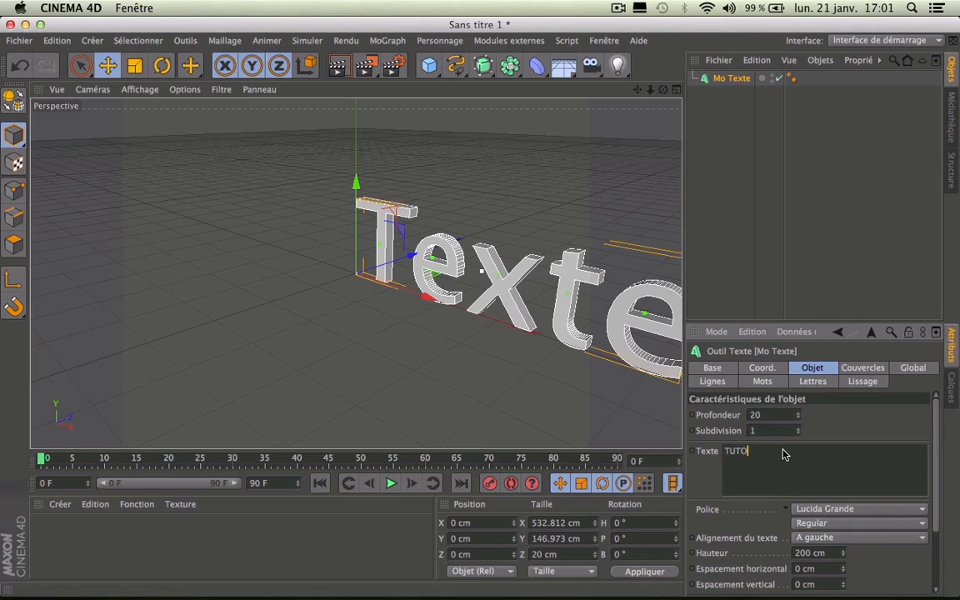
key("Return")
Step: Centre-align the TUTO text and set its font to Kimberley
left_click(807, 539)
left_click(808, 566)
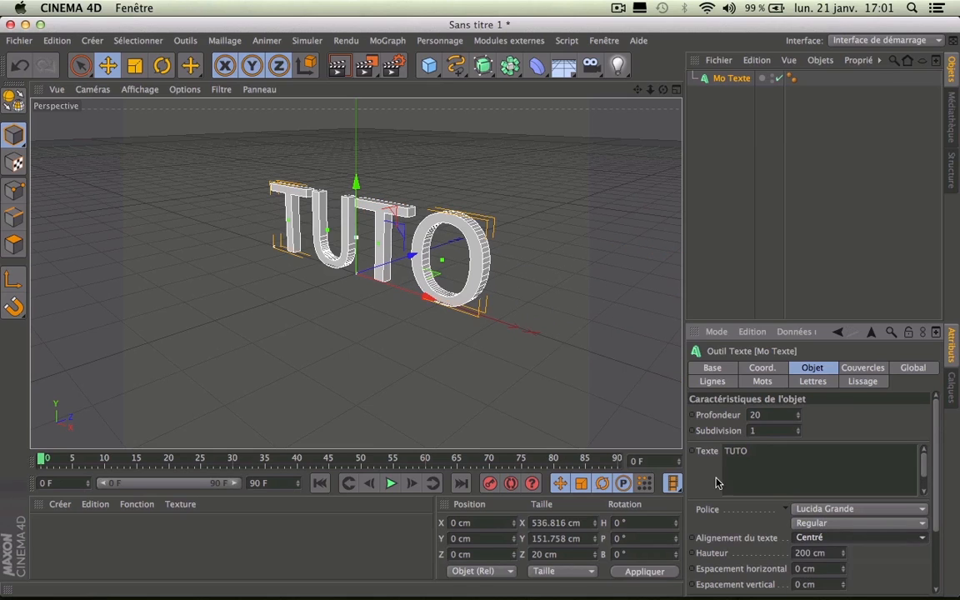
left_click(822, 510)
scroll(844, 256, "down", 3)
scroll(844, 256, "up", 2)
scroll(844, 256, "up", 5)
scroll(844, 257, "down", 3)
scroll(844, 257, "up", 1)
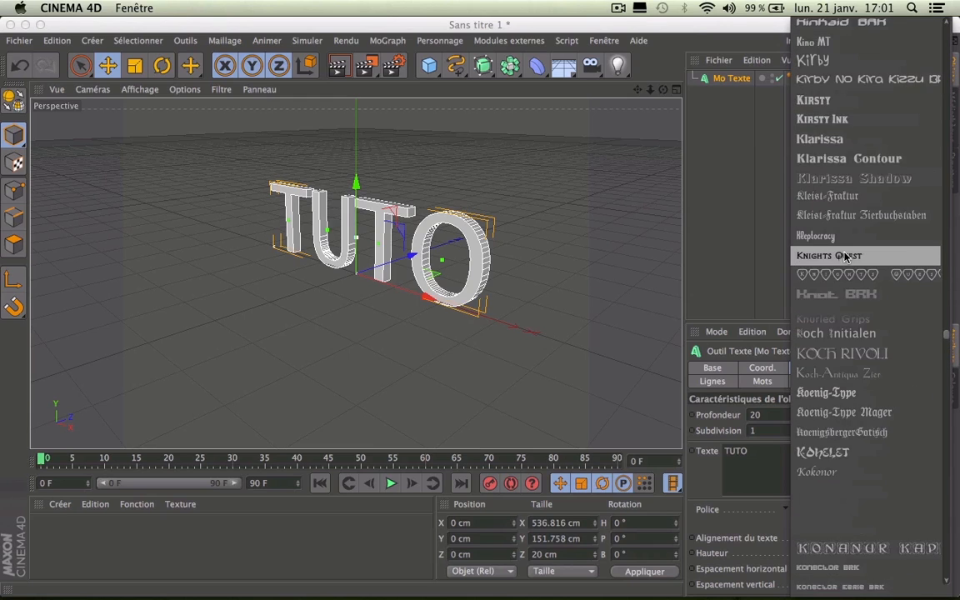
scroll(845, 250, "up", 5)
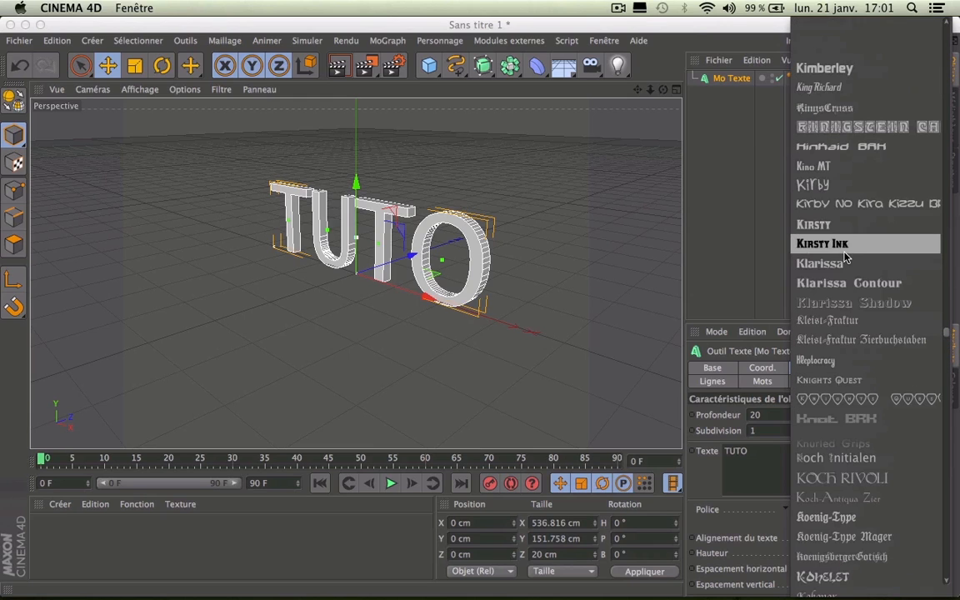
left_click(858, 67)
left_click_drag(663, 90, 585, 85)
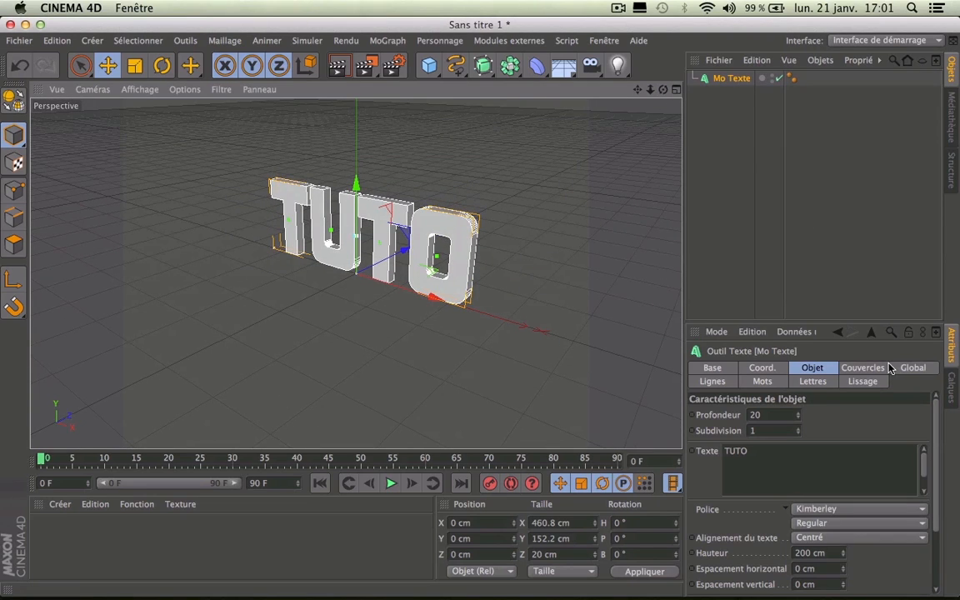
Step: Give both caps a bevel, with the front bevel at 2 steps and 1 cm radius
left_click(867, 368)
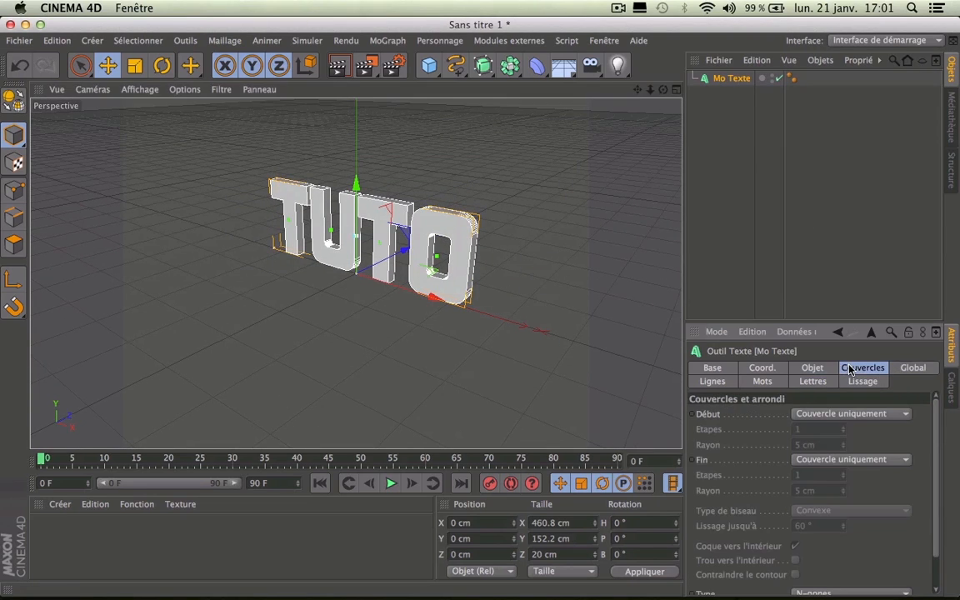
left_click(824, 414)
left_click(817, 477)
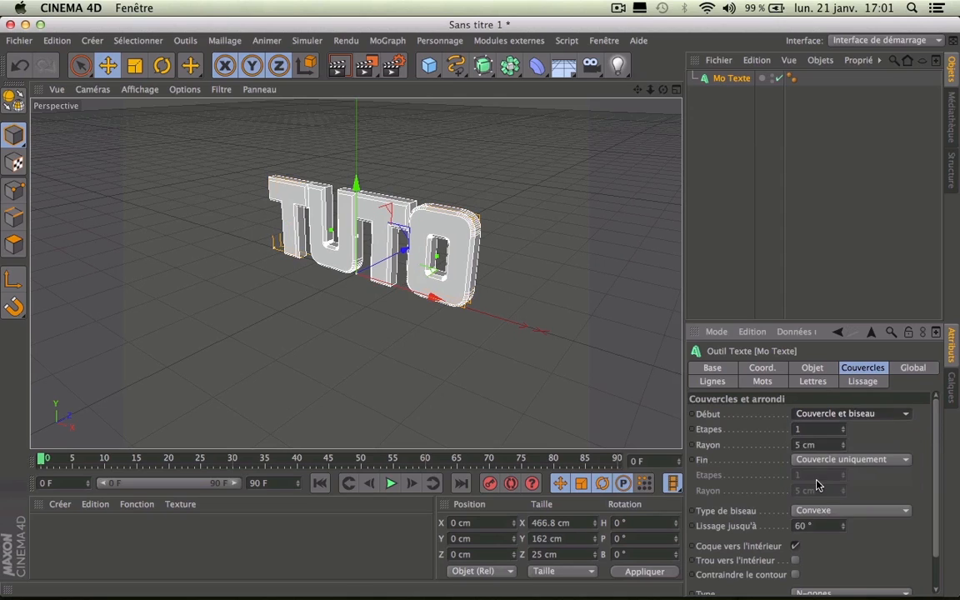
left_click(821, 459)
left_click(819, 519)
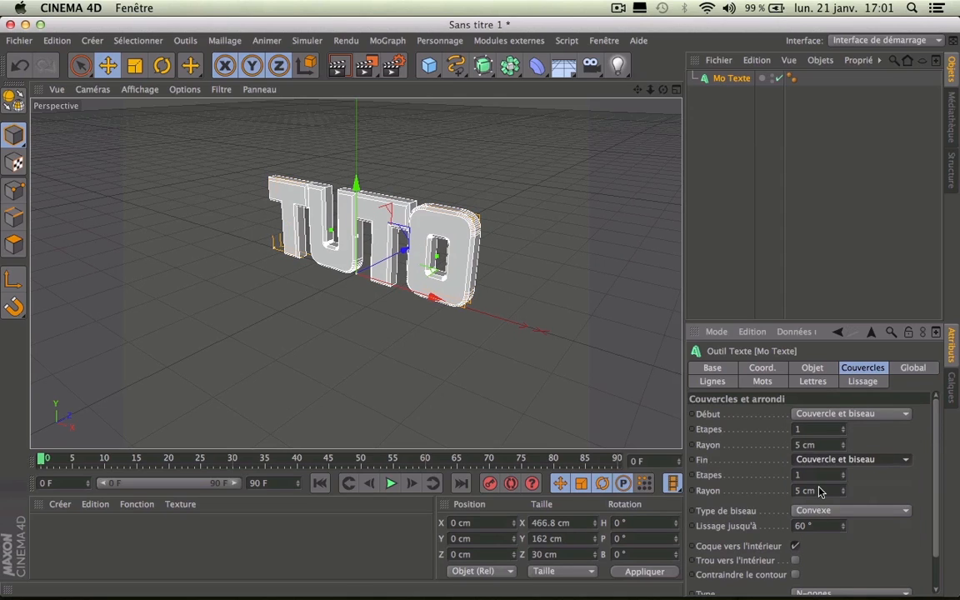
left_click(814, 431)
type("2")
key("Tab")
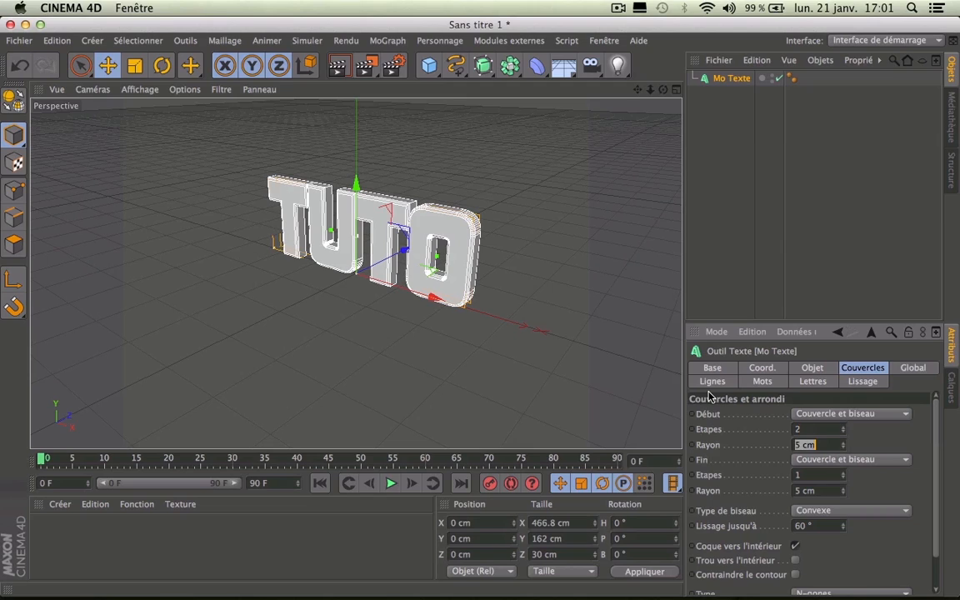
type("1")
key("Return")
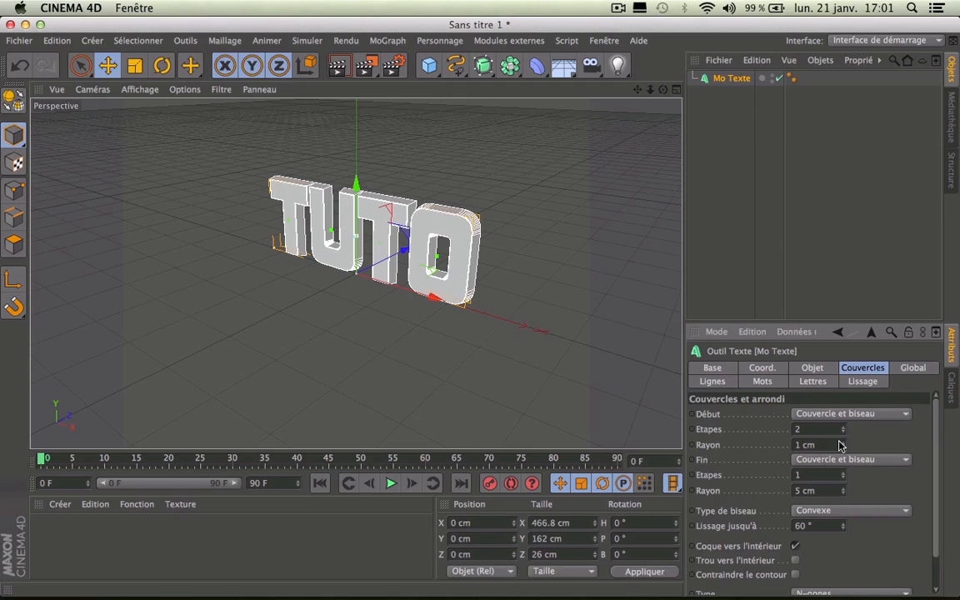
Step: Set the back cap bevel to 2 steps with a 1 cm radius
left_click(831, 475)
type("2")
key("Return")
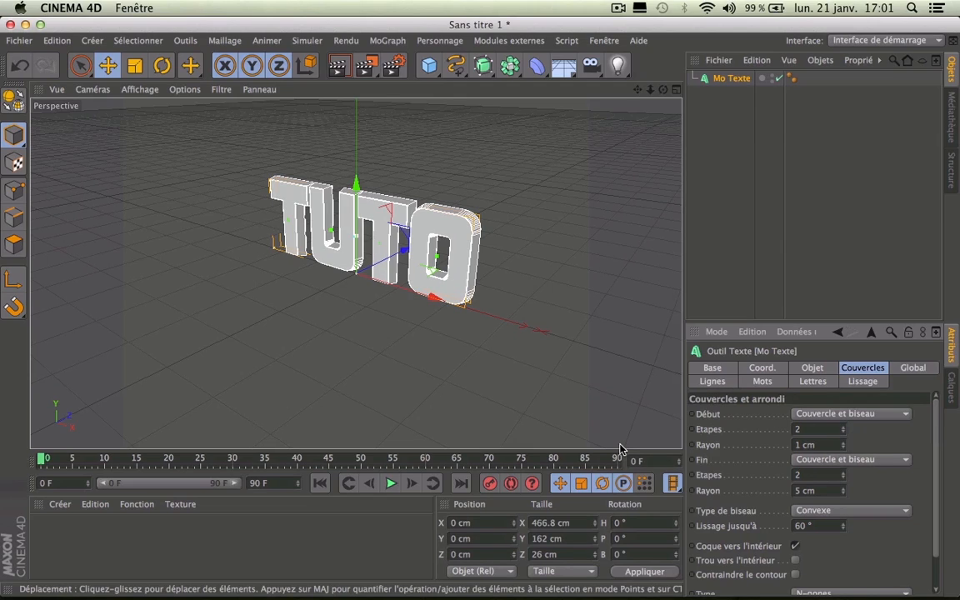
left_click(819, 491)
type("1")
key("Return")
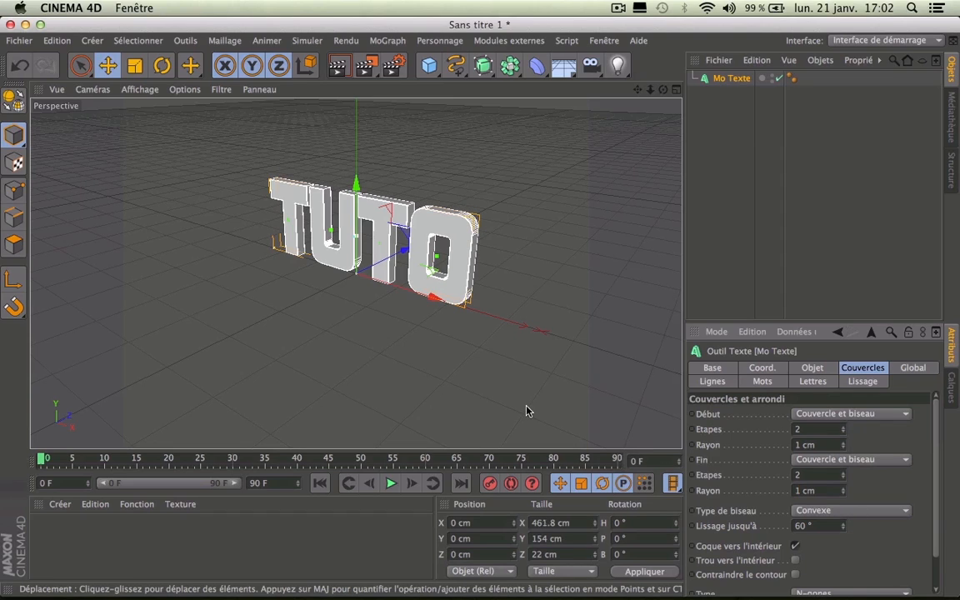
Step: Render a preview, then set the text depth to 50
left_click(337, 65)
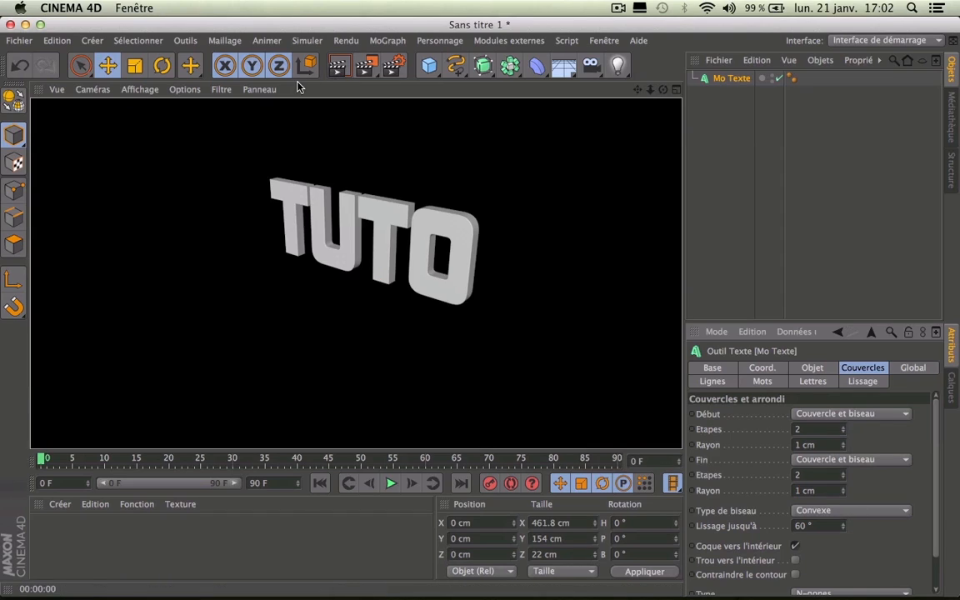
left_click(813, 368)
left_click_drag(769, 414, 541, 403)
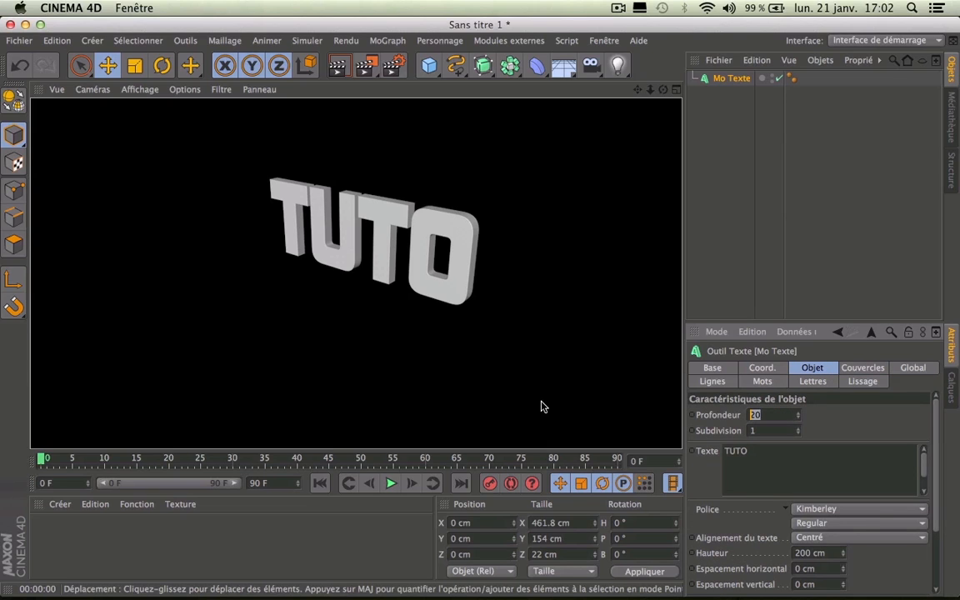
key("Return")
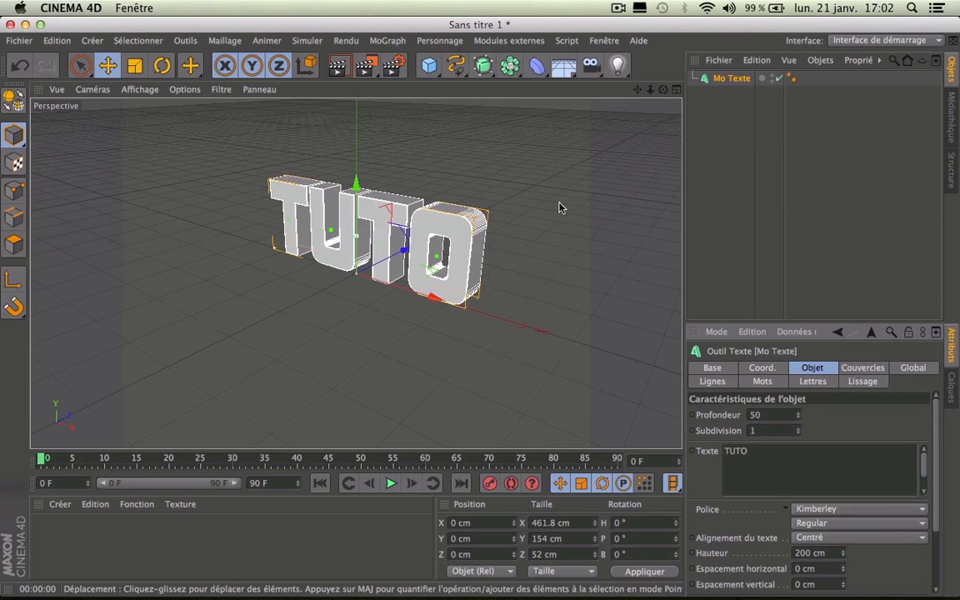
left_click_drag(663, 89, 688, 62)
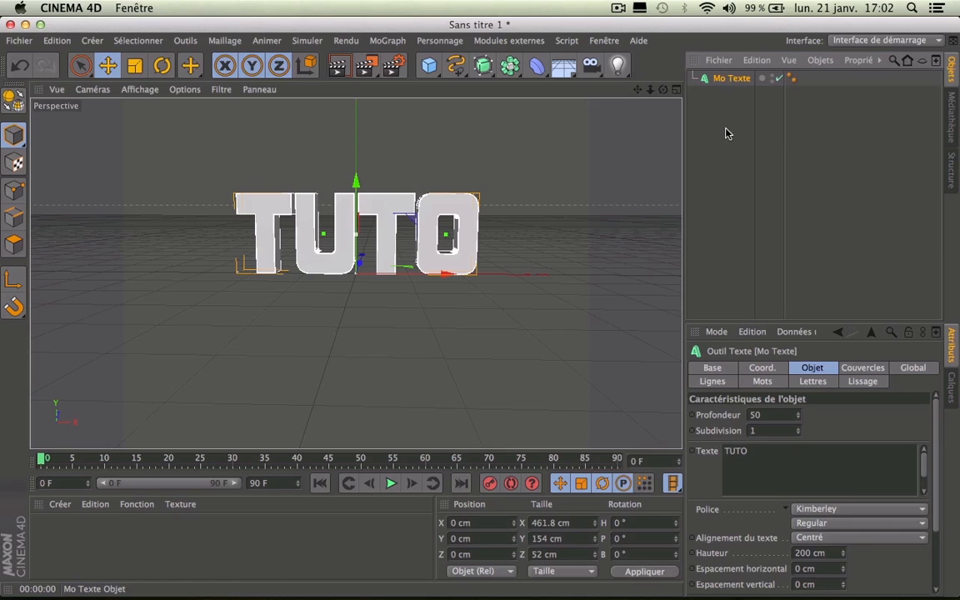
Step: Duplicate the TUTO text, move the copy down and change it to read 'PARTICULAR'
left_click_drag(727, 81, 725, 93, "ctrl")
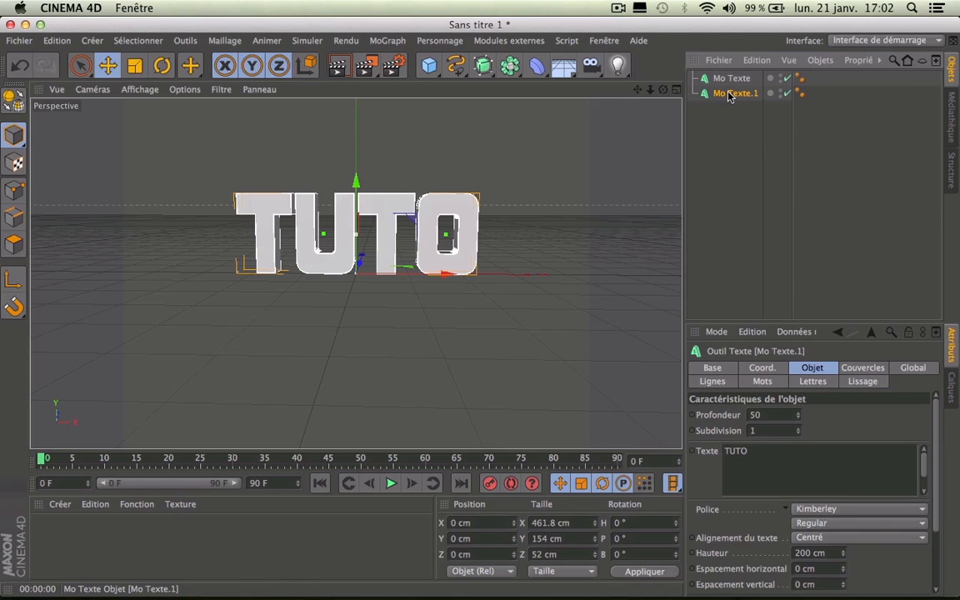
left_click_drag(356, 182, 353, 277)
left_click_drag(755, 457, 525, 444)
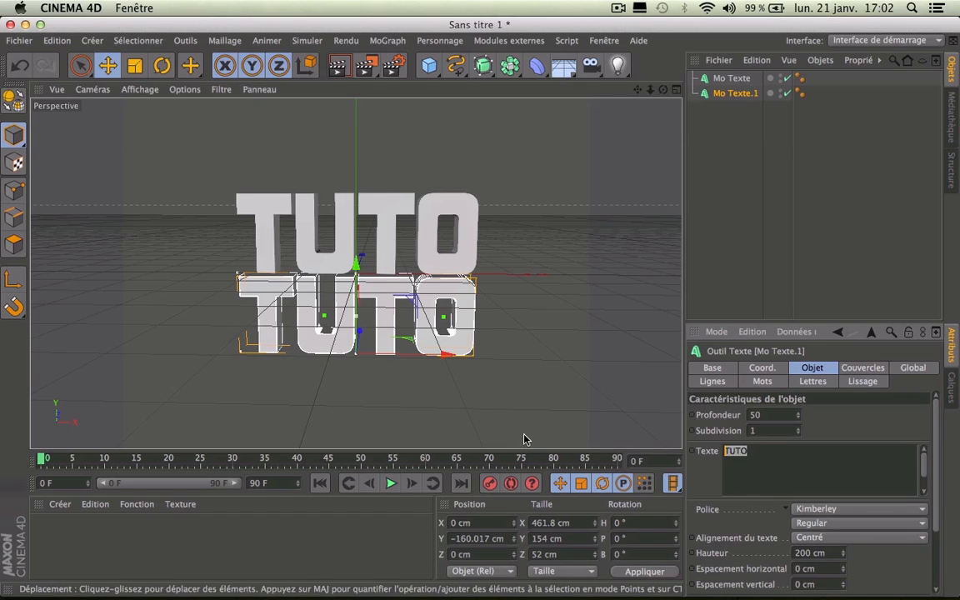
type("PARTICULAR")
key("Return")
key("BackSpace")
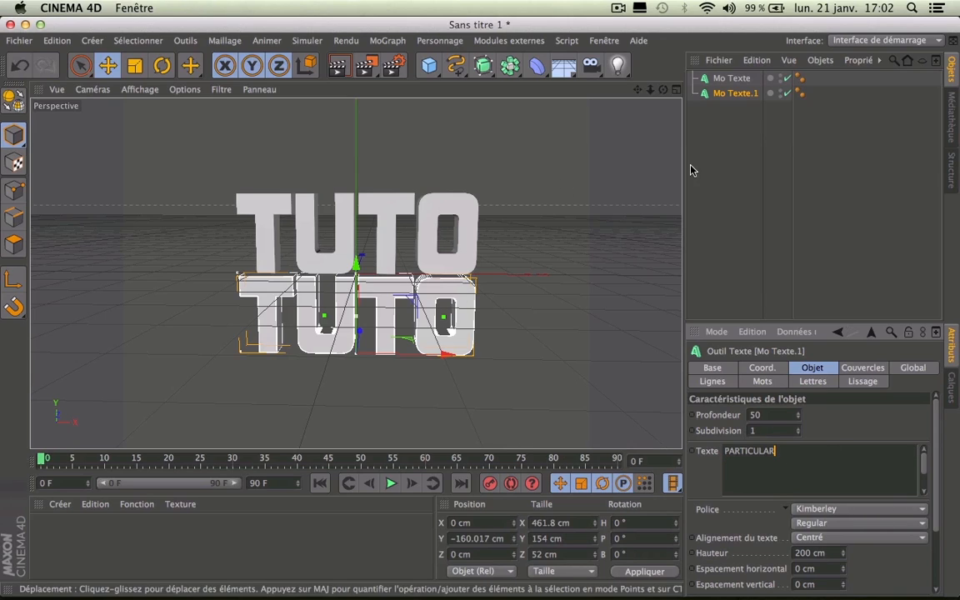
left_click(782, 124)
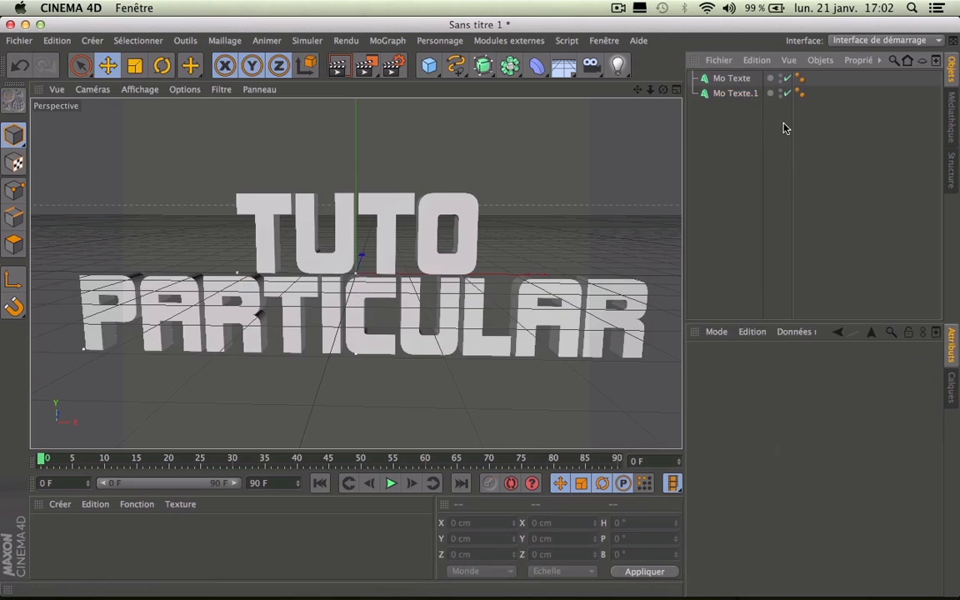
Step: Shrink PARTICULAR to 71 cm height and place it just beneath TUTO in the front view
left_click(464, 327)
left_click_drag(842, 552, 787, 552)
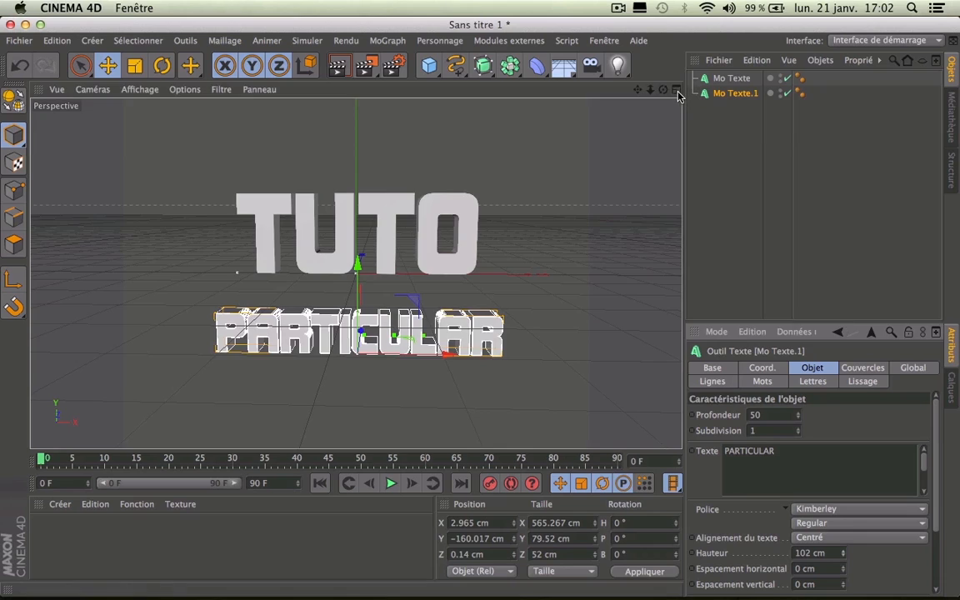
left_click(676, 89)
left_click(677, 274)
left_click(676, 274)
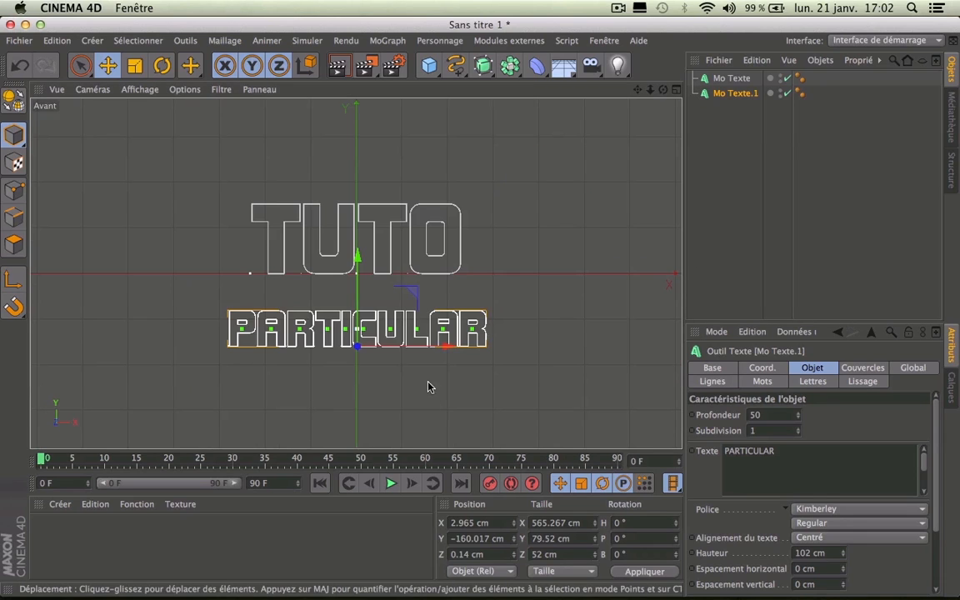
left_click_drag(356, 271, 357, 239)
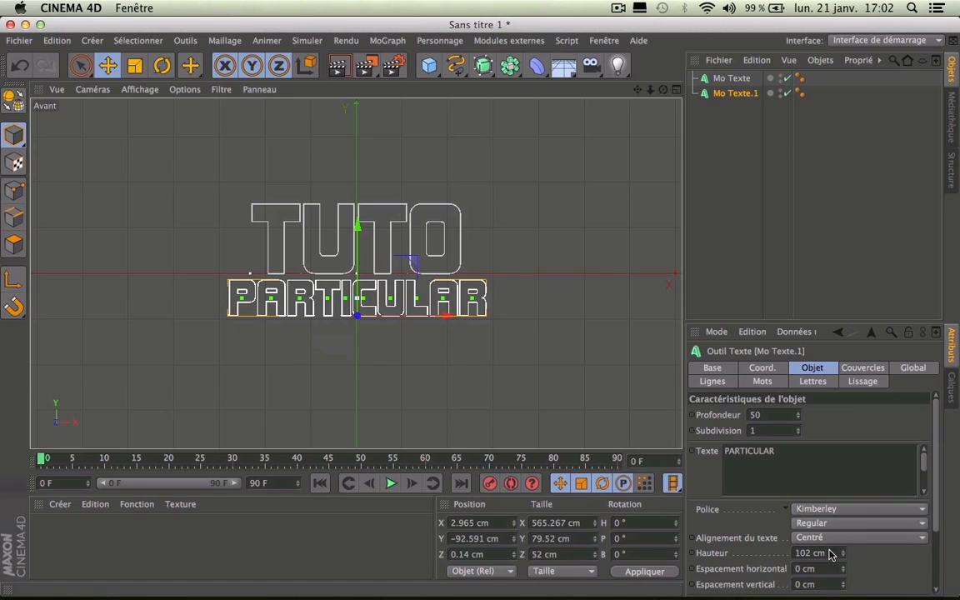
mouse_move(842, 552)
left_mouse_down()
mouse_move(842, 573)
mouse_move(842, 542)
left_mouse_up()
left_click_drag(479, 343, 479, 334)
left_click(836, 209)
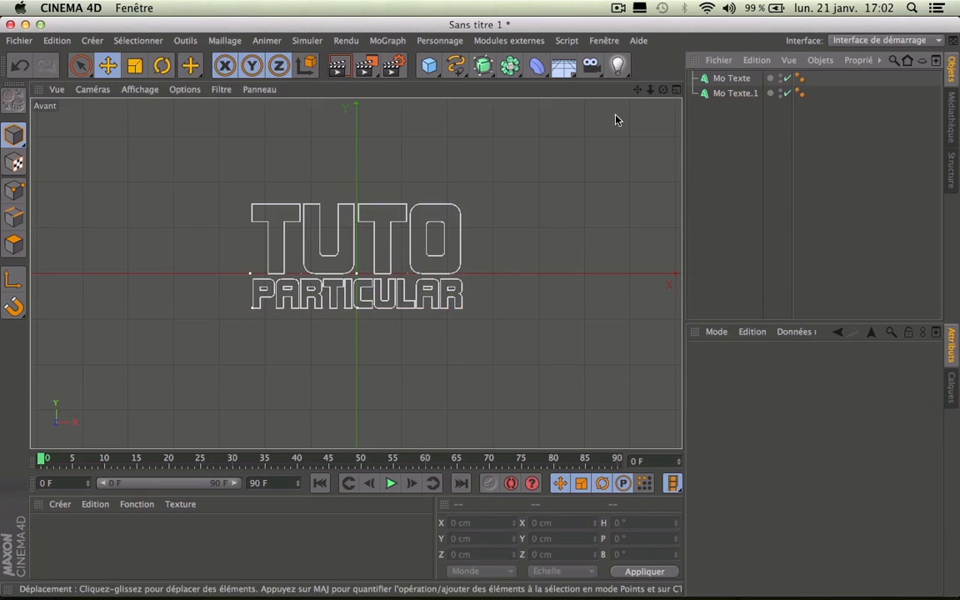
Step: Render a perspective preview of both texts, then select Mo Texte and Mo Texte.1 together
middle_click(601, 99)
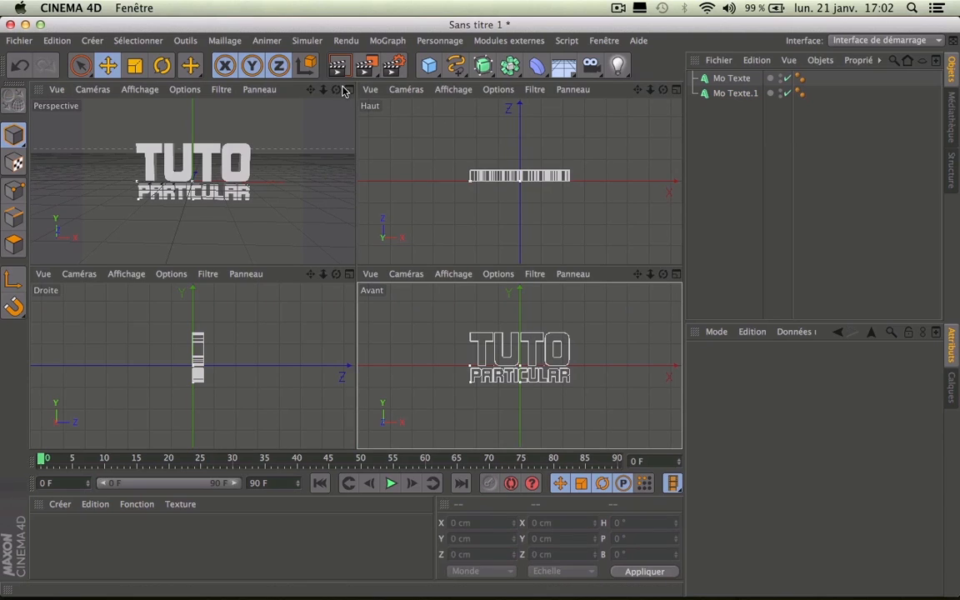
left_click(359, 91)
left_click(346, 90)
left_click(348, 90)
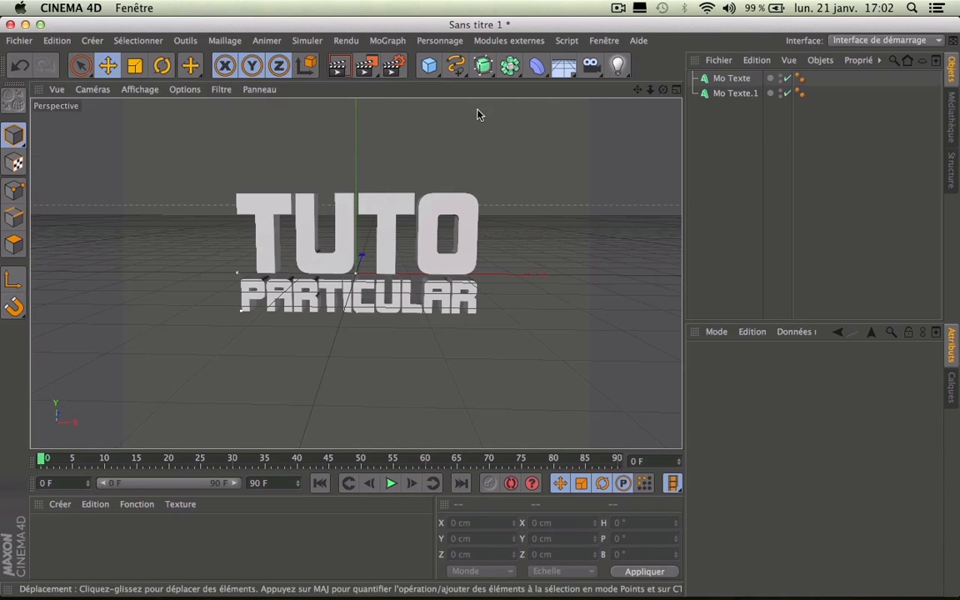
mouse_move(663, 90)
left_mouse_down()
mouse_move(733, 50)
mouse_move(663, 90)
left_mouse_up()
left_click(333, 70)
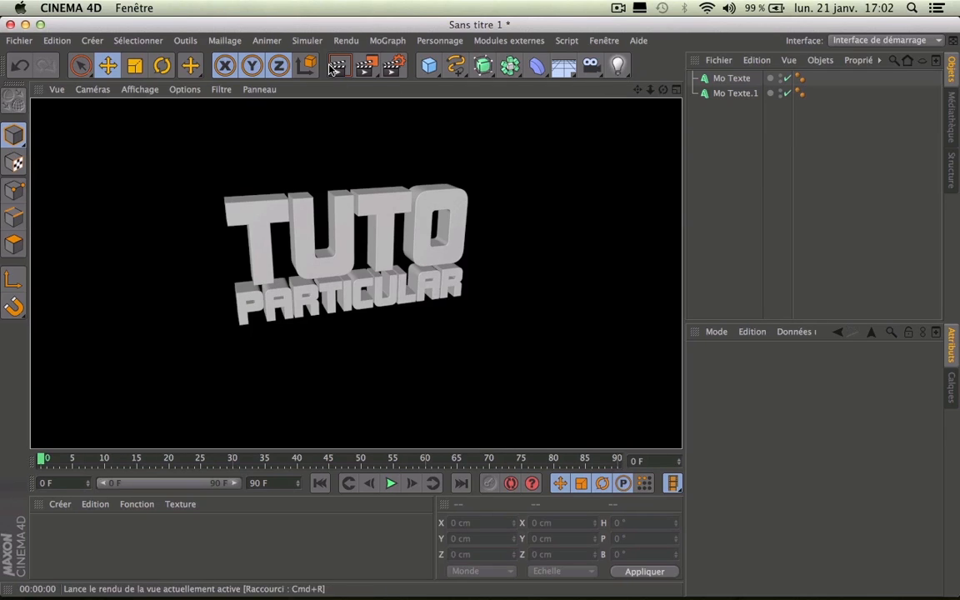
left_click(537, 149)
mouse_move(663, 90)
left_mouse_down()
mouse_move(620, 76)
mouse_move(663, 92)
left_mouse_up()
left_click(731, 78)
left_click(733, 94, "shift")
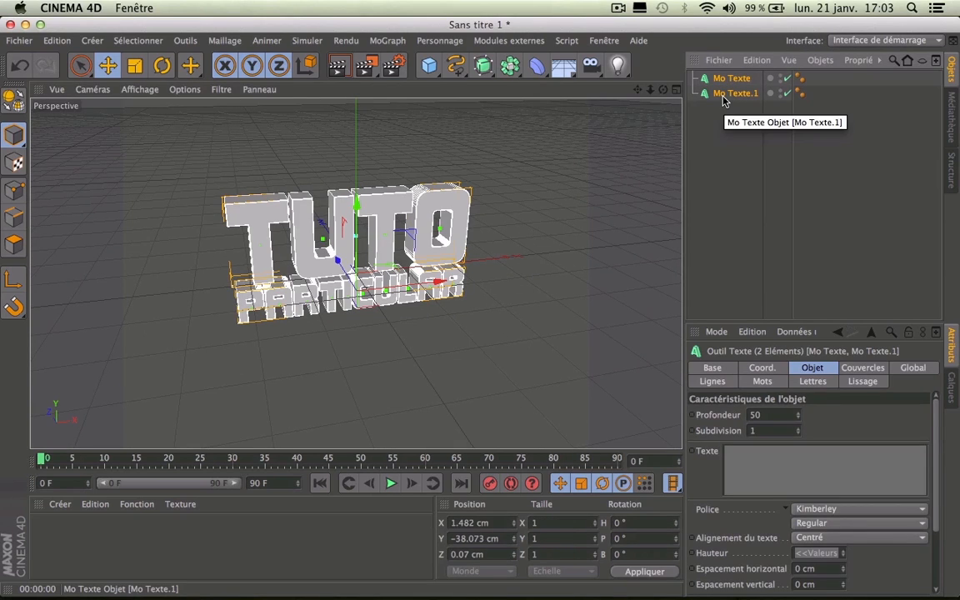
Step: Add a Randomisation effector with 5 cm X and Y position offsets
left_click(387, 40)
mouse_move(479, 73)
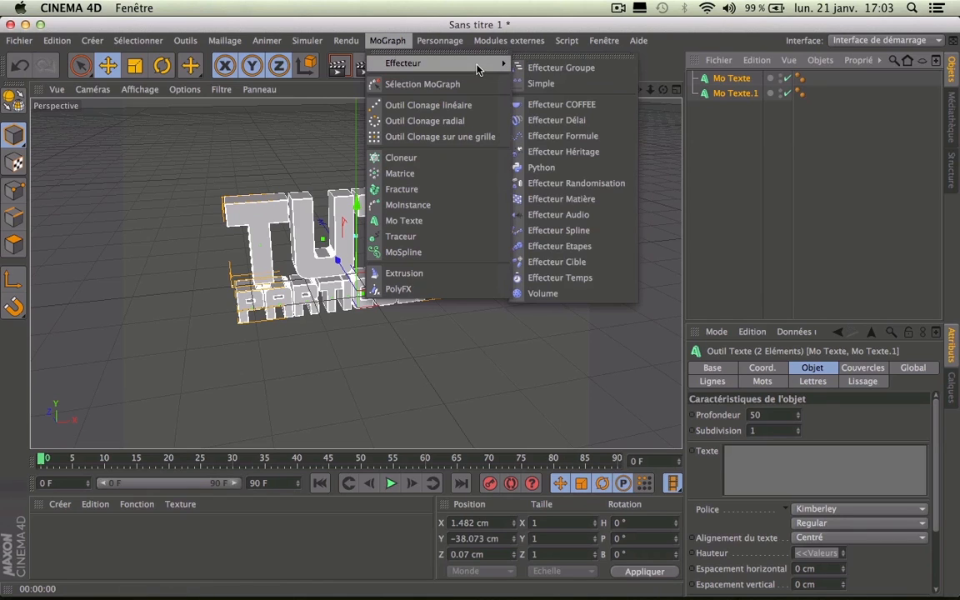
left_click(563, 183)
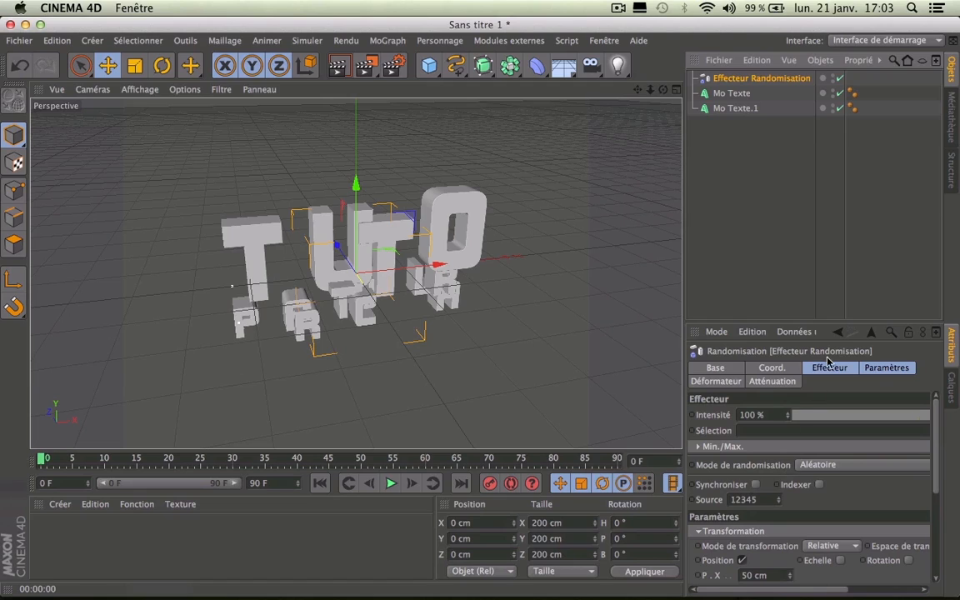
left_click(886, 368)
left_click(770, 457)
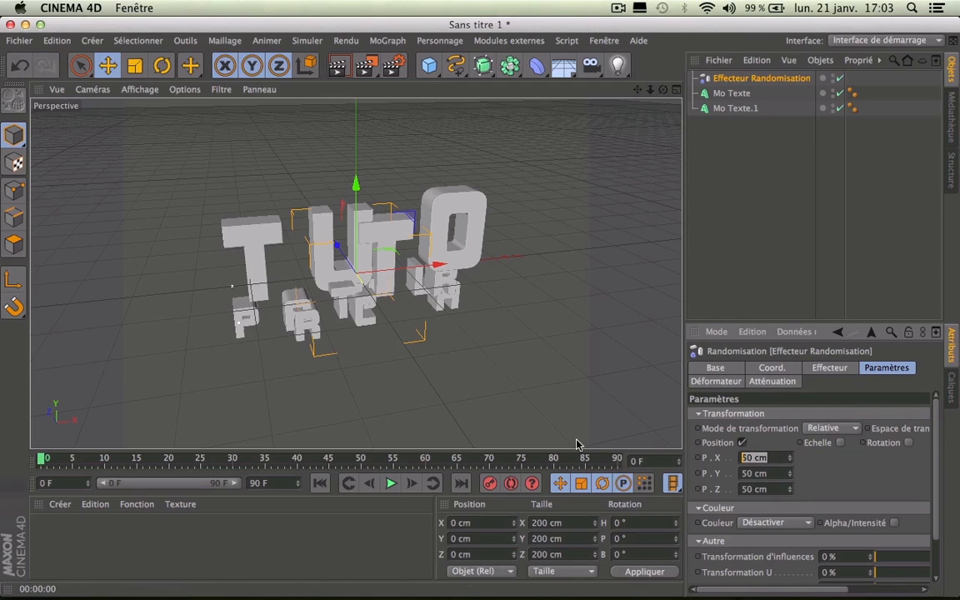
type("5")
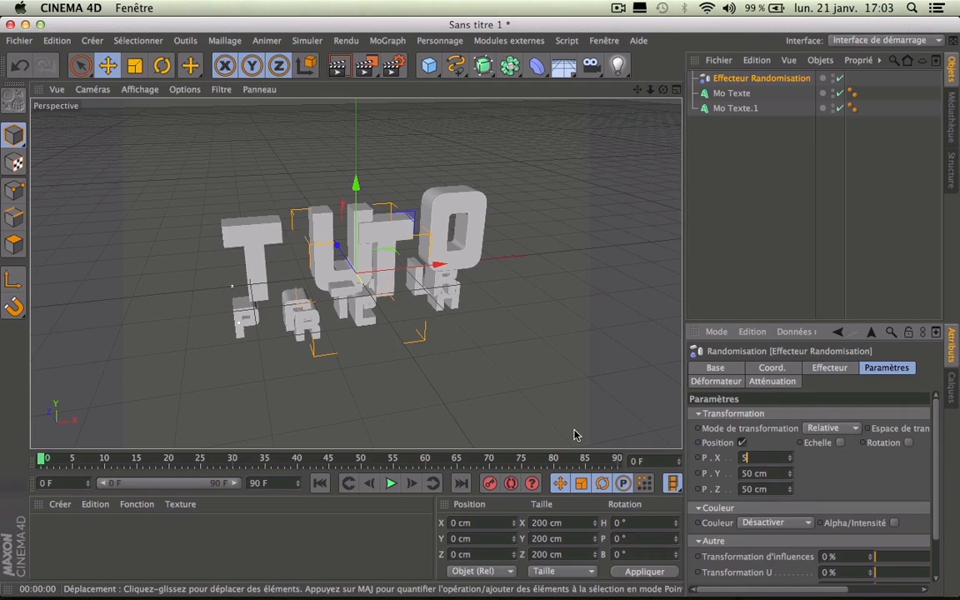
key("Tab")
type("5")
key("Return")
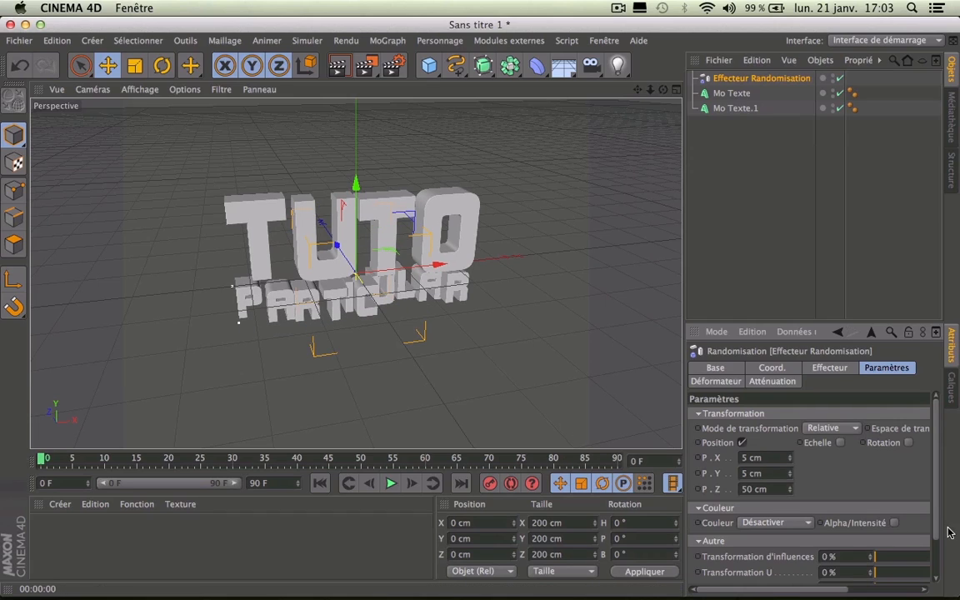
Step: Set the random Z position offset to 20 cm
left_click_drag(788, 494, 788, 526)
left_click_drag(663, 89, 594, 86)
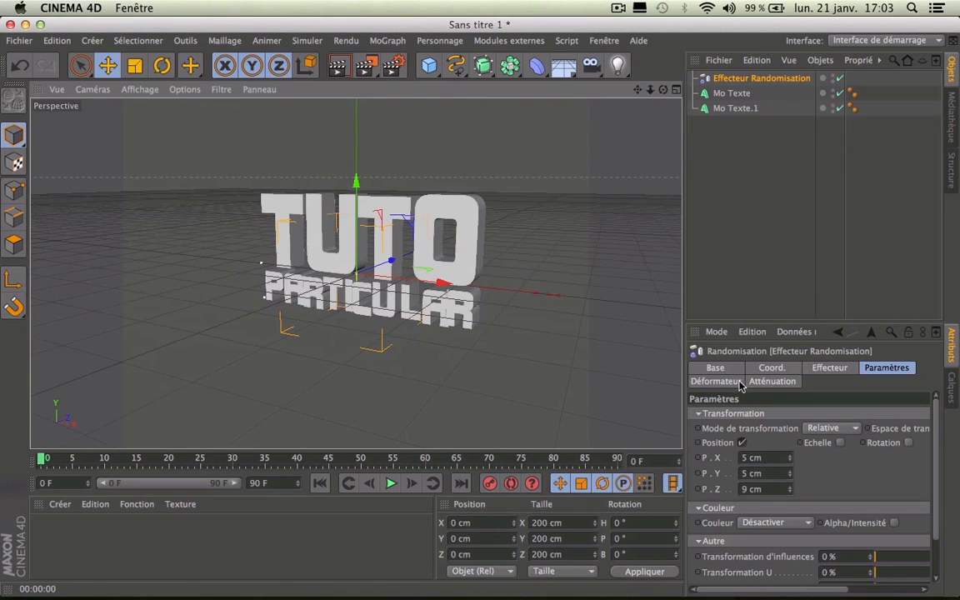
double_click(753, 489)
type("20")
key("Return")
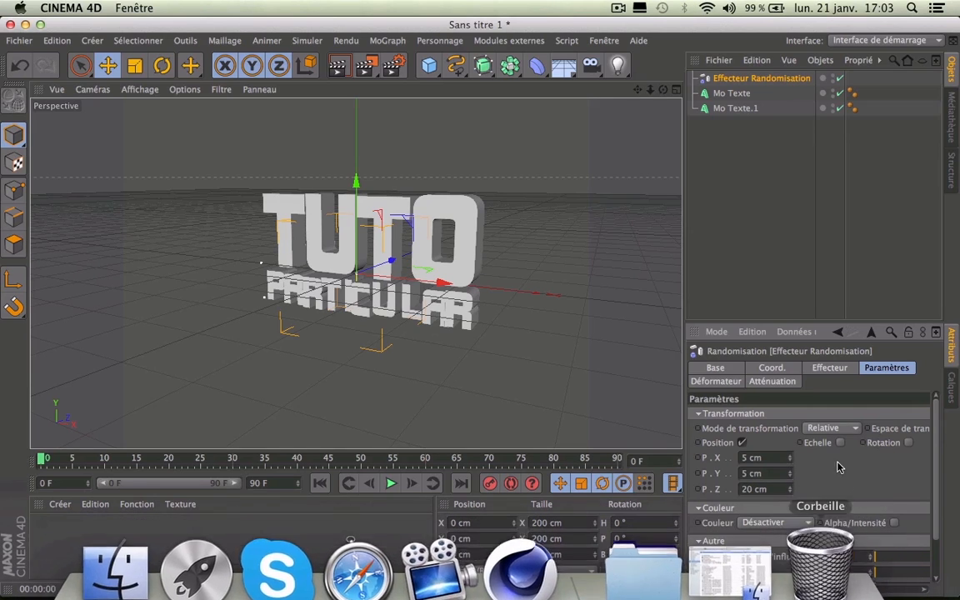
left_click_drag(797, 589, 941, 540)
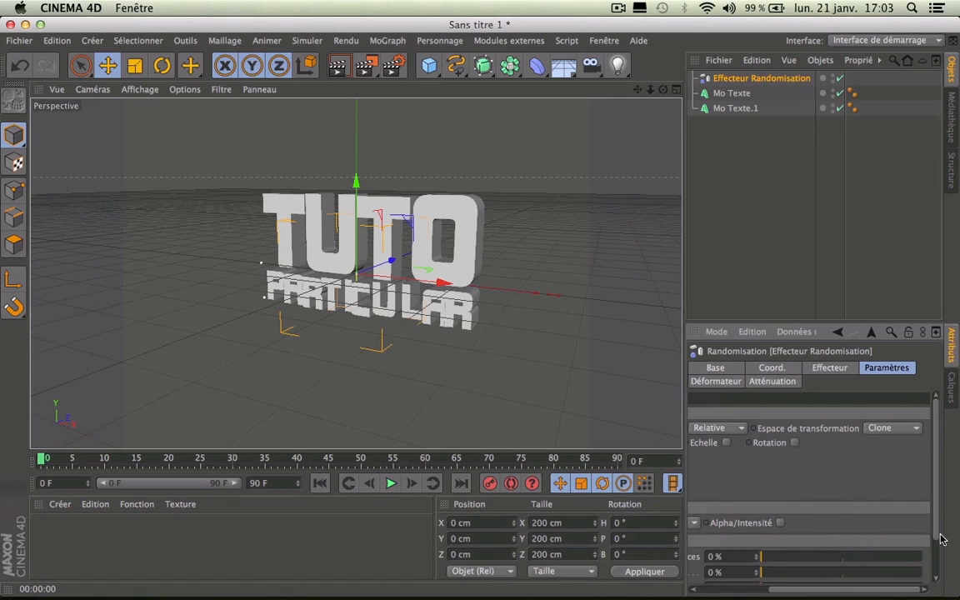
Step: Enable random rotation with H 15°, P −10° and B 7°
left_click(793, 442)
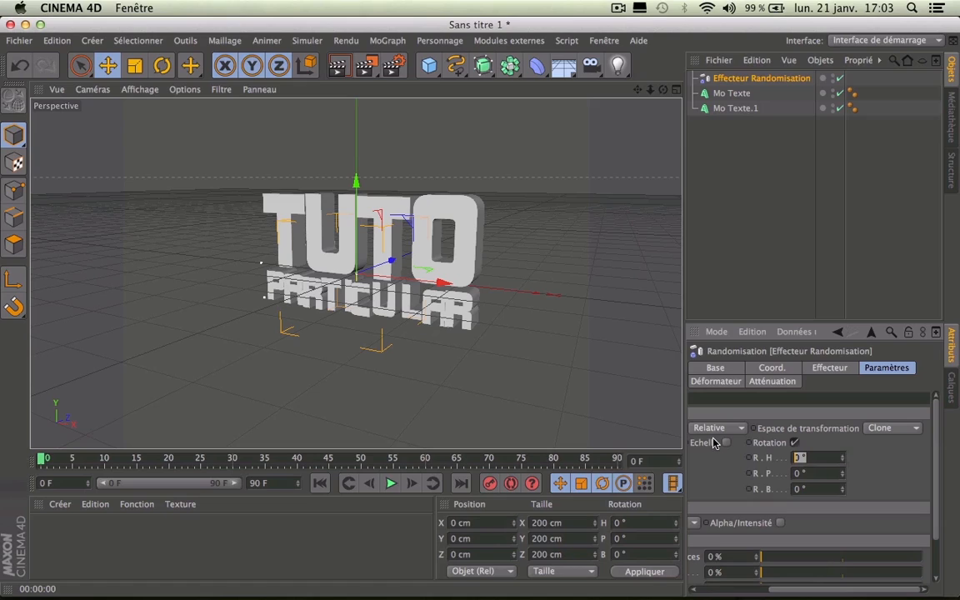
type("15")
key("Return")
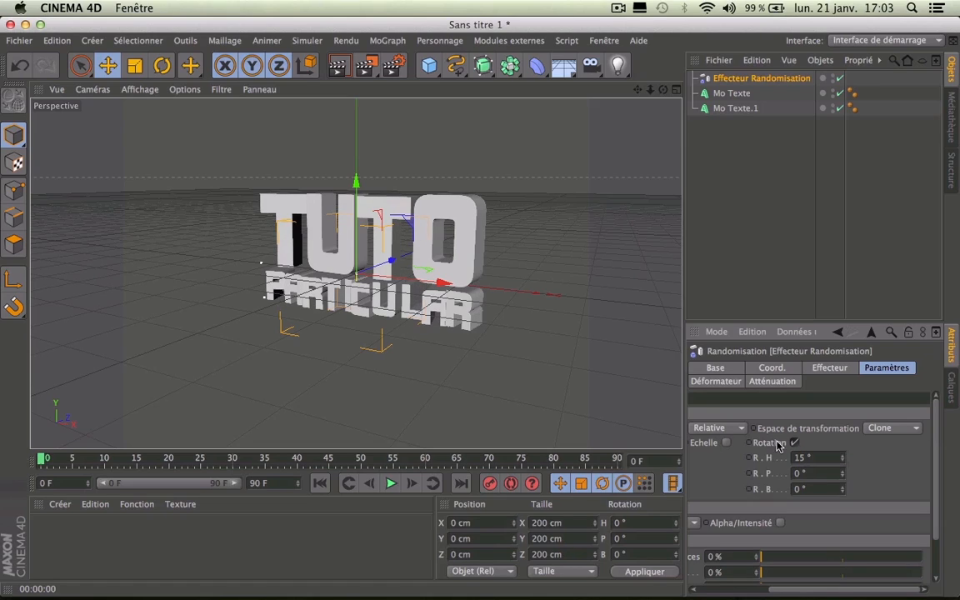
left_click(813, 472)
type("-10")
key("Return")
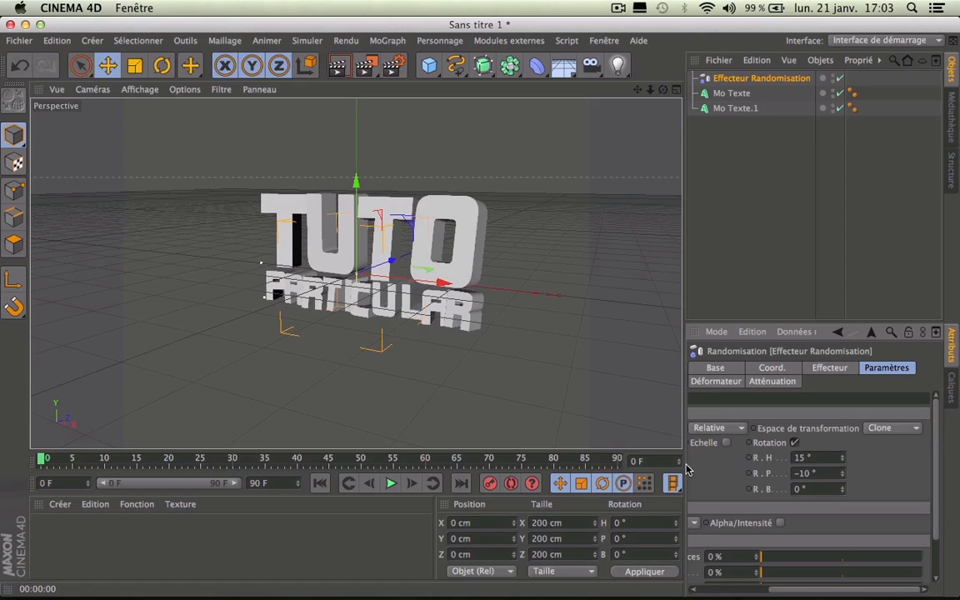
left_click(817, 489)
type("7")
key("Return")
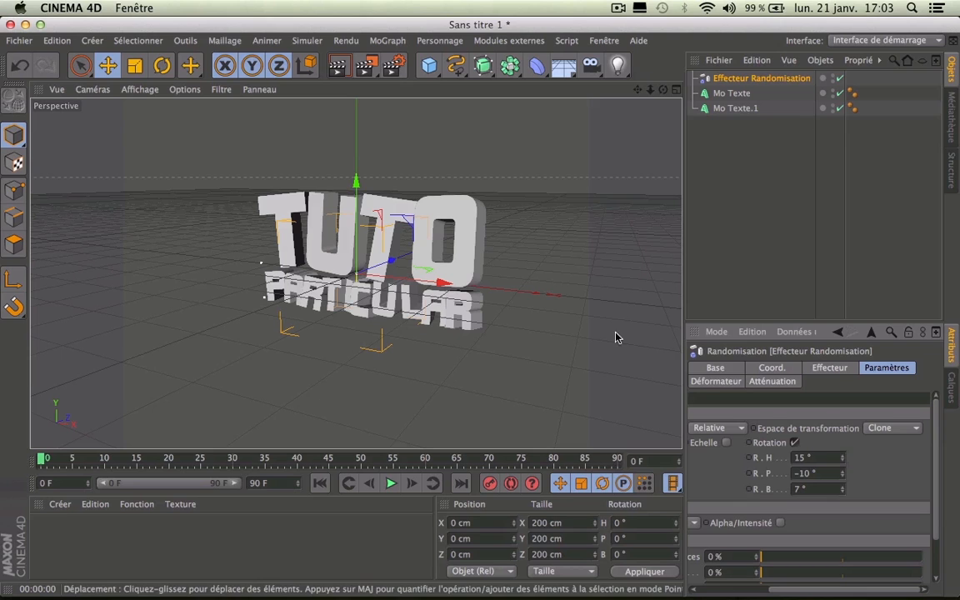
Step: Orbit around the scattered letters and render a preview
left_click_drag(662, 89, 270, 89)
left_click(338, 65)
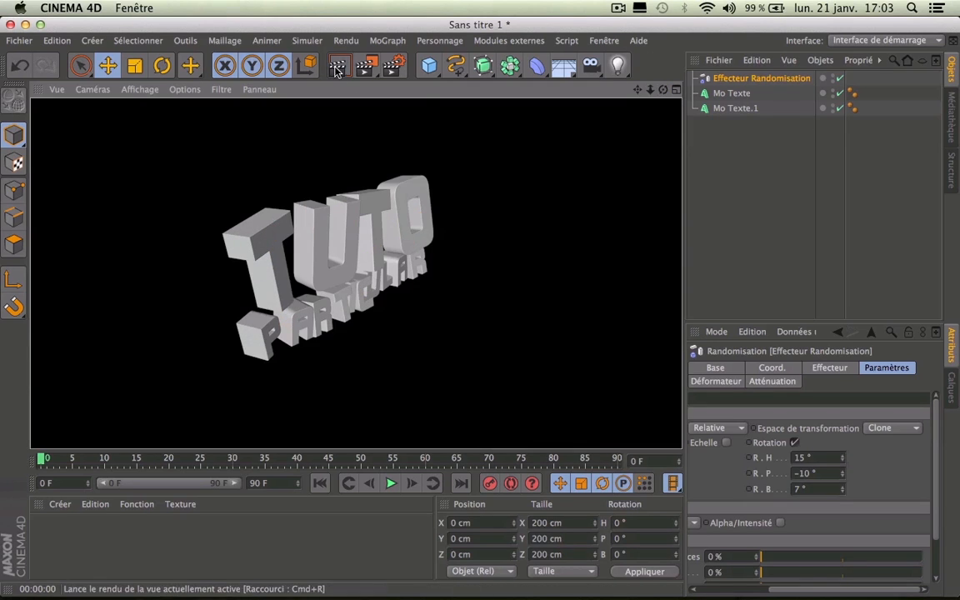
left_click_drag(650, 89, 566, 54)
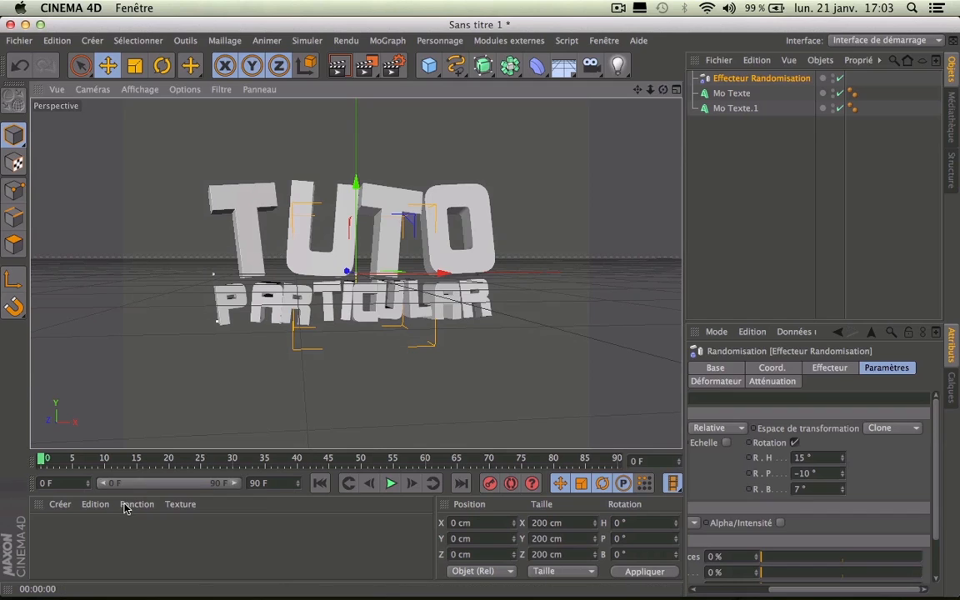
Step: Create a new material named Mat and set its colour to red
double_click(104, 546)
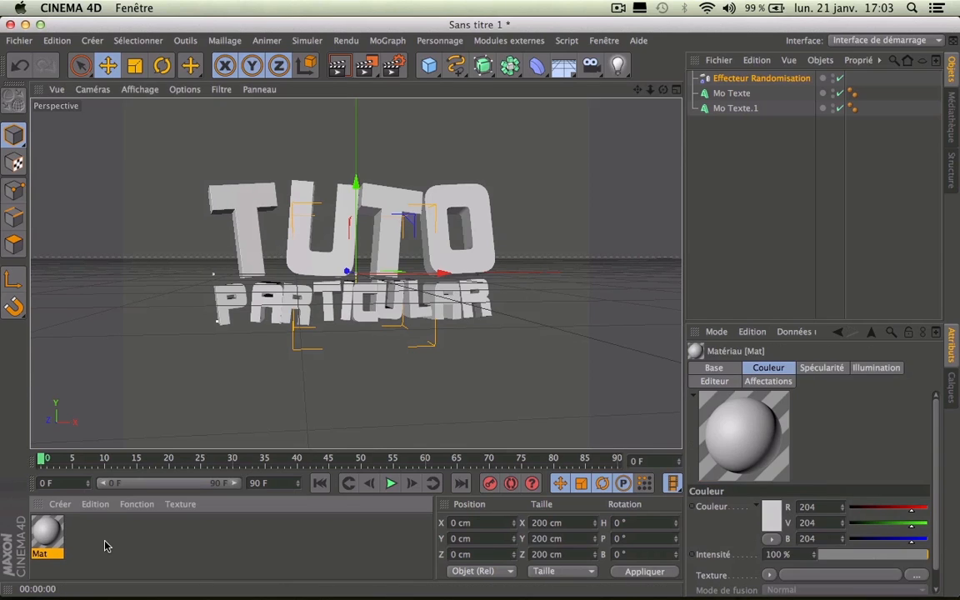
double_click(55, 534)
left_click_drag(329, 122, 282, 355)
left_click(365, 415)
mouse_move(365, 415)
left_mouse_down()
mouse_move(393, 391)
mouse_move(380, 405)
mouse_move(389, 404)
left_mouse_up()
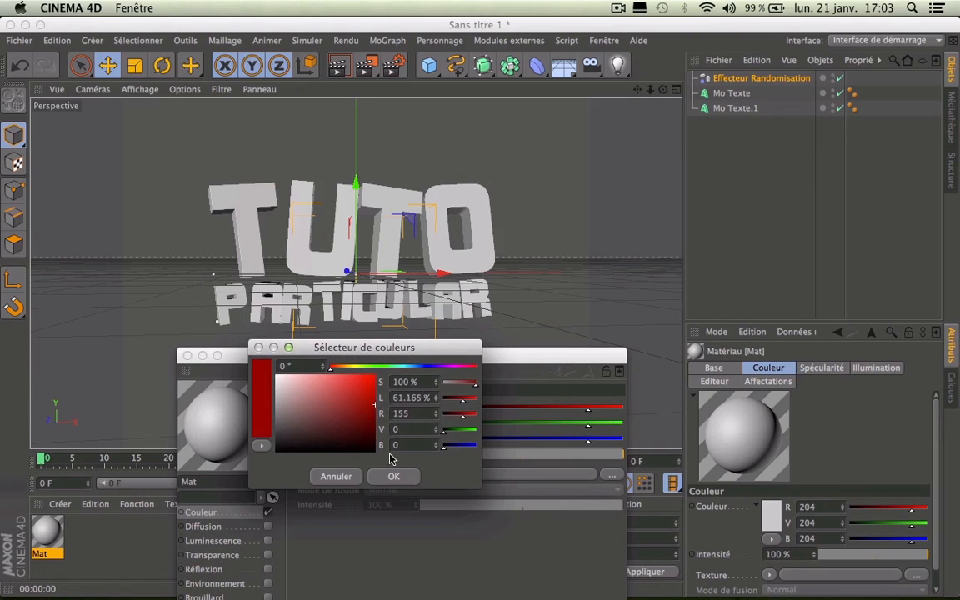
left_click(388, 475)
Step: Enable reflection on Mat at 20% with a Fresnel texture at 20% intensity
left_click_drag(275, 356, 629, 96)
left_click(558, 310)
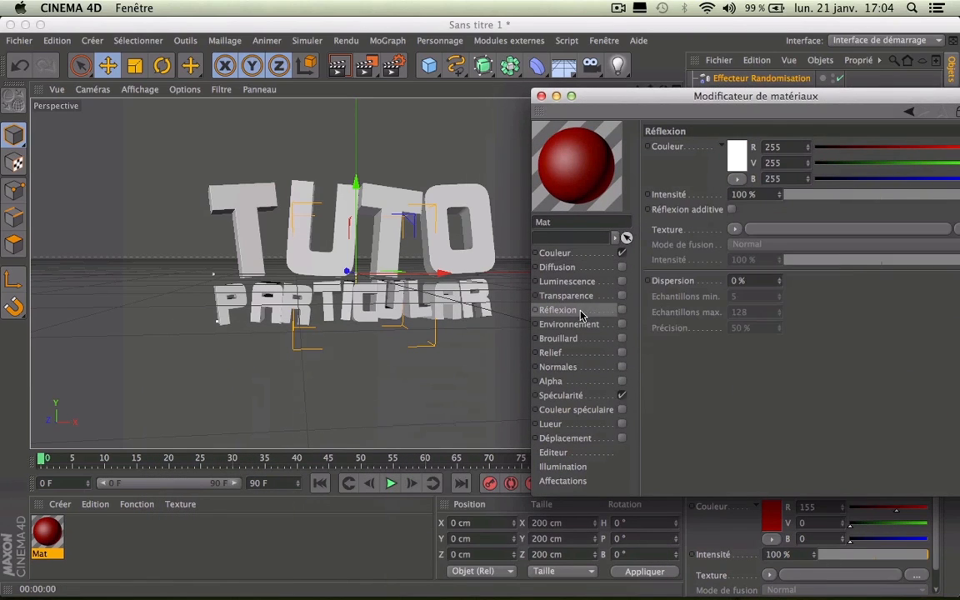
left_click(622, 310)
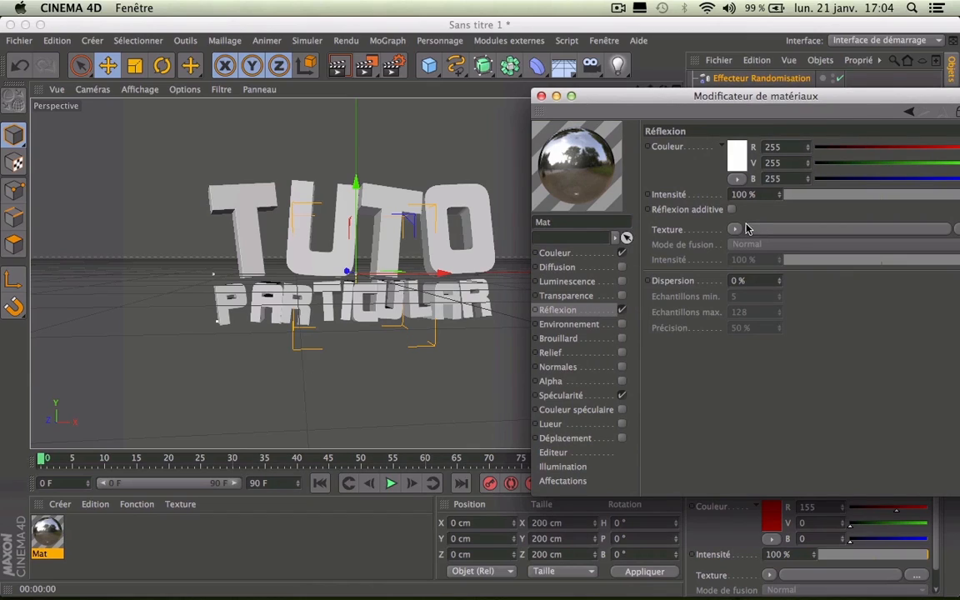
left_click(766, 181)
left_click_drag(759, 196, 470, 178)
type("20")
key("Return")
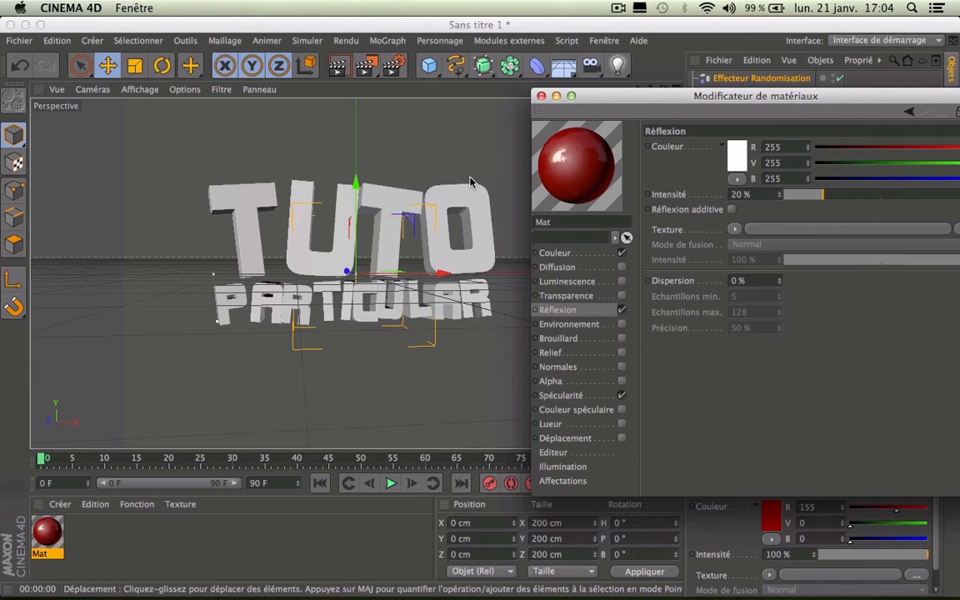
left_click(734, 229)
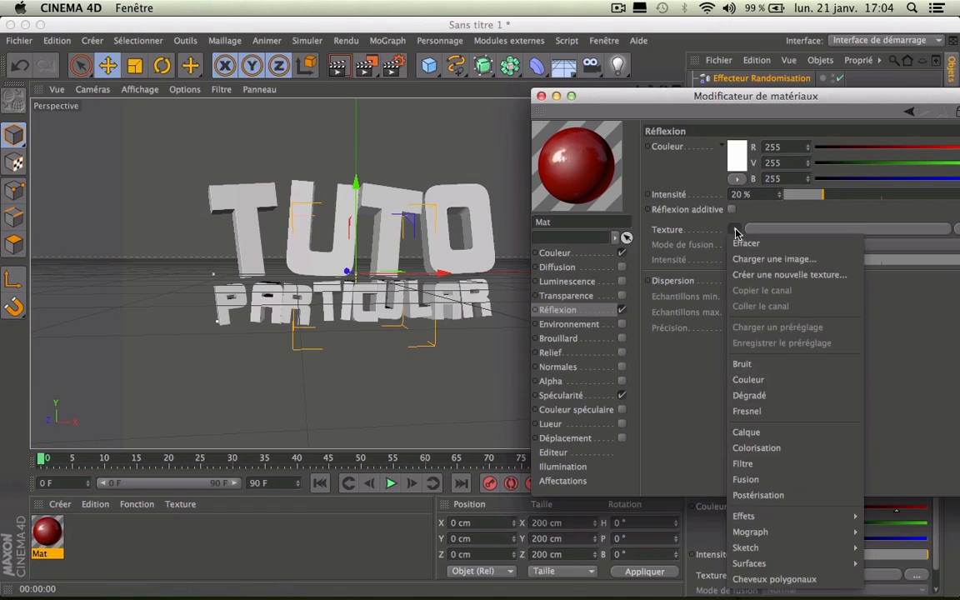
left_click(803, 412)
left_click_drag(761, 303, 458, 296)
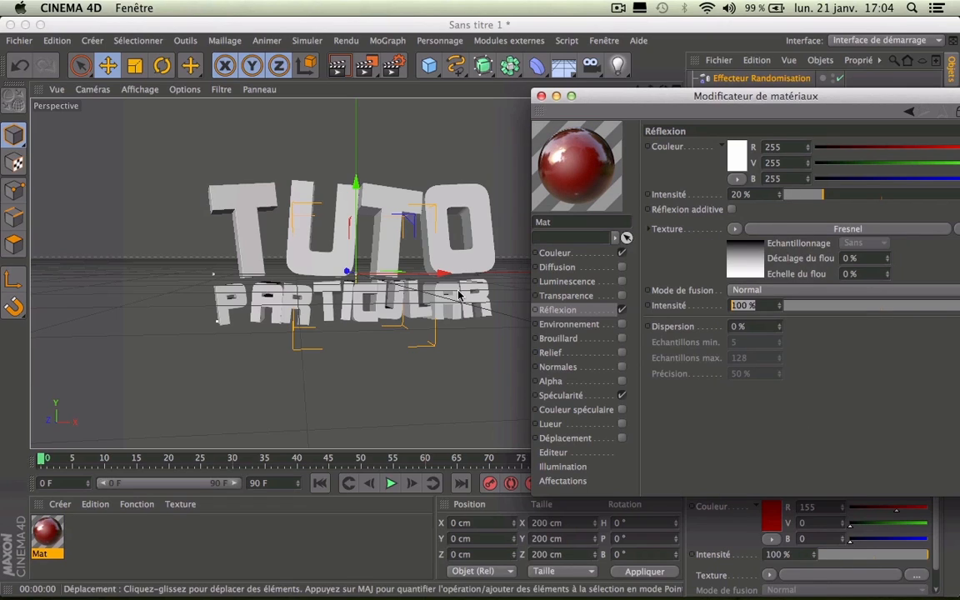
type("20")
key("Return")
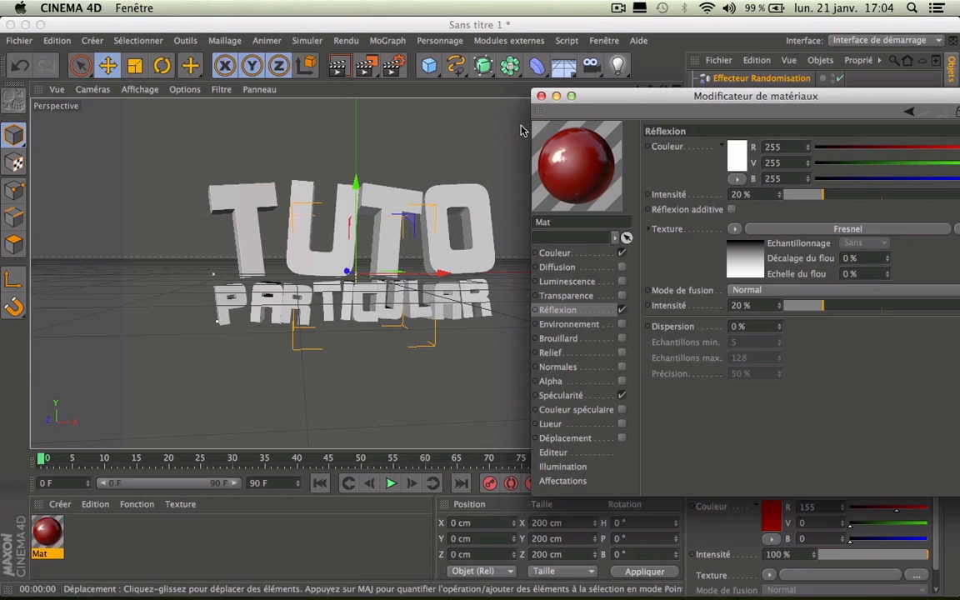
Step: Apply Mat to the TUTO text and render a preview
left_click(540, 97)
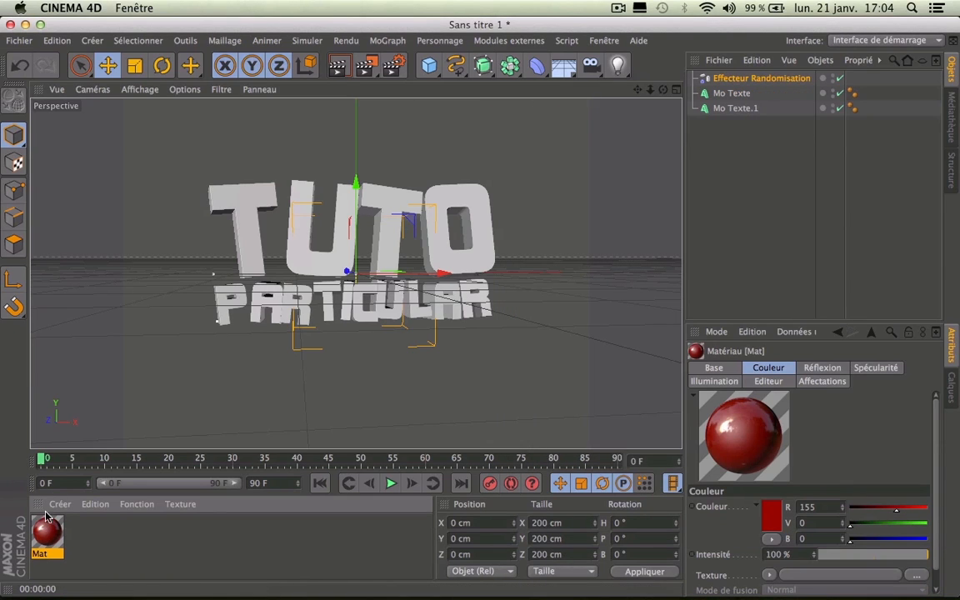
left_click_drag(251, 205, 250, 205)
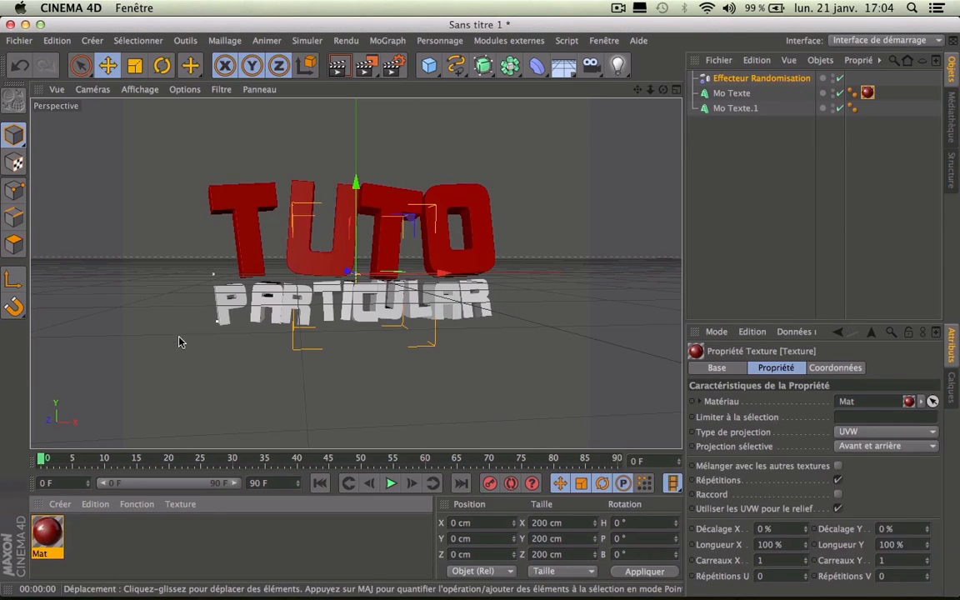
left_click(340, 67)
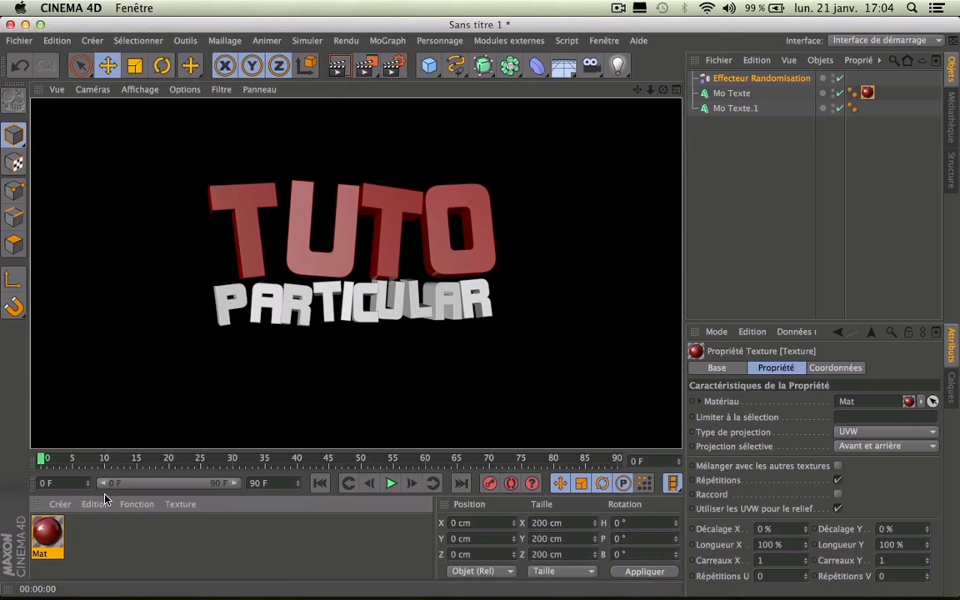
left_click(129, 533)
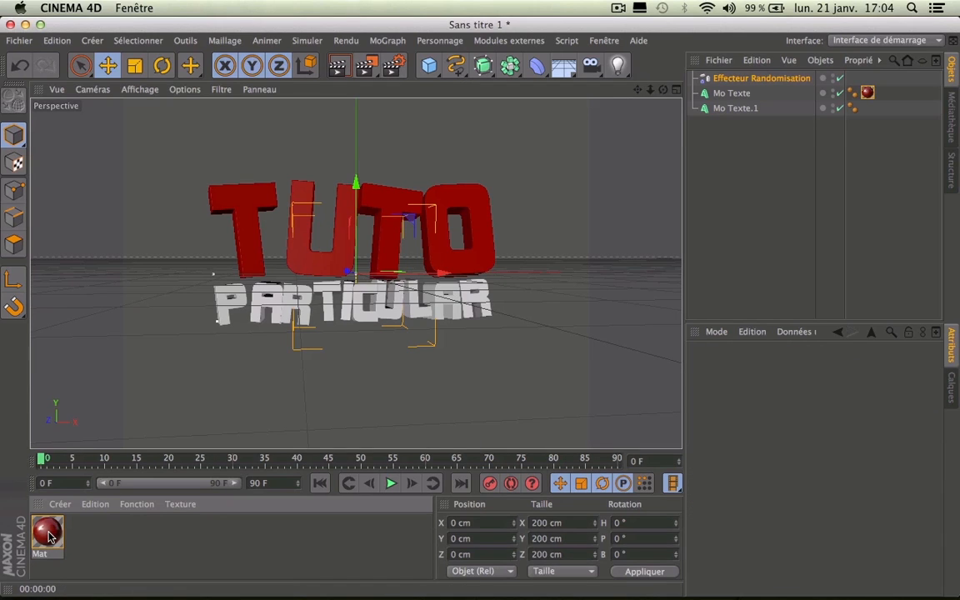
Step: Duplicate Mat as Mat.1 and change its colour to black
left_click_drag(99, 542, 95, 541, "ctrl")
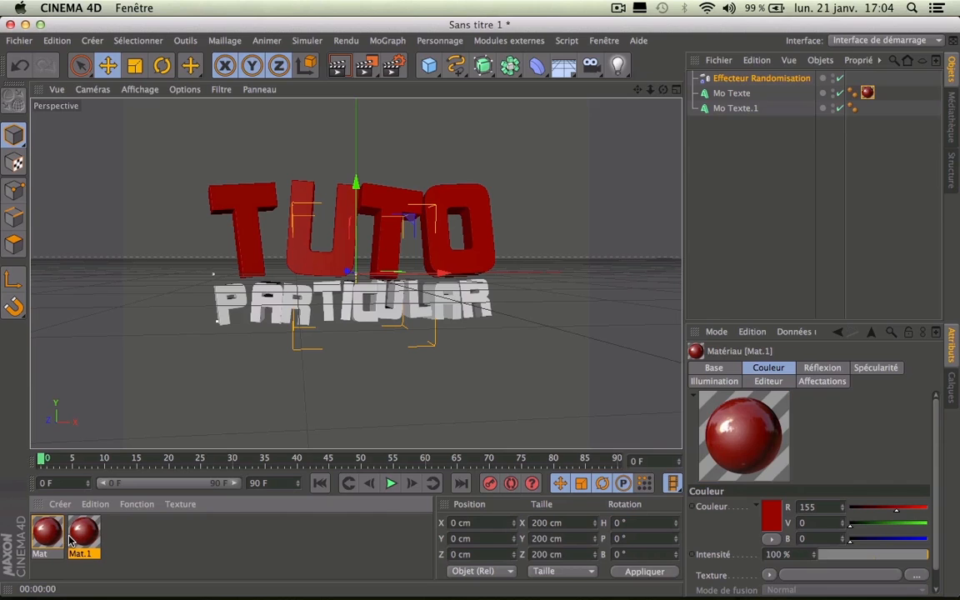
double_click(75, 538)
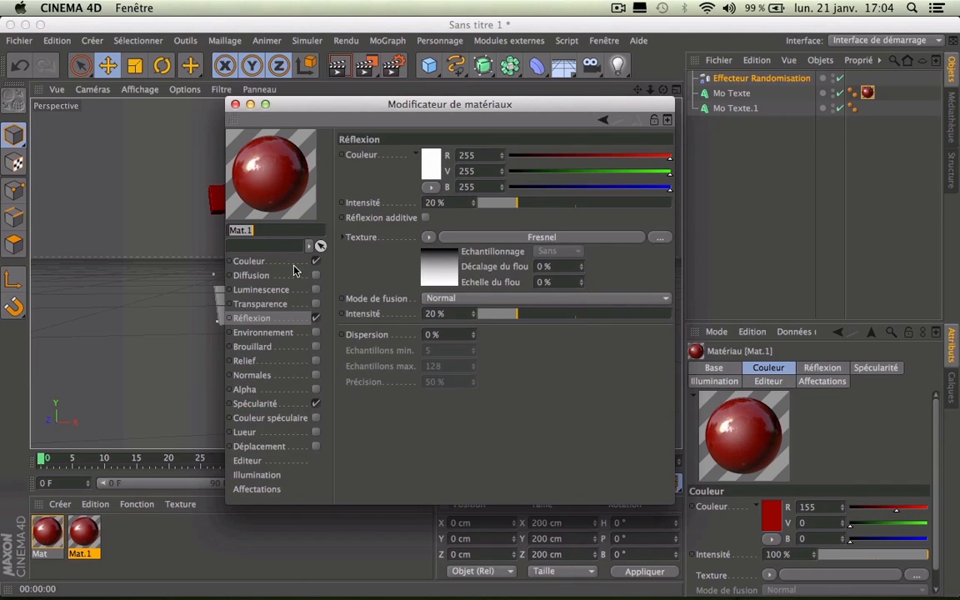
left_click(250, 261)
left_click(426, 171)
left_click_drag(379, 190, 240, 271)
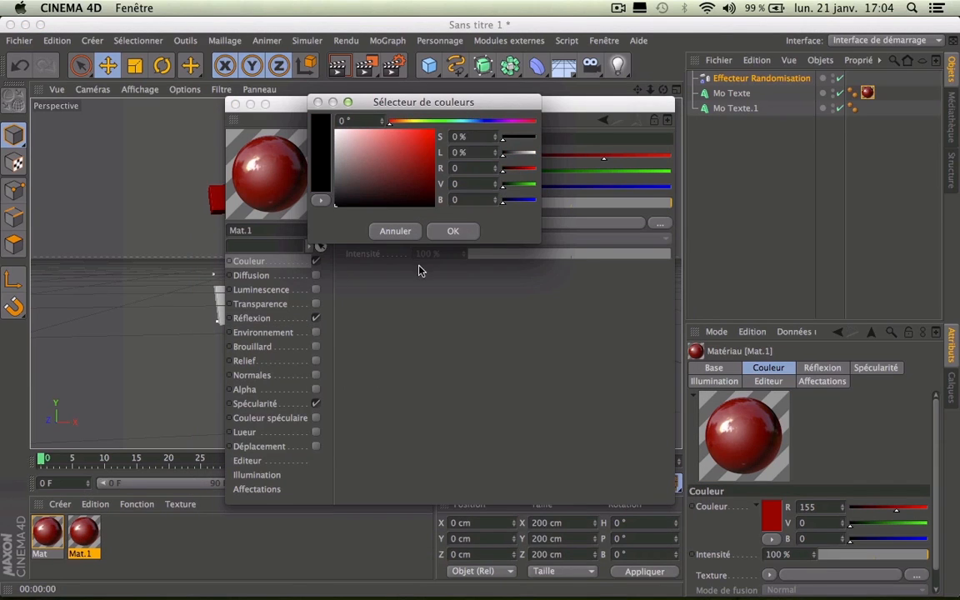
left_click(435, 225)
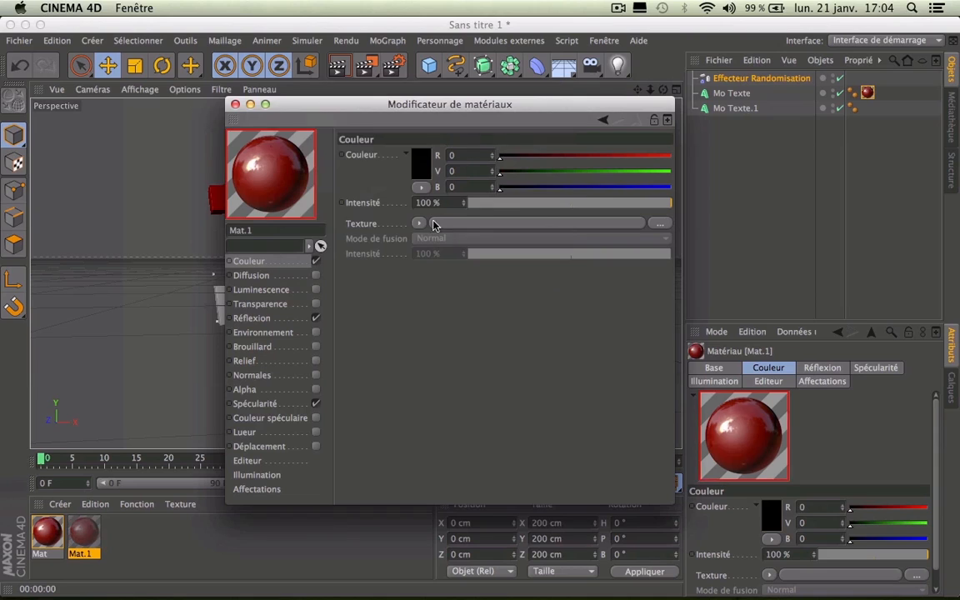
left_click(235, 105)
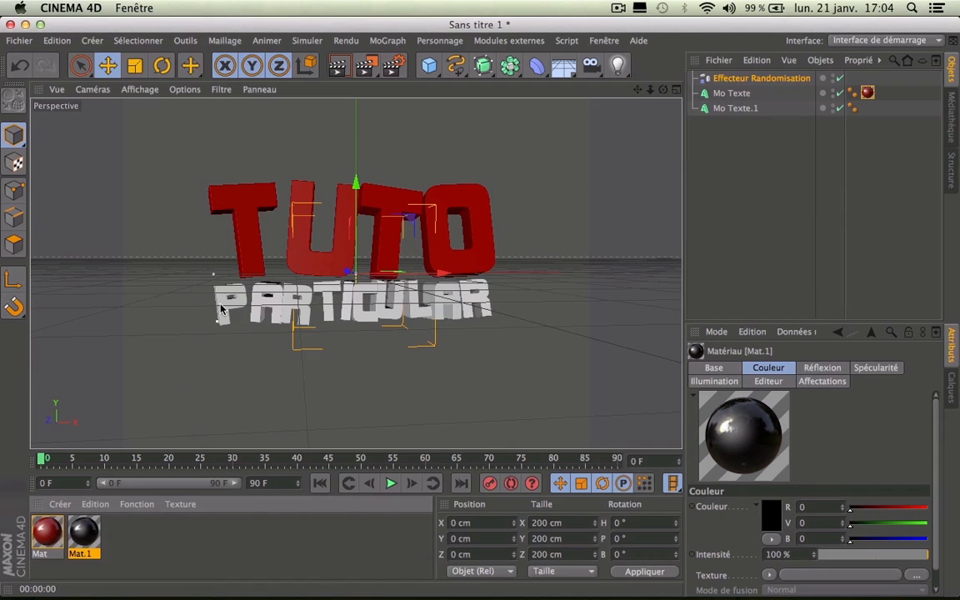
Step: Apply Mat.1 to PARTICULAR, render previews from two angles, and delete a stray new material
left_click_drag(221, 302, 220, 302)
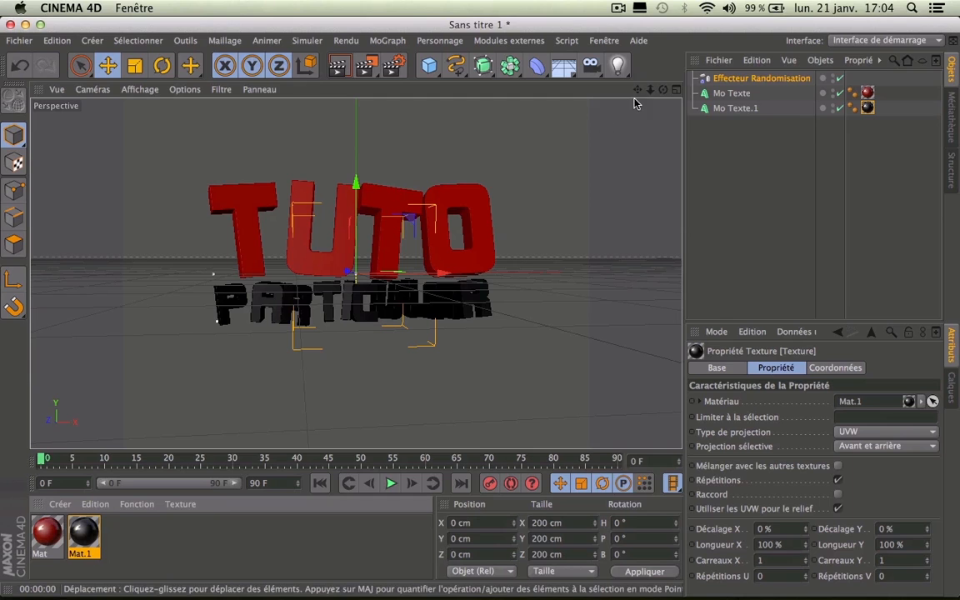
left_click_drag(664, 89, 736, 124)
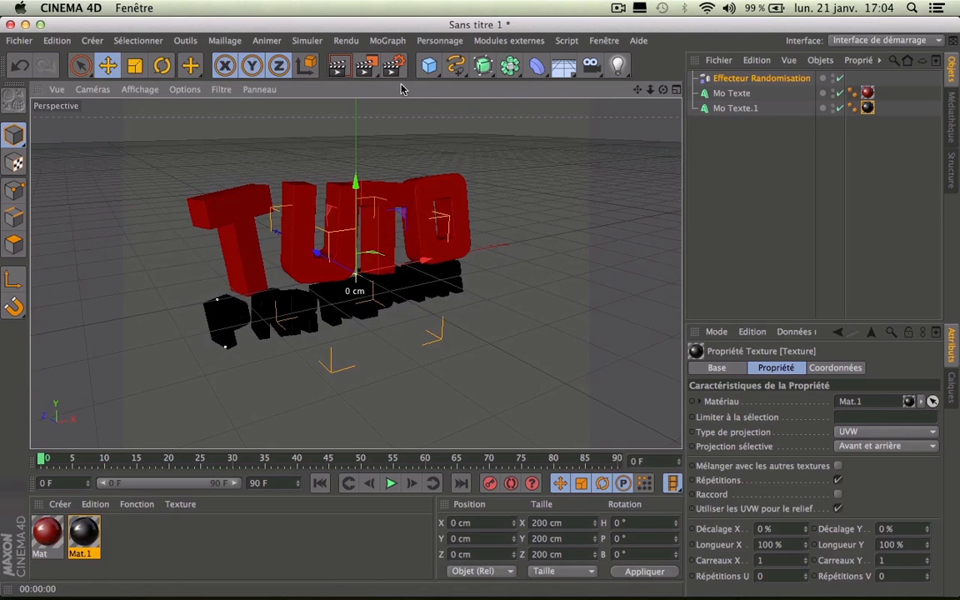
left_click(337, 66)
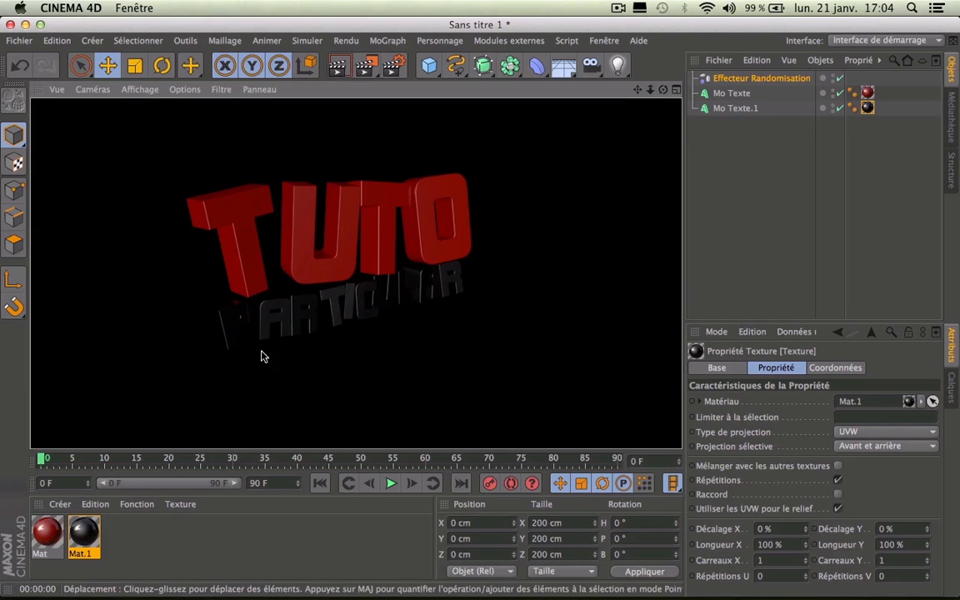
left_click(223, 534)
left_click_drag(663, 89, 626, 90)
left_click(337, 71)
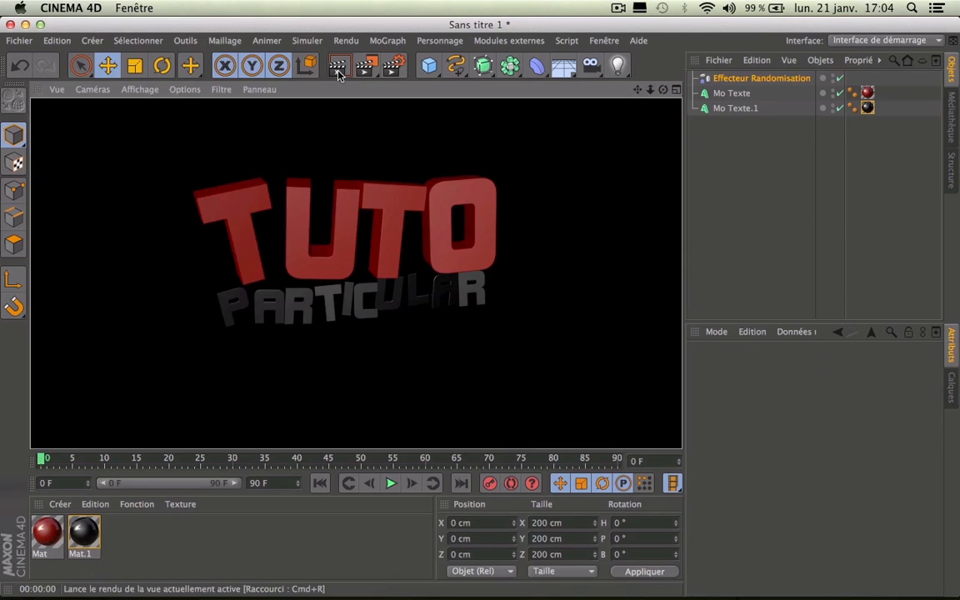
double_click(165, 557)
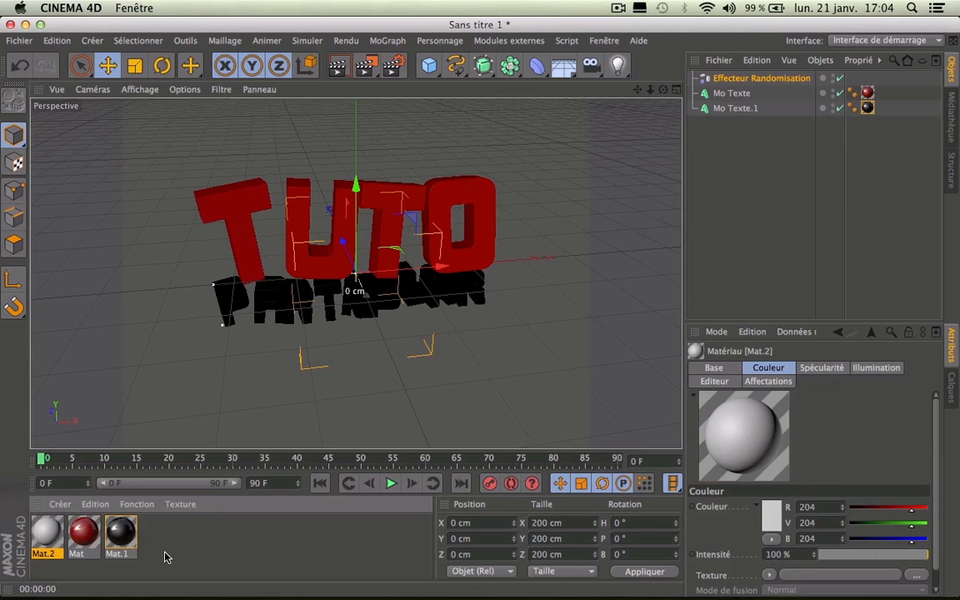
key("Delete")
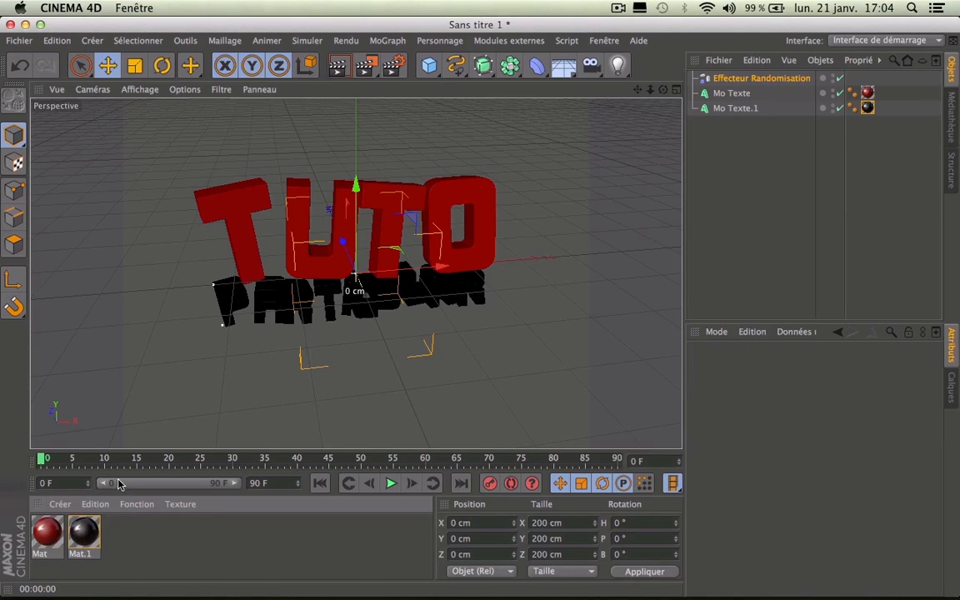
Step: Add a Ciel sky object and orbit the view down near ground level
left_click(564, 65)
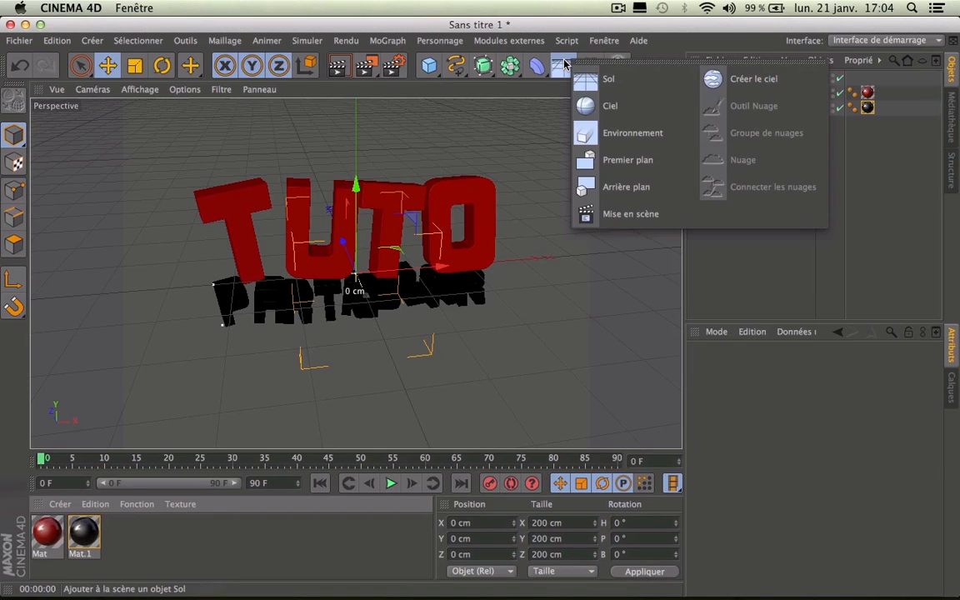
left_click(608, 106)
left_click_drag(663, 89, 663, 58)
Step: Create a new material Mat.2 with specularity turned off and luminance turned on
double_click(195, 536)
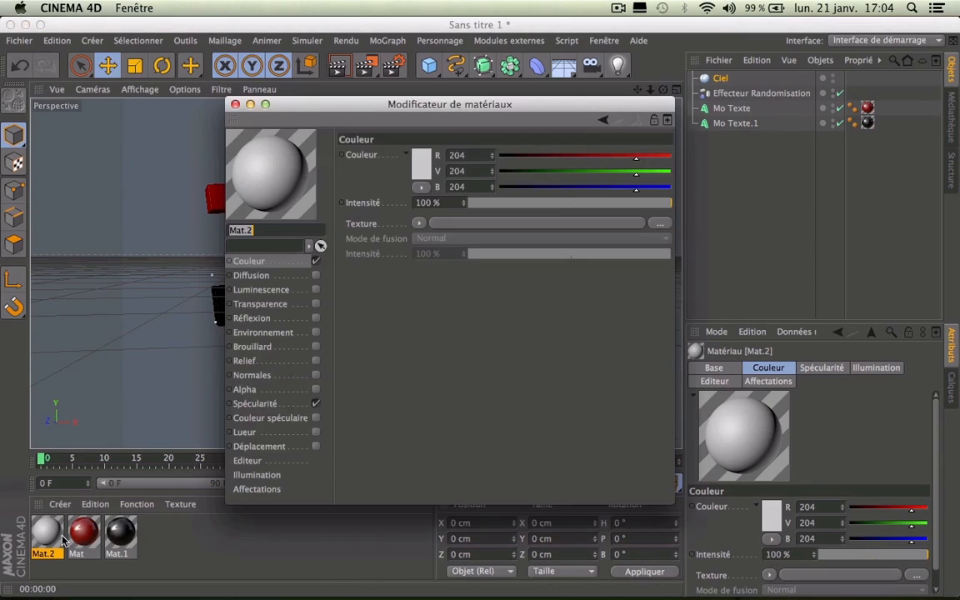
double_click(46, 532)
left_click(265, 403)
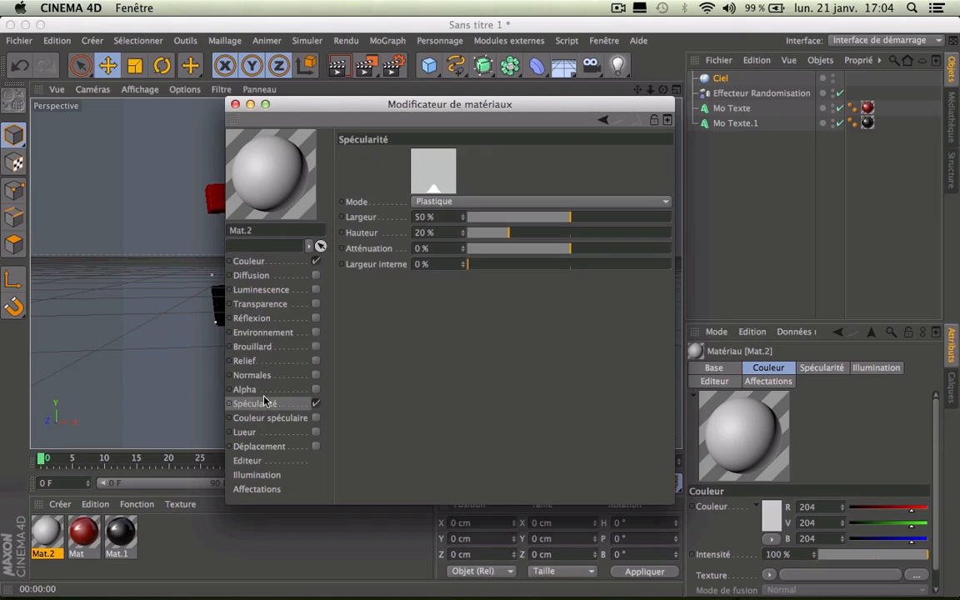
left_click(314, 403)
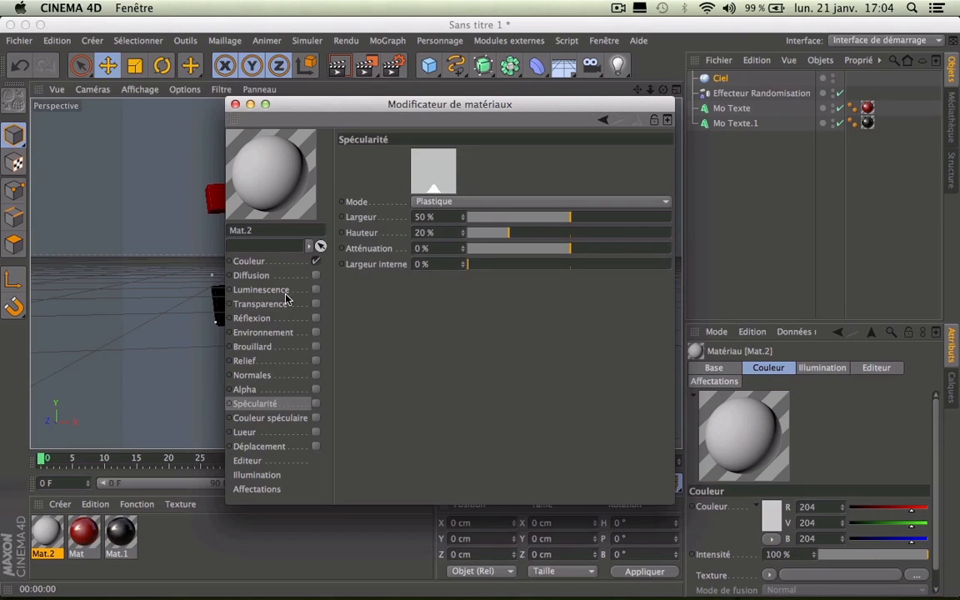
left_click(250, 261)
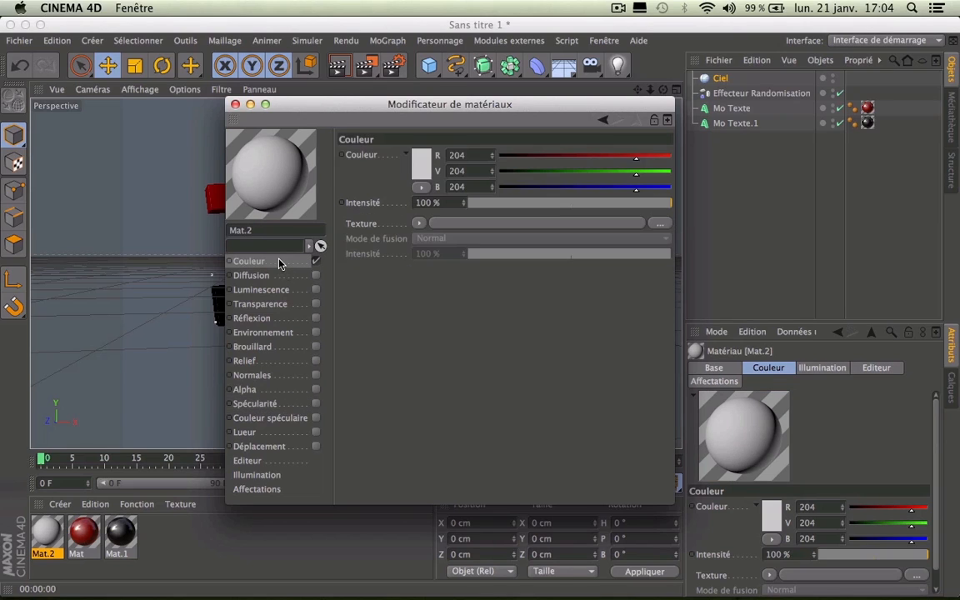
left_click(310, 290)
left_click(317, 289)
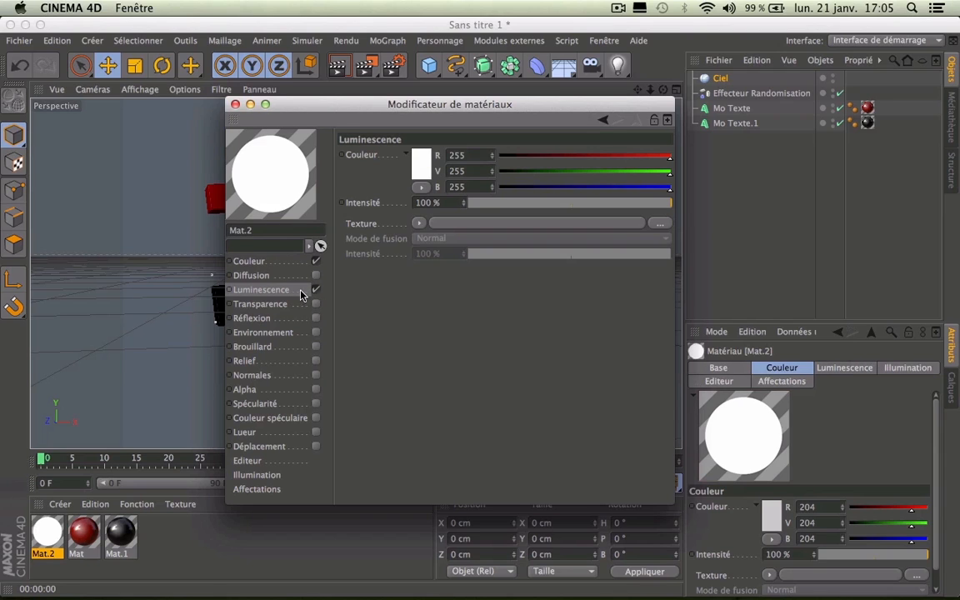
left_click(418, 222)
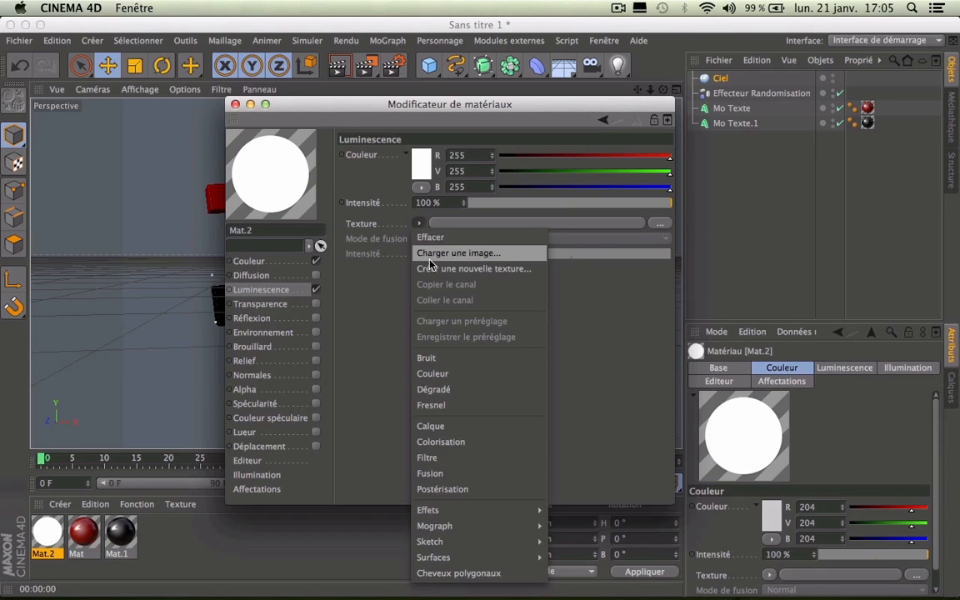
Step: Load Footages/JMN_HDR_1.hdr as the luminance texture and copy it into the project
left_click(431, 254)
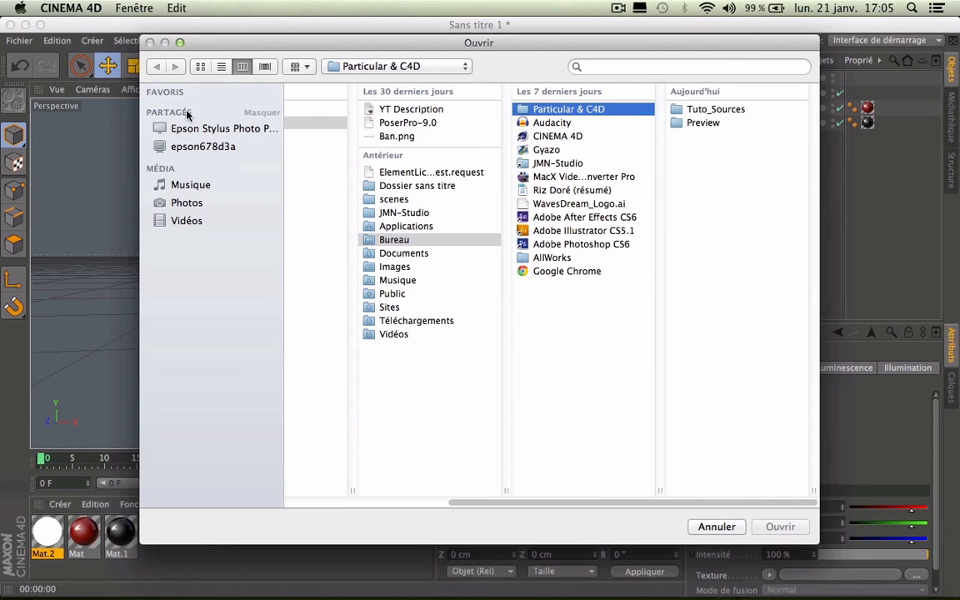
left_click(398, 124)
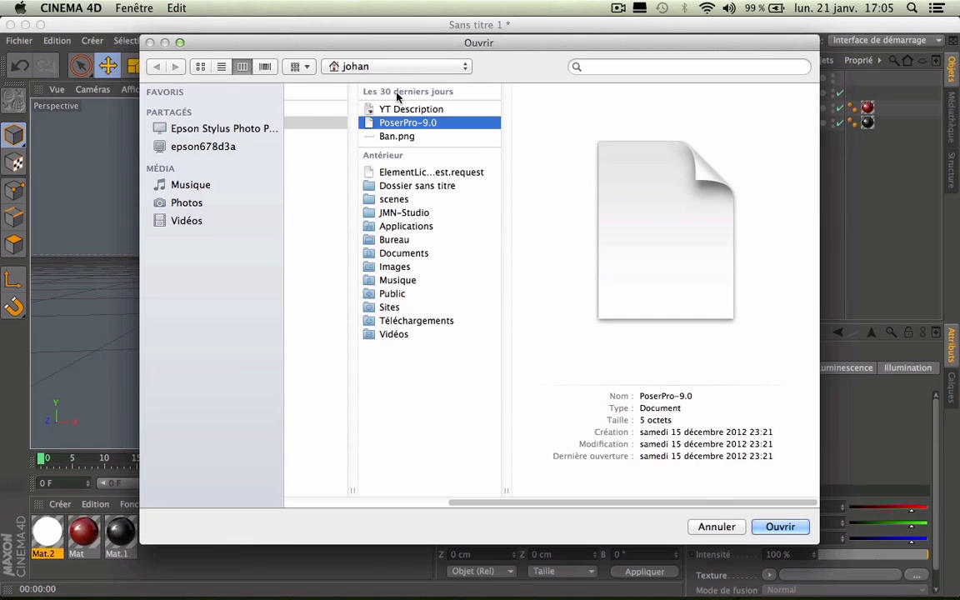
left_click(397, 68)
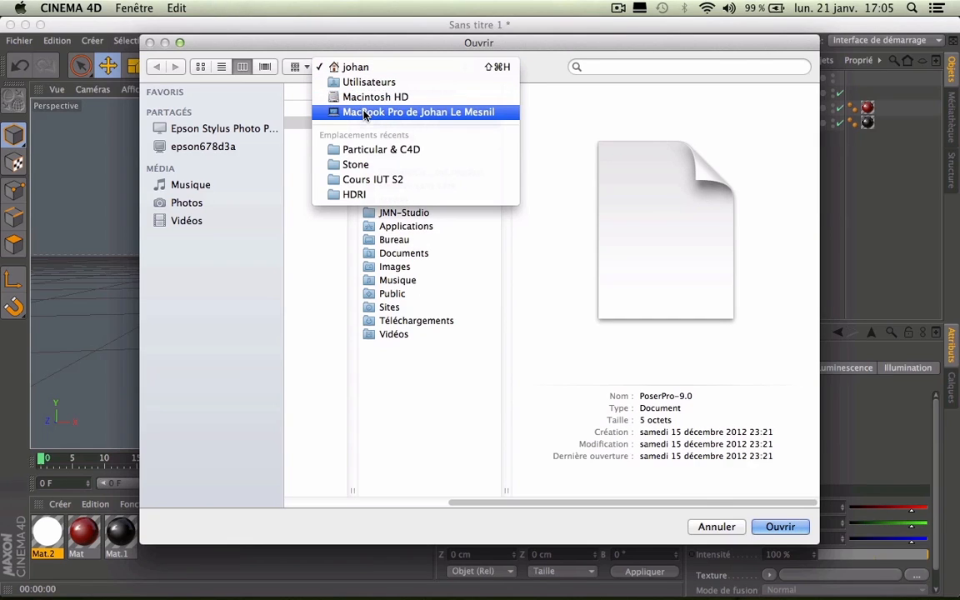
left_click(371, 71)
left_click(395, 240)
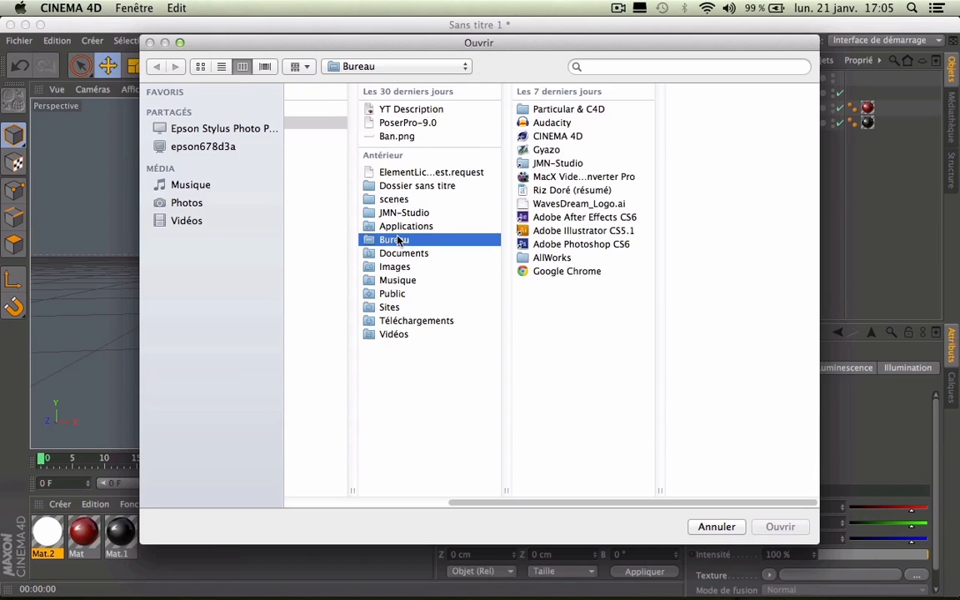
left_click(517, 107)
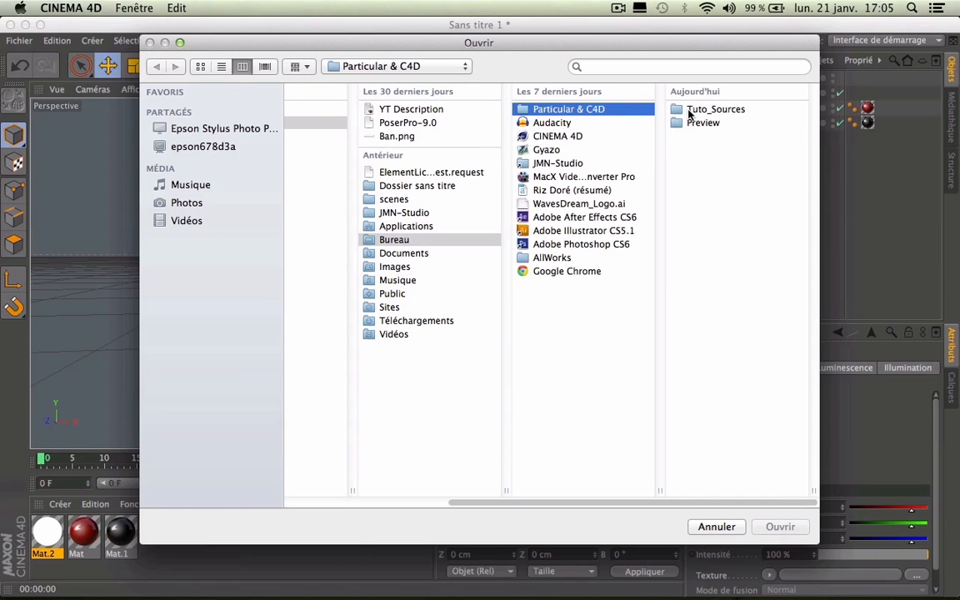
left_click(688, 112)
left_click(690, 110)
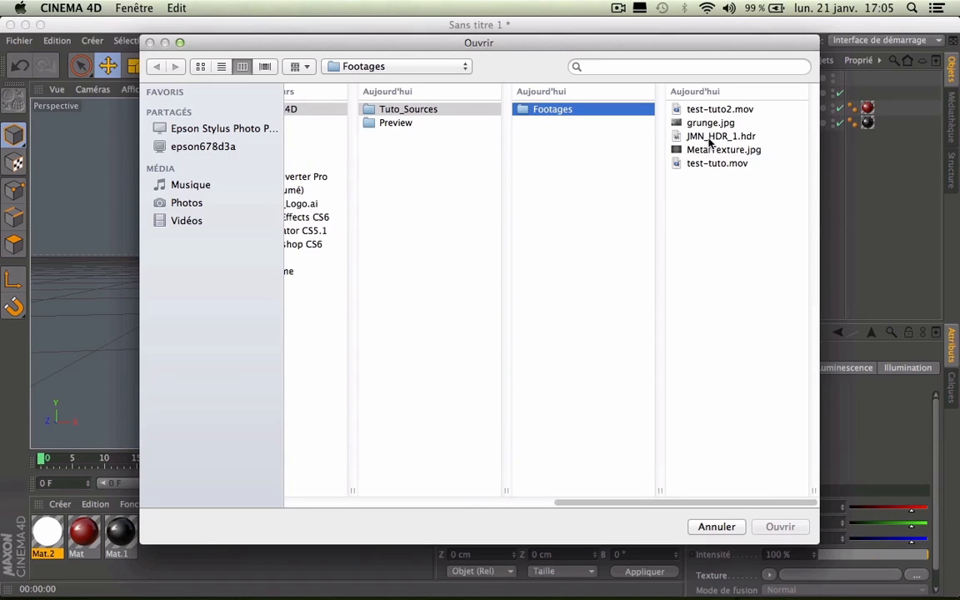
left_click(362, 109)
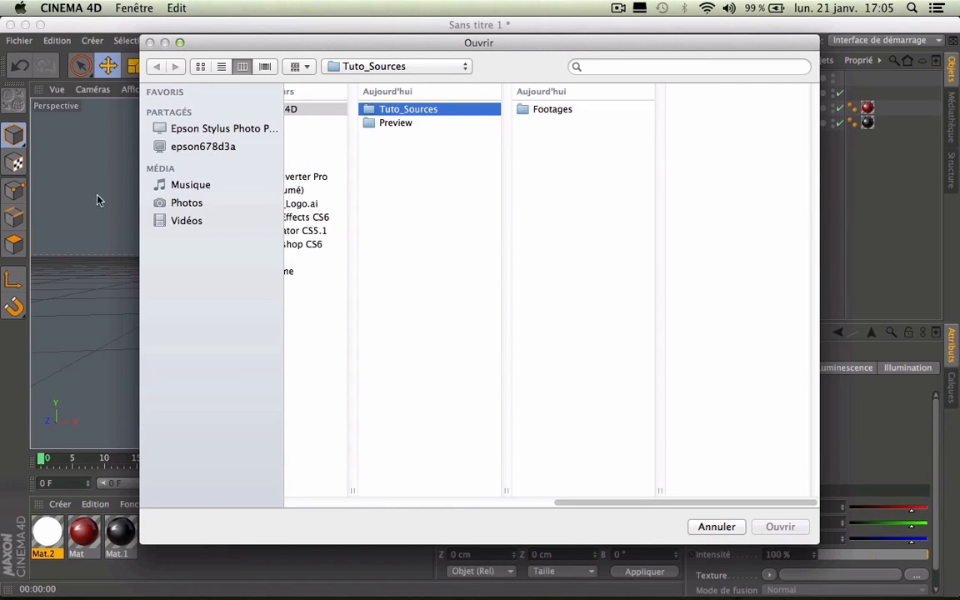
left_click(546, 110)
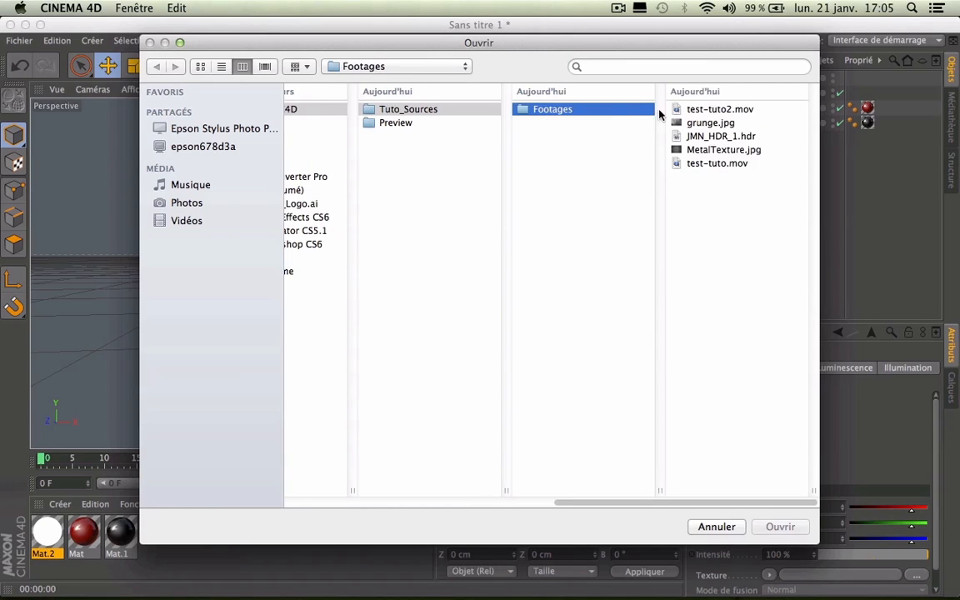
left_click(709, 123)
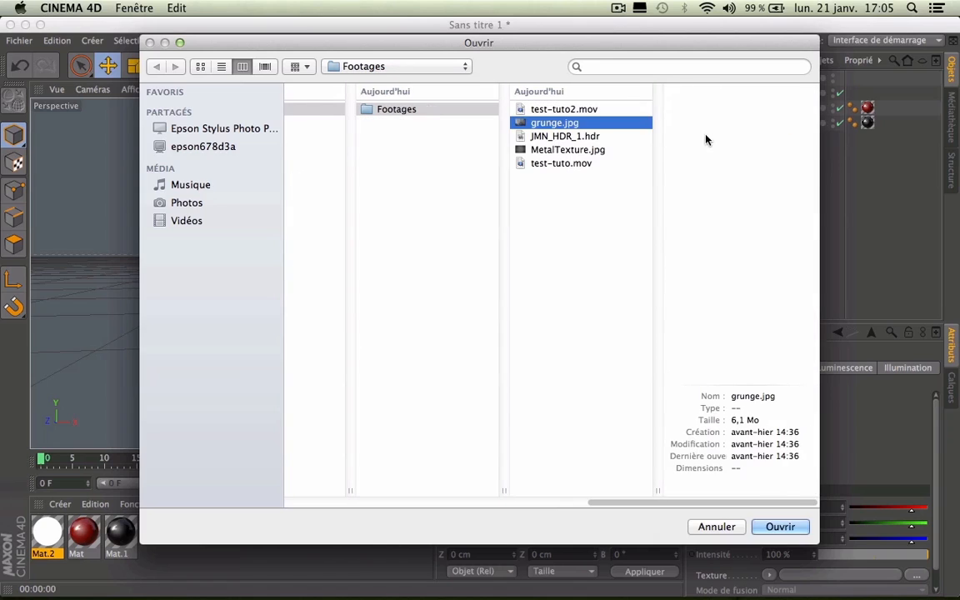
left_click(563, 136)
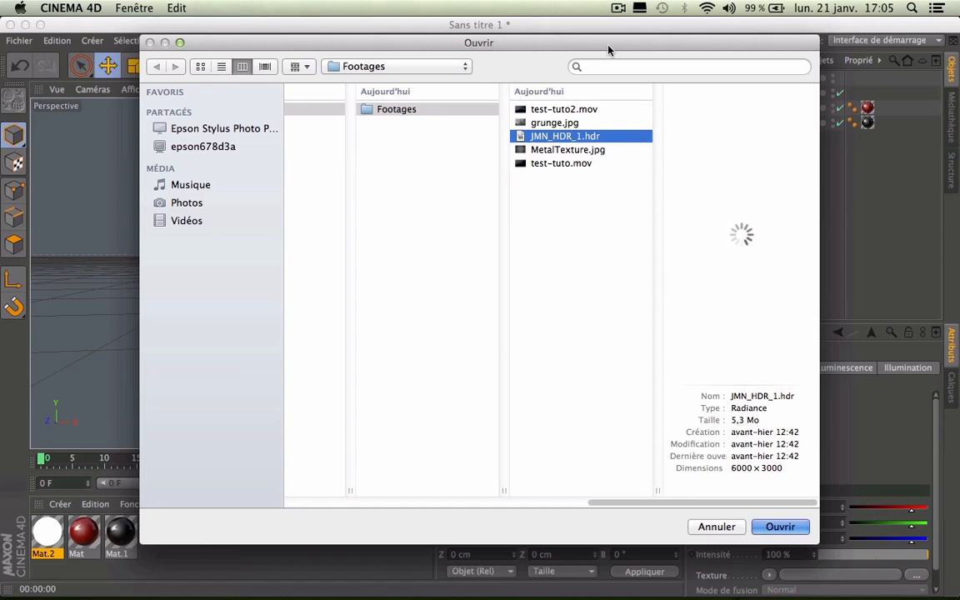
key("Return")
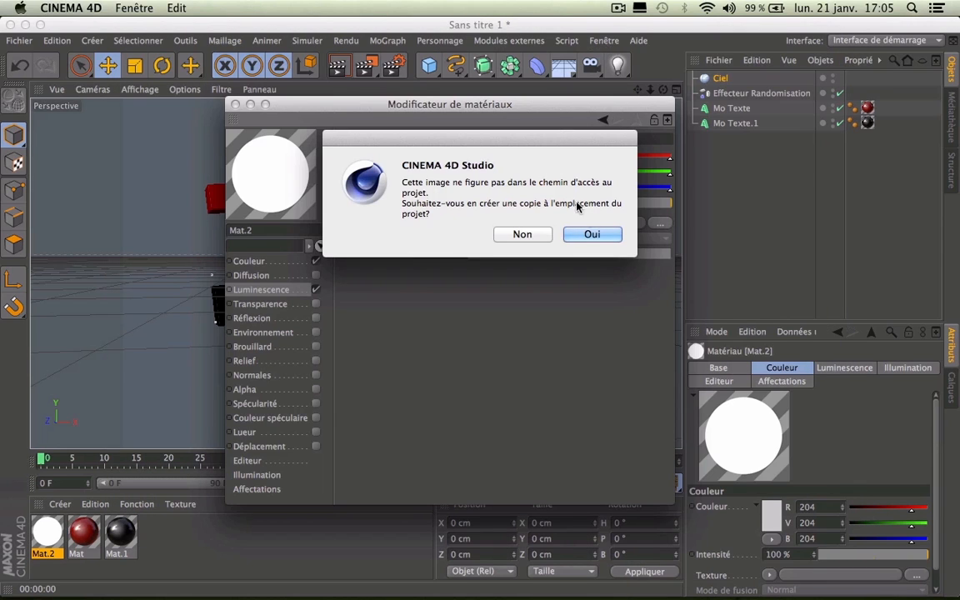
left_click(590, 234)
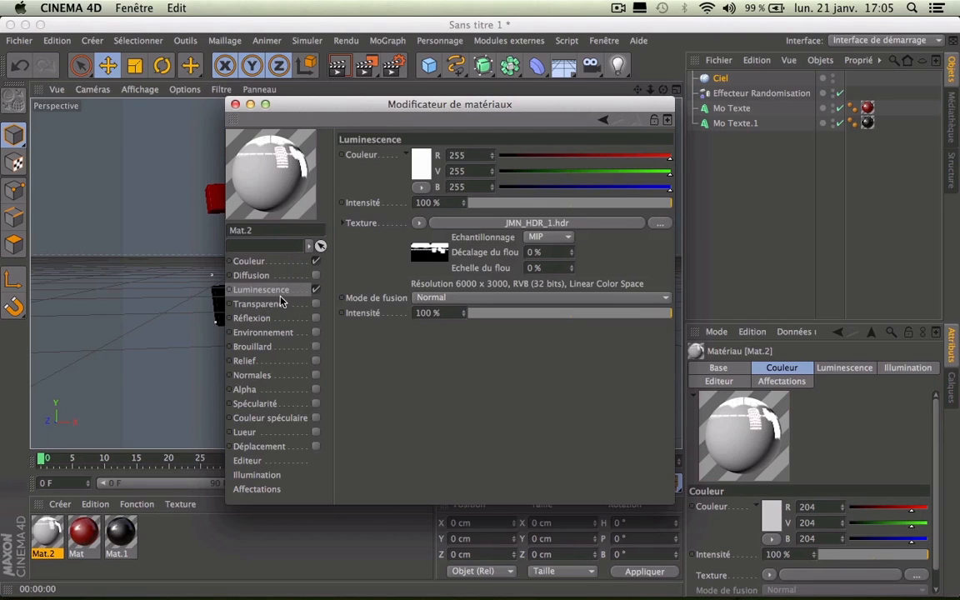
Step: Copy the luminance texture channel into the colour channel, then close the material editor
left_click(418, 224)
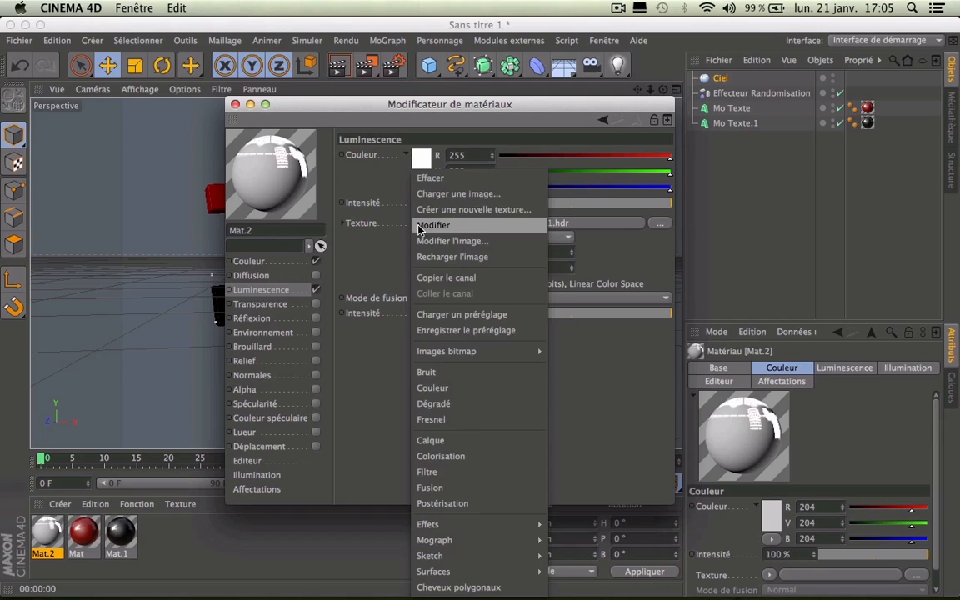
left_click(439, 277)
left_click(267, 264)
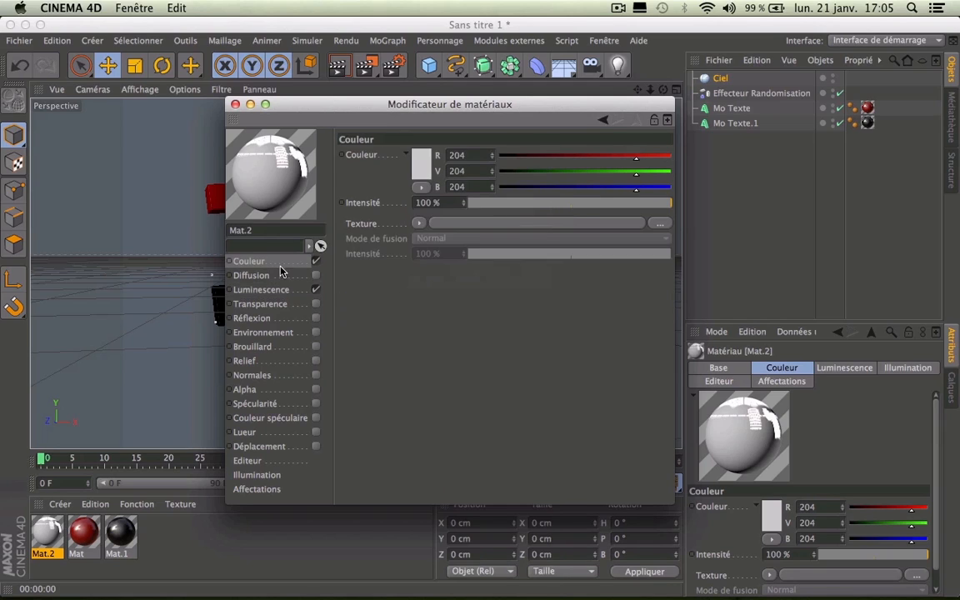
left_click(418, 224)
left_click(421, 288)
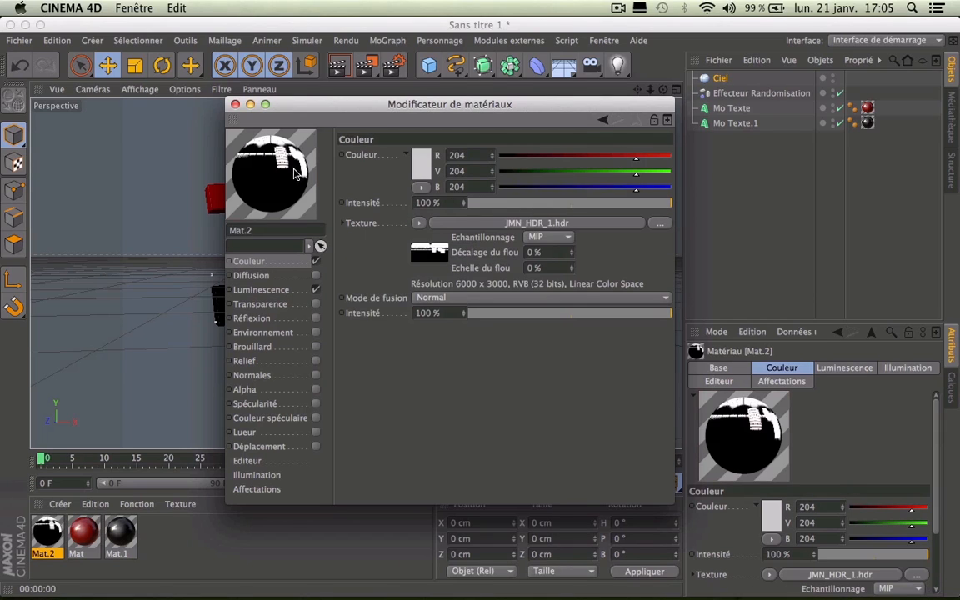
left_click(236, 105)
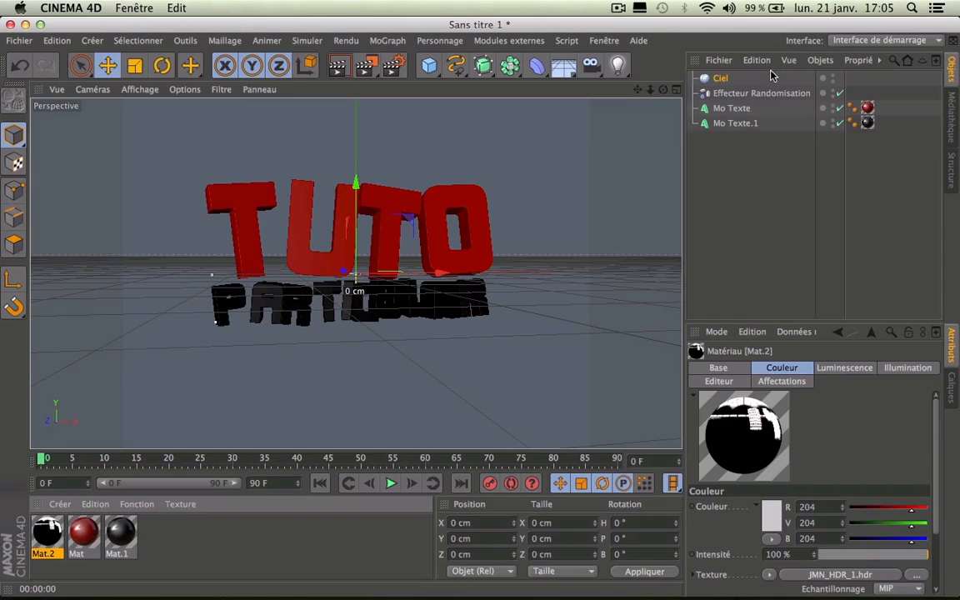
left_click_drag(771, 71, 771, 77)
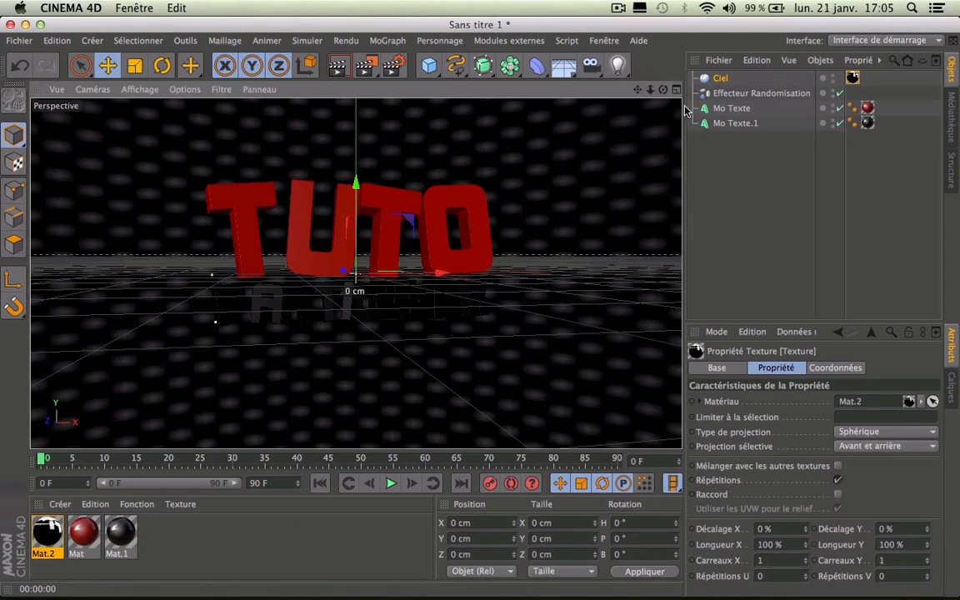
left_click_drag(664, 92, 716, 136)
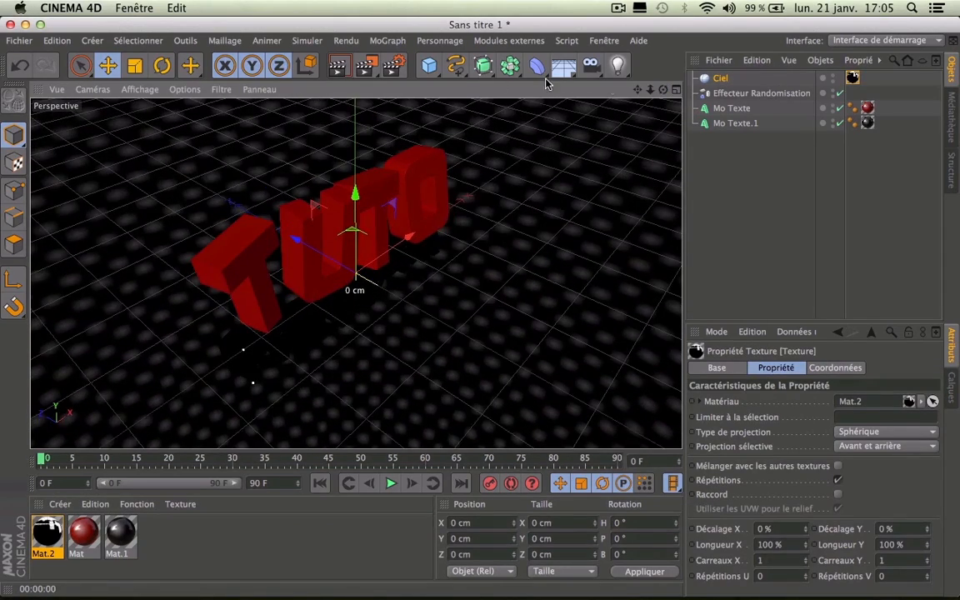
left_click(337, 66)
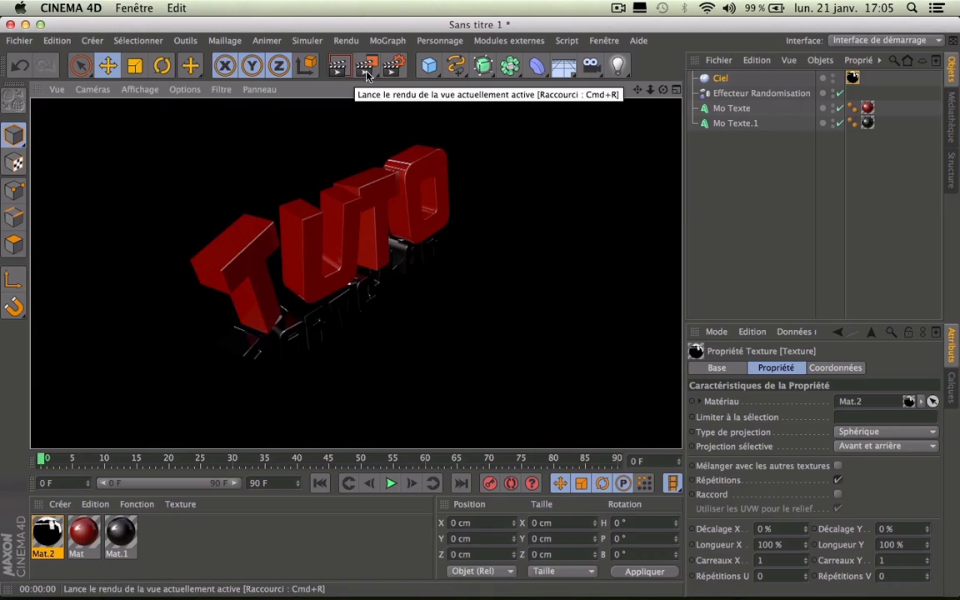
left_click_drag(664, 90, 550, 89)
left_click(337, 67)
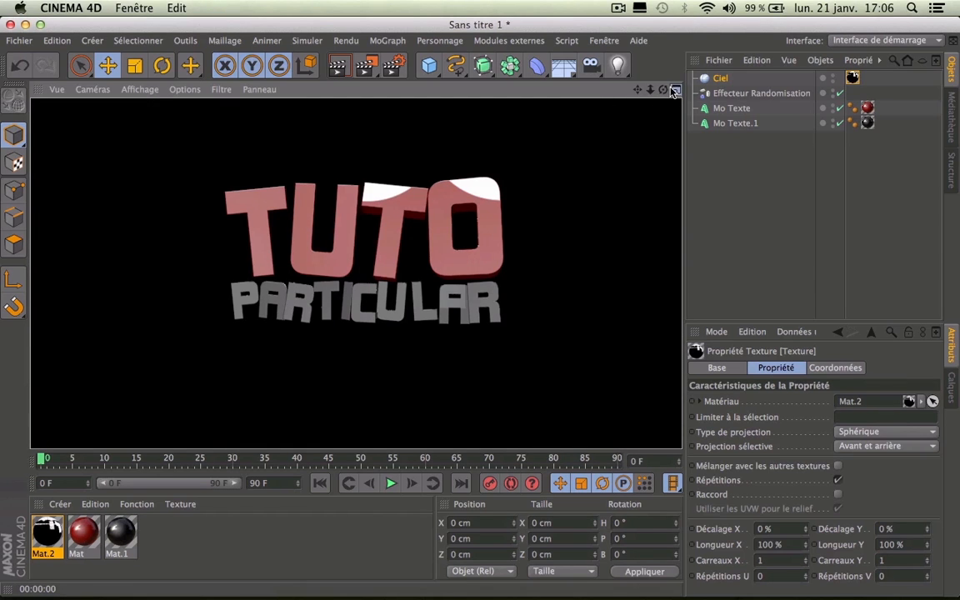
left_click_drag(544, 227, 612, 218, "alt")
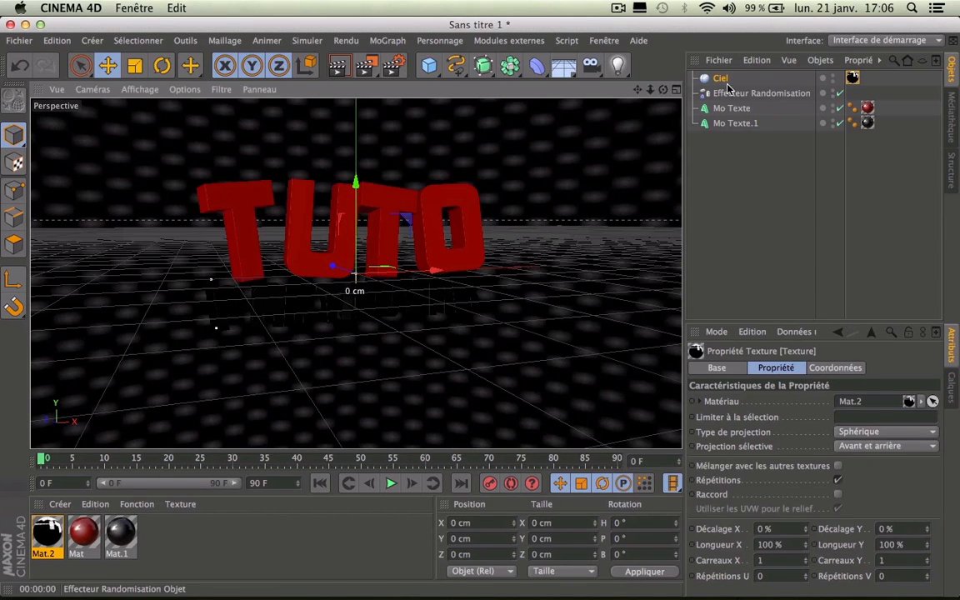
Step: Add a render tag to Ciel and turn off its camera visibility
left_click(718, 77)
right_click(716, 78)
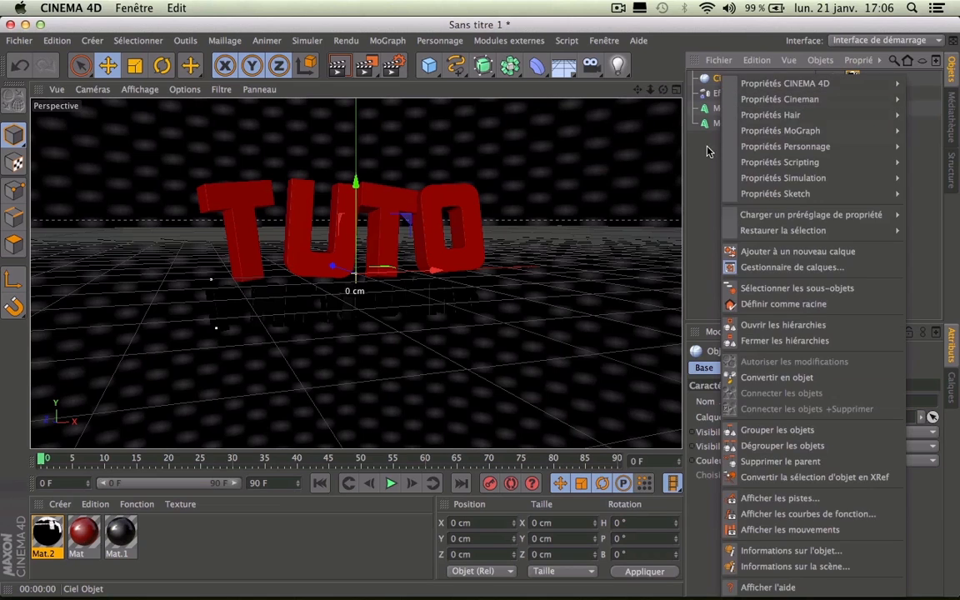
left_click(714, 146)
right_click(719, 78)
mouse_move(756, 87)
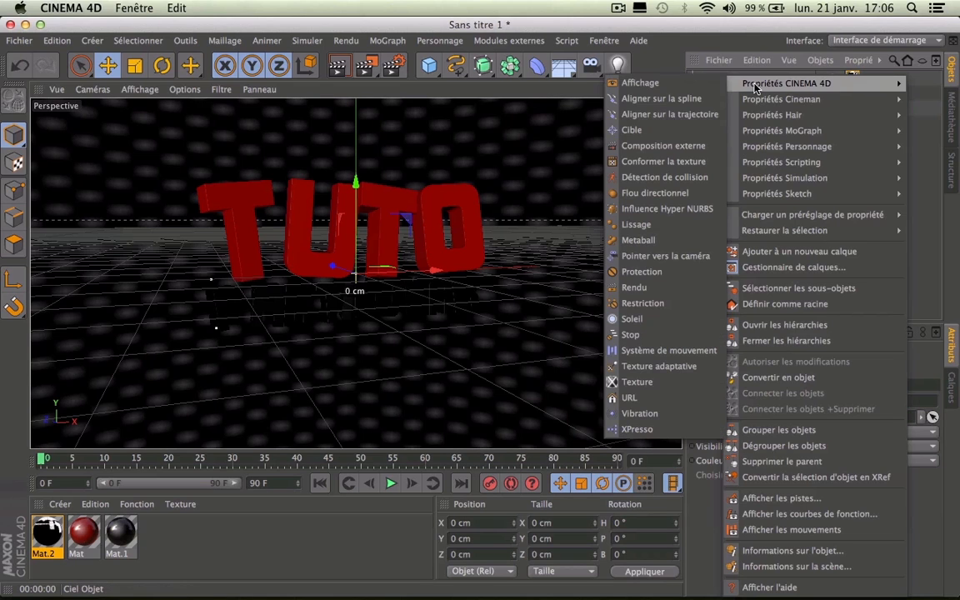
left_click(679, 285)
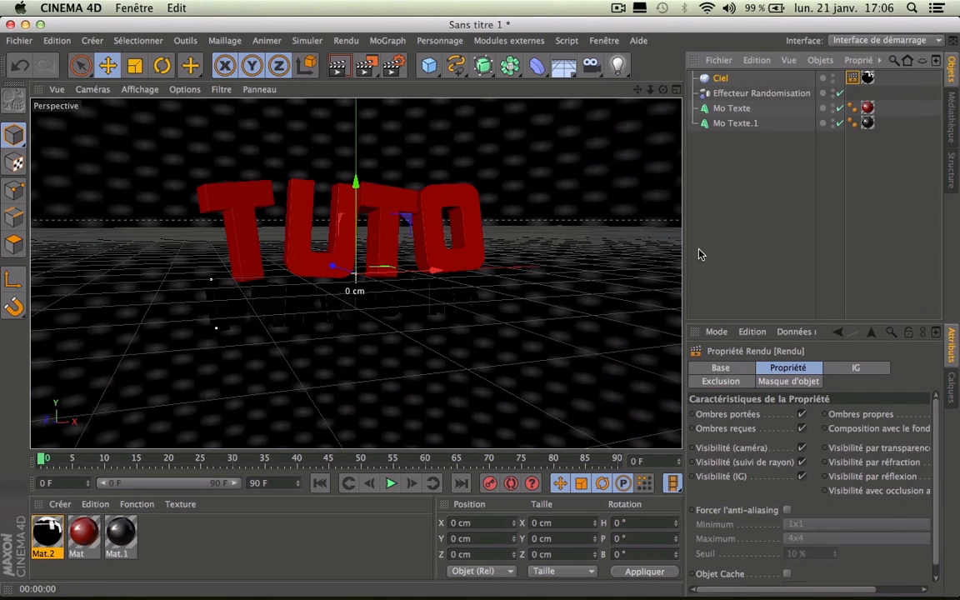
left_click(617, 7)
left_click(638, 56)
left_click(802, 448)
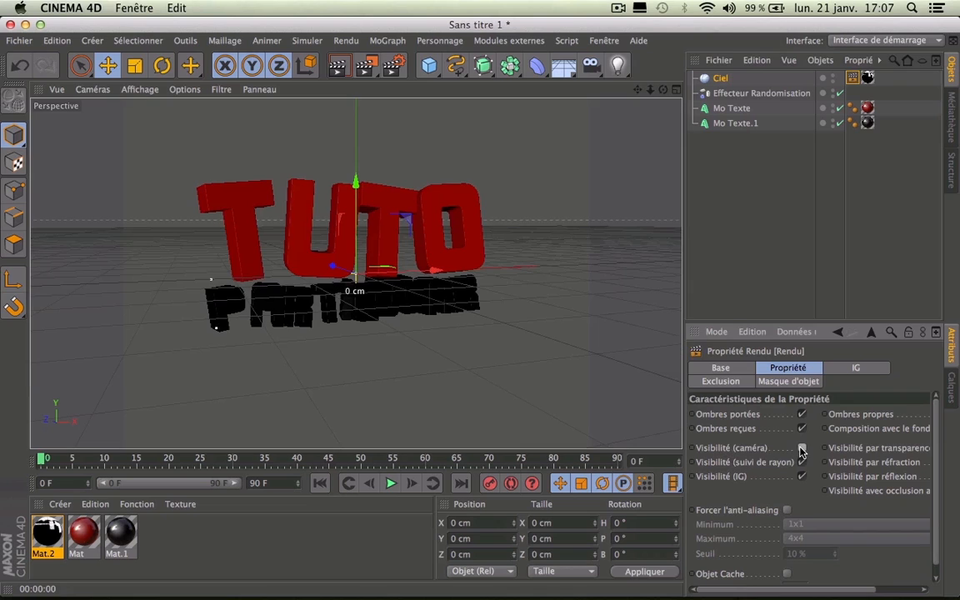
Step: Render the view from two angles to check the black background
left_click(338, 574)
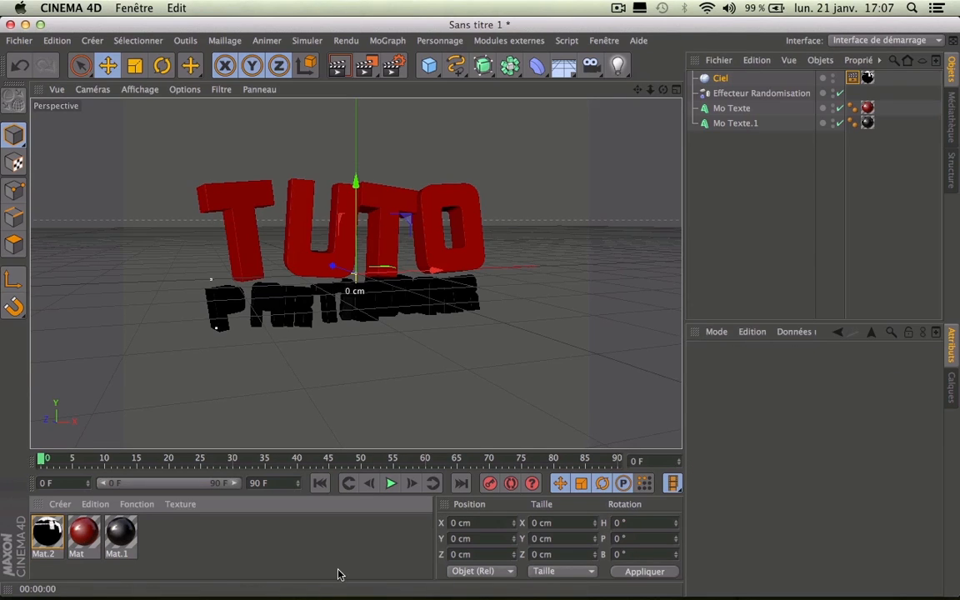
left_click(338, 65)
left_click_drag(664, 87, 618, 120)
left_click(347, 66)
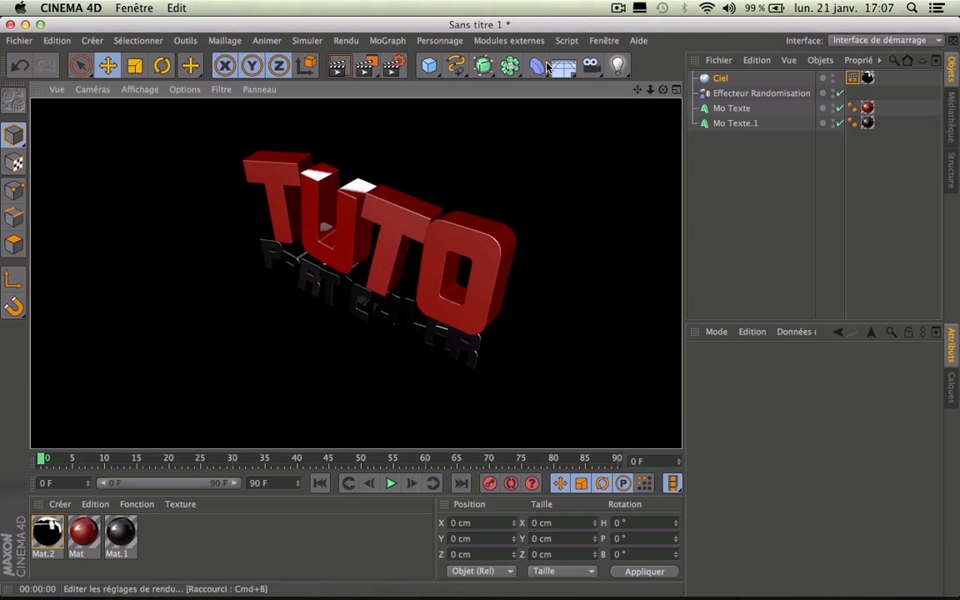
mouse_move(664, 90)
left_mouse_down()
mouse_move(723, 52)
mouse_move(654, 91)
mouse_move(639, 125)
mouse_move(666, 83)
mouse_move(656, 75)
left_mouse_up()
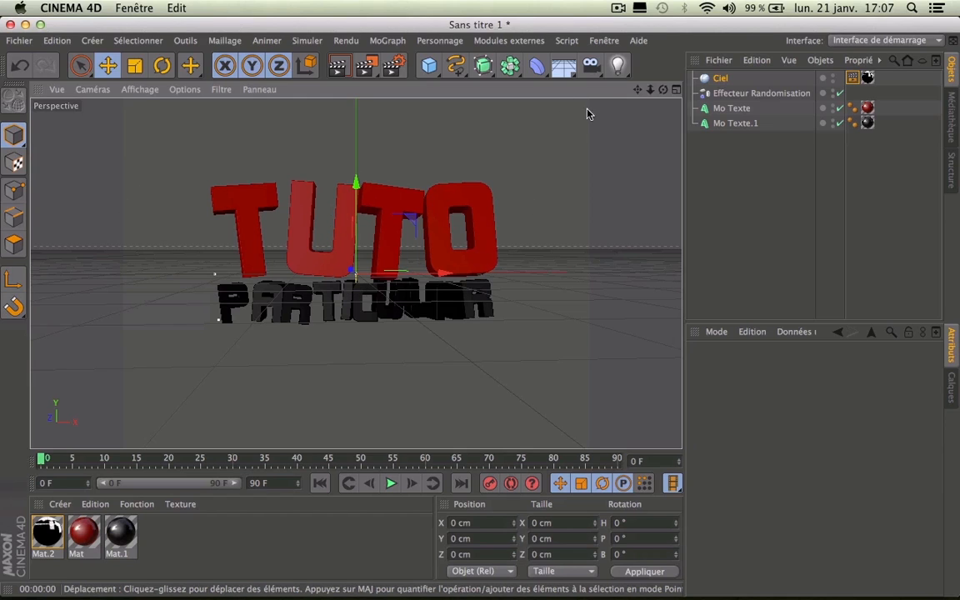
Step: In the enlarged front view, draw a Bézier spline from upper left through TUTO to lower right
left_click(675, 89)
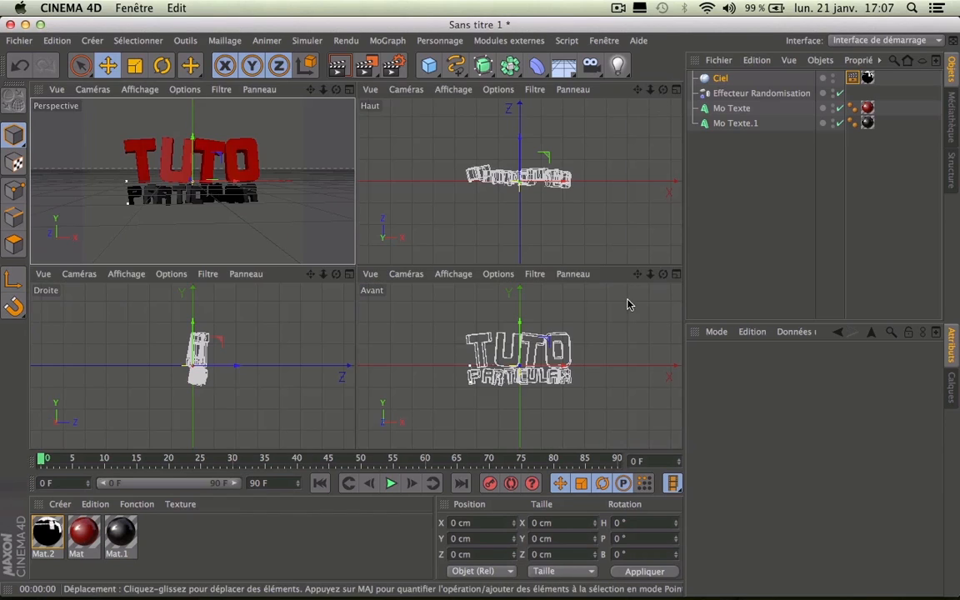
left_click(673, 276)
mouse_move(650, 90)
left_mouse_down()
mouse_move(675, 89)
mouse_move(654, 89)
left_mouse_up()
left_click_drag(455, 65, 576, 79)
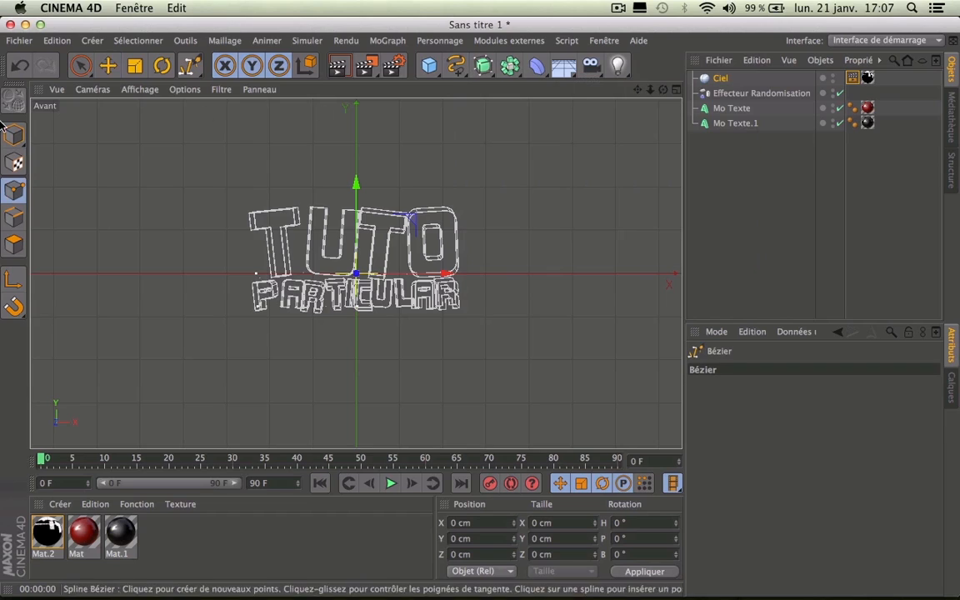
left_click(38, 132)
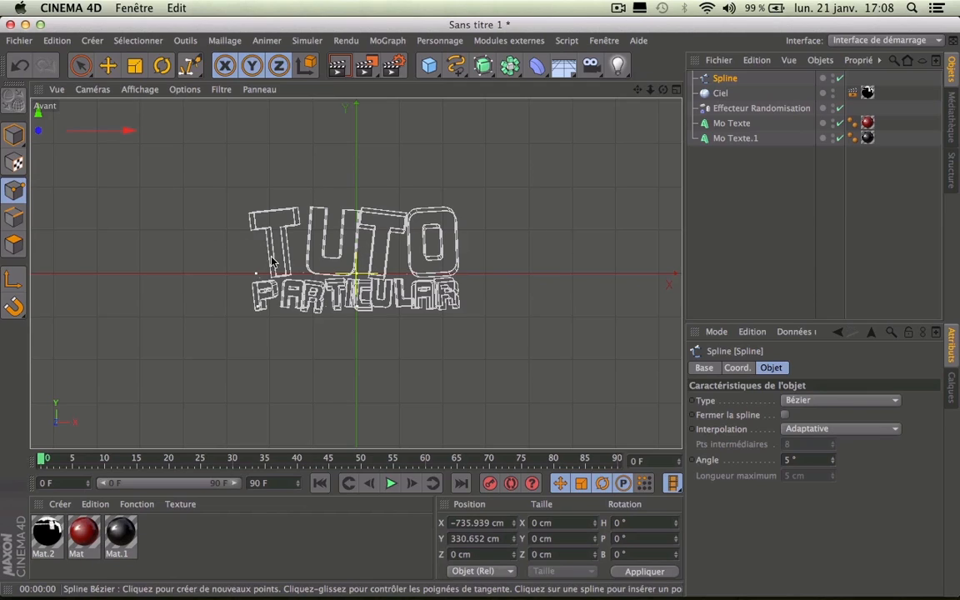
left_click_drag(285, 254, 328, 250)
left_click_drag(386, 260, 490, 250)
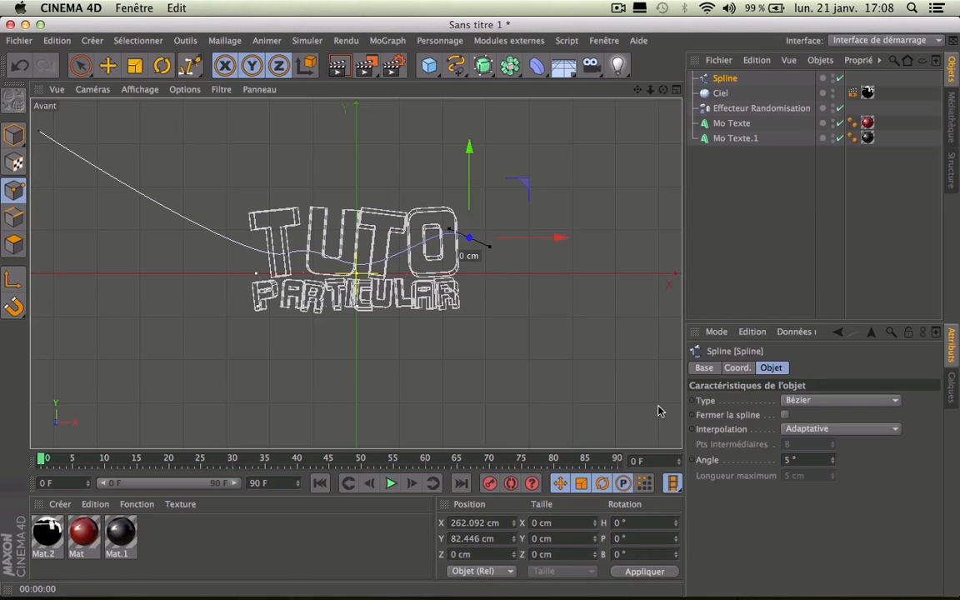
left_click_drag(677, 406, 677, 410)
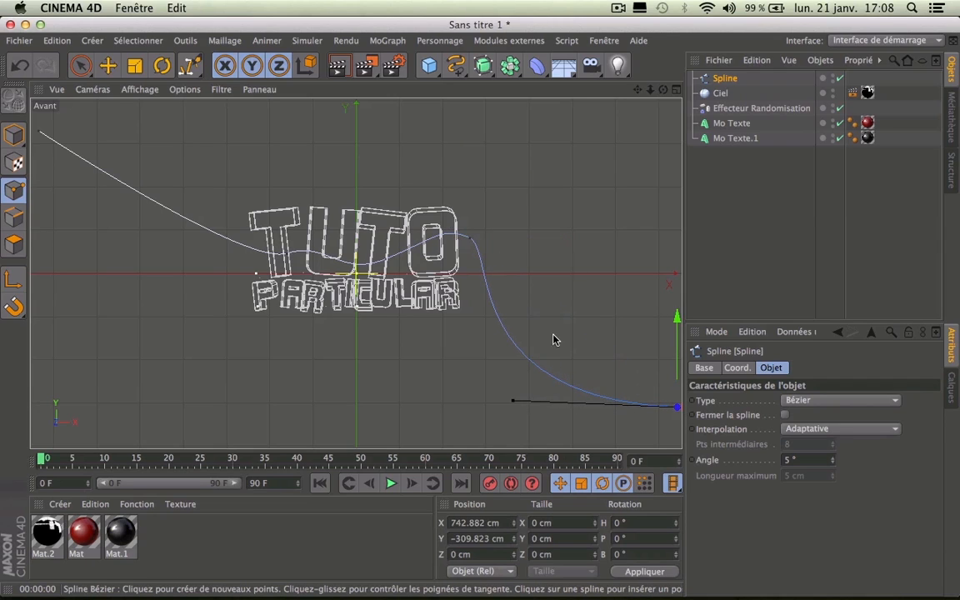
Step: With the Move tool, push the spline point near the text back in depth
left_click(675, 89)
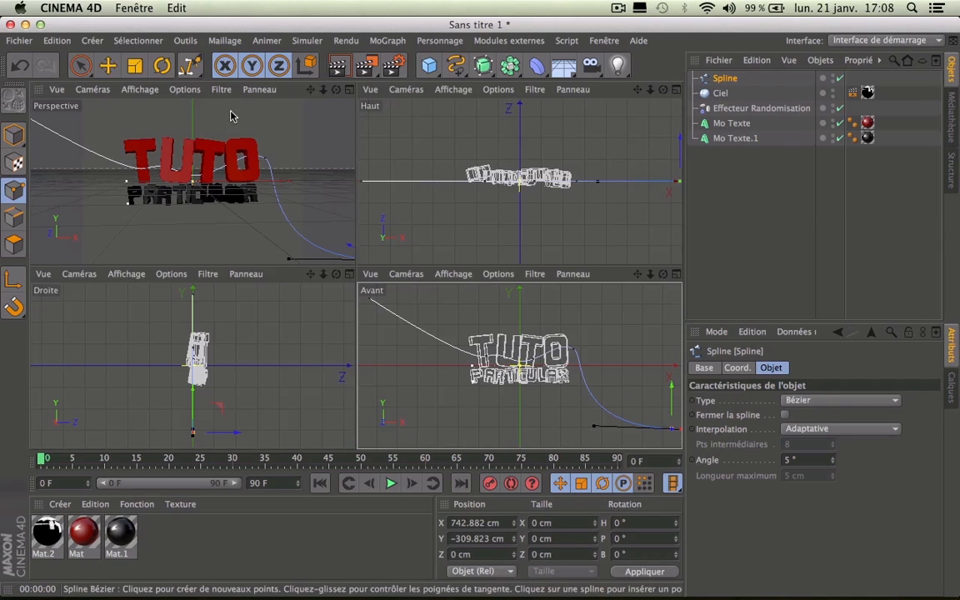
left_click(348, 89)
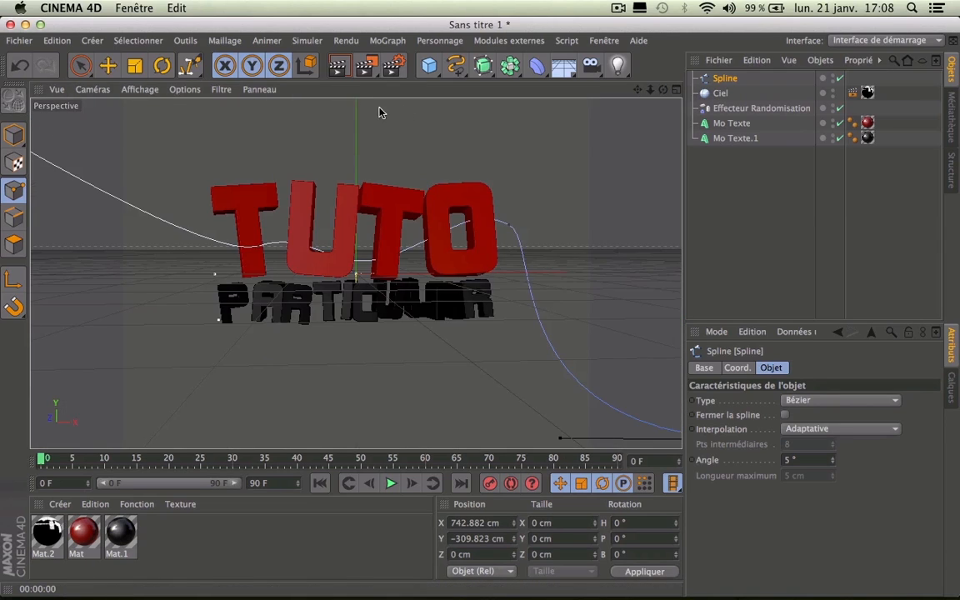
left_click_drag(663, 89, 727, 135)
left_click(675, 90)
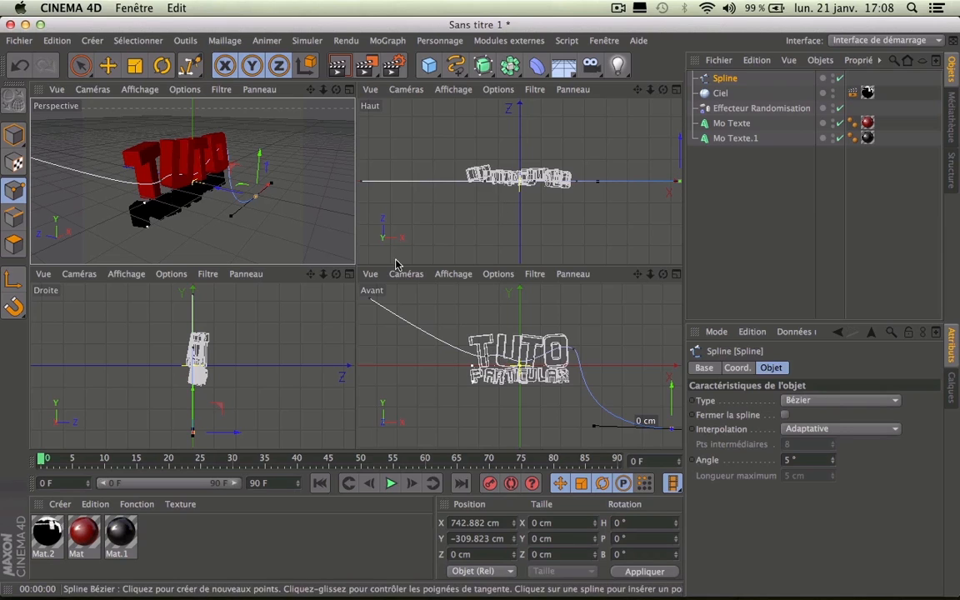
left_click(108, 65)
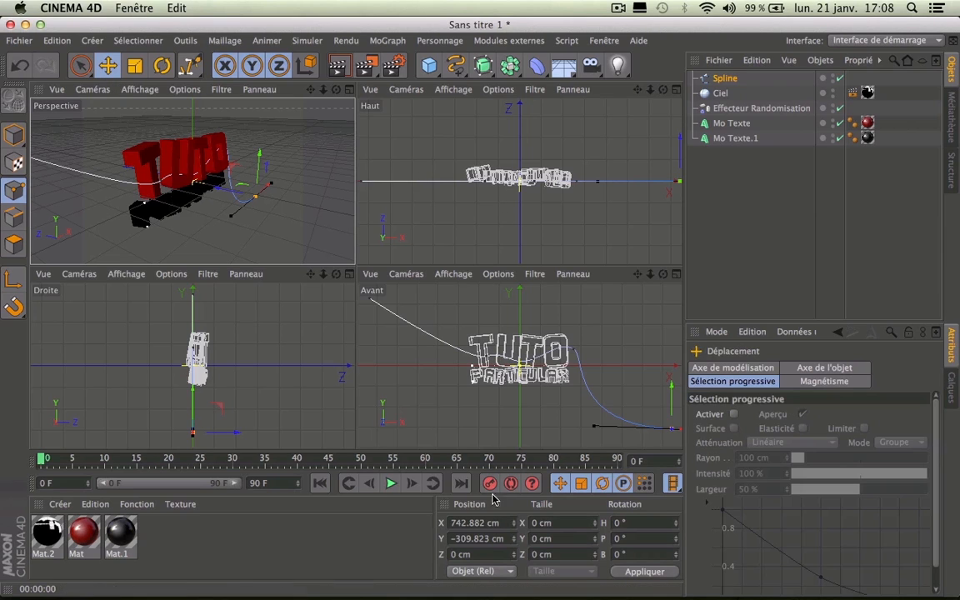
left_click(486, 355)
left_click_drag(140, 174, 108, 163)
Step: Pull the spline's start point forward and raise the next point to about 83 cm
left_click(369, 298)
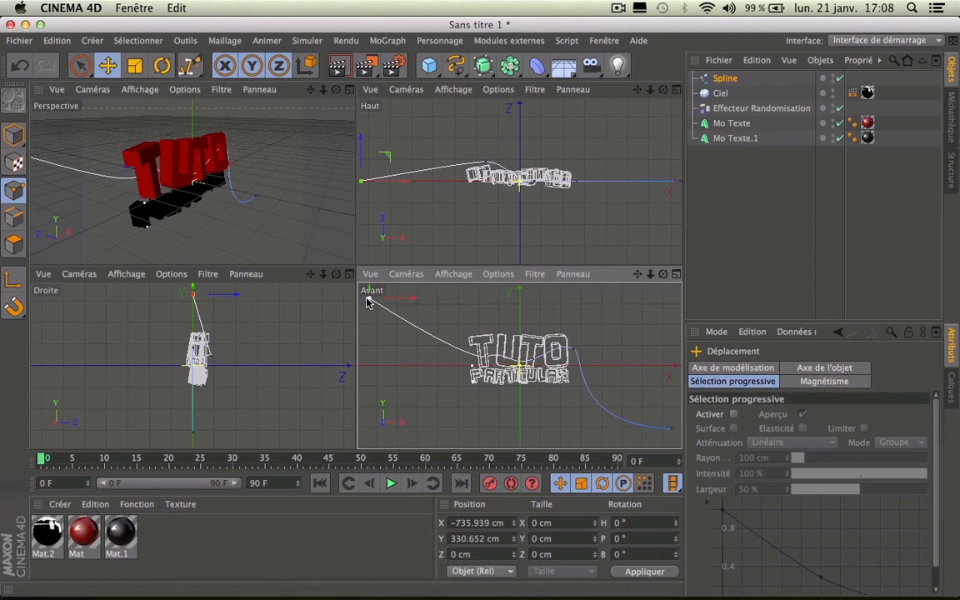
left_click_drag(323, 90, 224, 107)
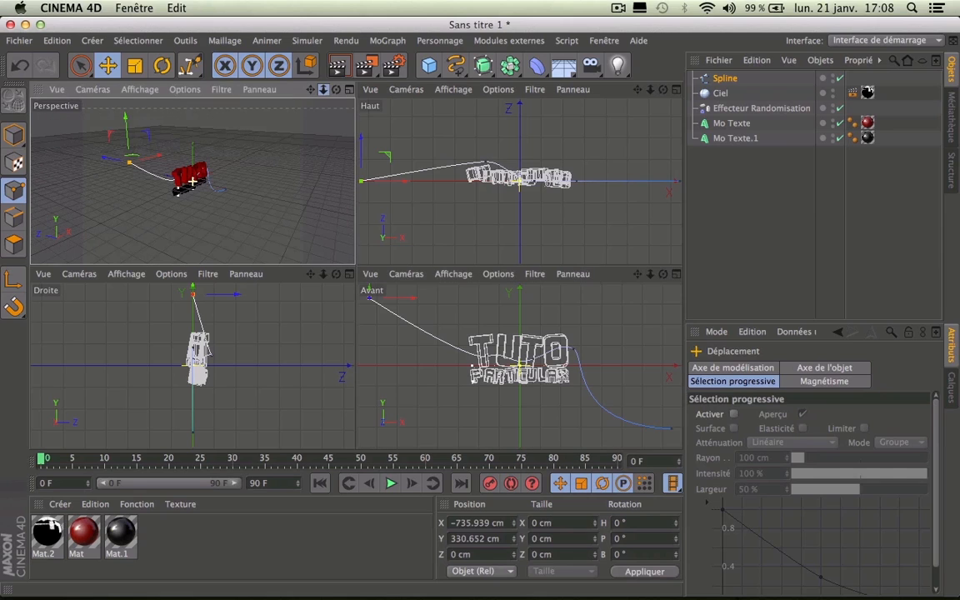
left_click_drag(113, 163, 250, 156)
left_click_drag(336, 90, 323, 90)
left_click(493, 163)
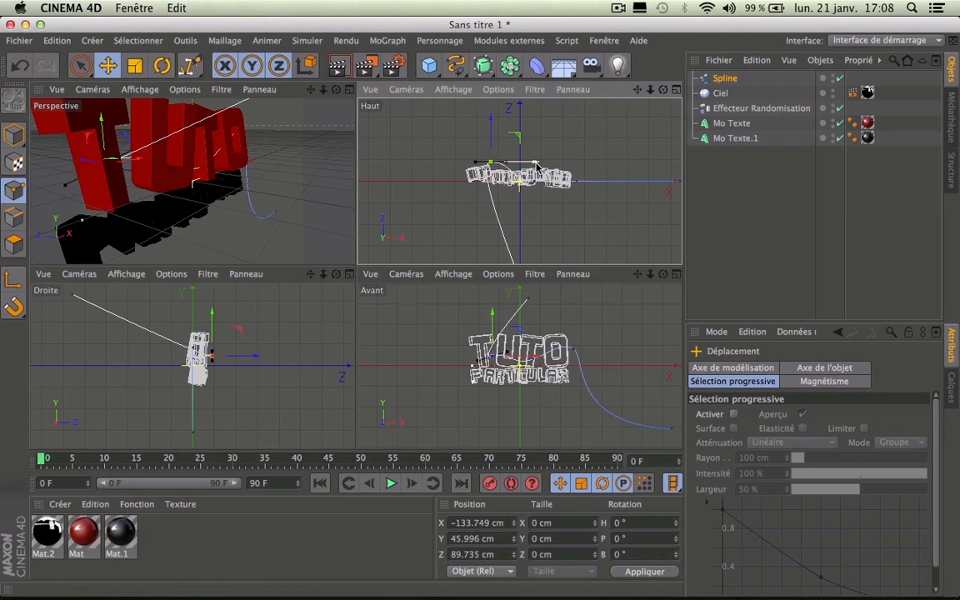
left_click_drag(336, 90, 335, 90)
left_click_drag(191, 181, 181, 121)
left_click(221, 183)
left_click_drag(336, 90, 192, 181)
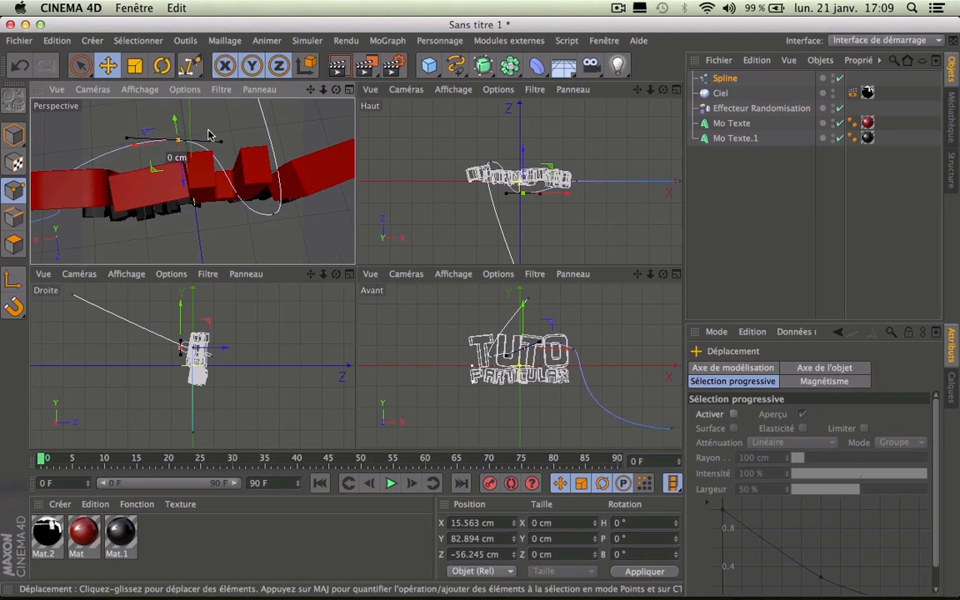
Step: Reposition the spline point right of TUTO deeper and swing its tangent up-right
left_click_drag(144, 140, 163, 103)
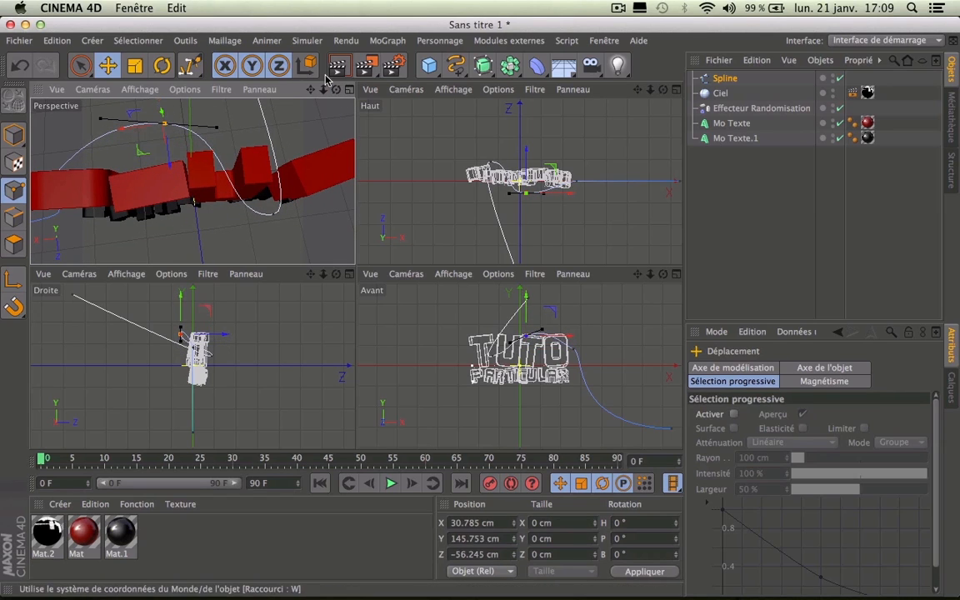
left_click_drag(336, 90, 310, 89)
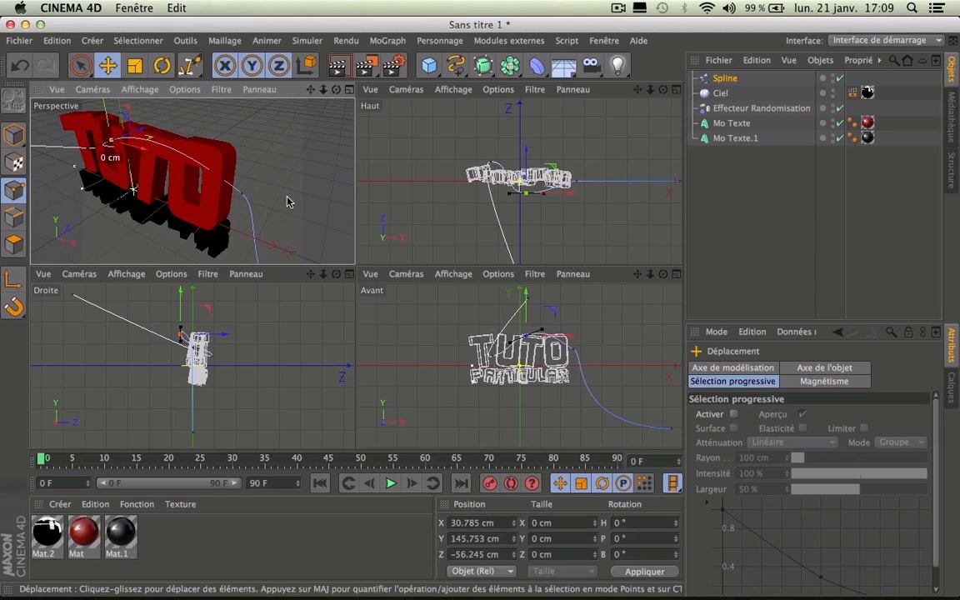
left_click(243, 198)
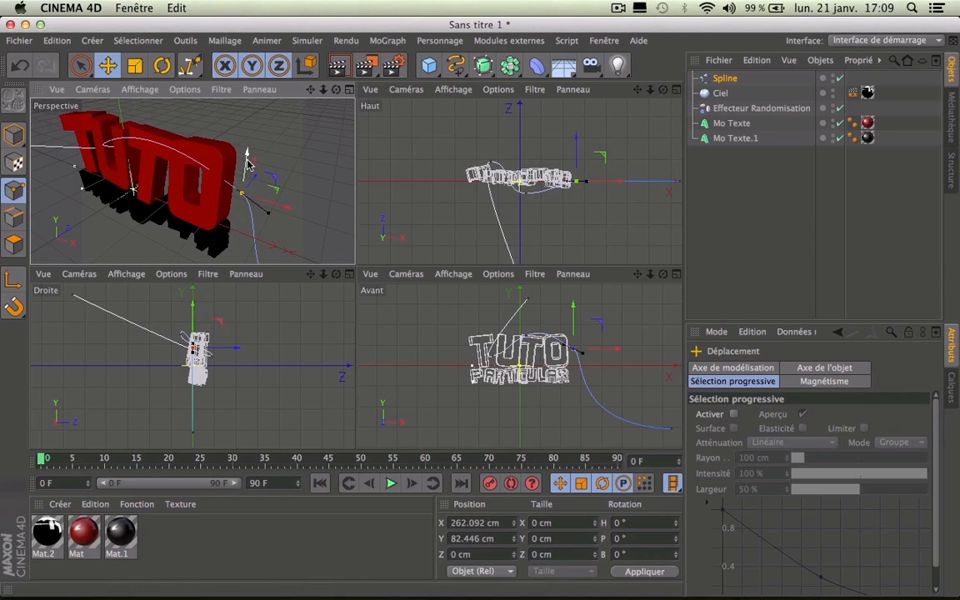
left_click_drag(250, 201, 291, 198)
mouse_move(241, 179)
left_mouse_down()
mouse_move(245, 169)
mouse_move(235, 167)
left_mouse_up()
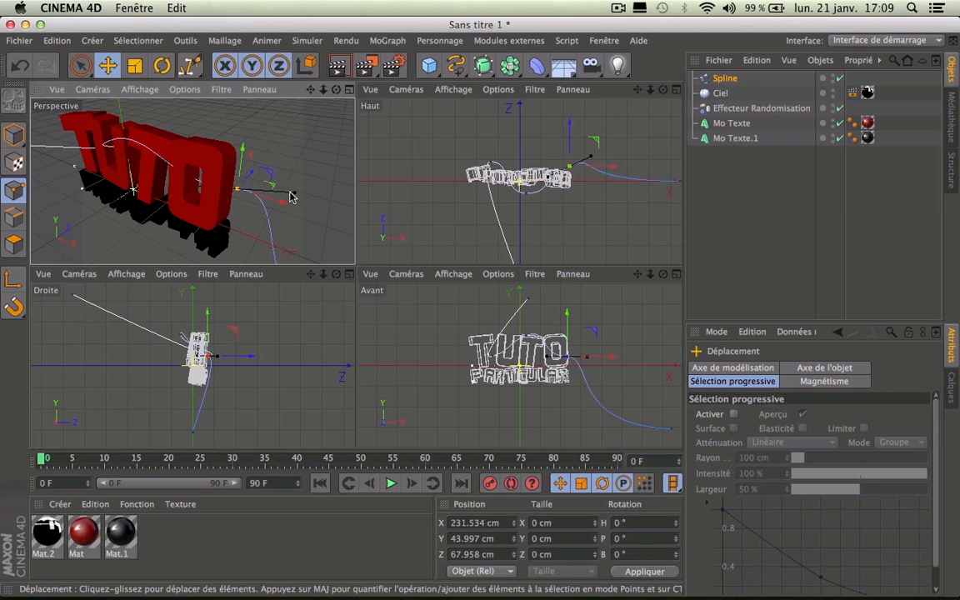
mouse_move(286, 189)
left_mouse_down()
mouse_move(271, 164)
mouse_move(298, 158)
mouse_move(258, 167)
mouse_move(303, 191)
left_mouse_up()
mouse_move(337, 90)
left_mouse_down()
mouse_move(371, 90)
mouse_move(385, 70)
mouse_move(417, 65)
mouse_move(418, 101)
mouse_move(320, 75)
mouse_move(297, 104)
mouse_move(265, 105)
mouse_move(336, 91)
left_mouse_up()
left_click_drag(76, 175, 98, 181)
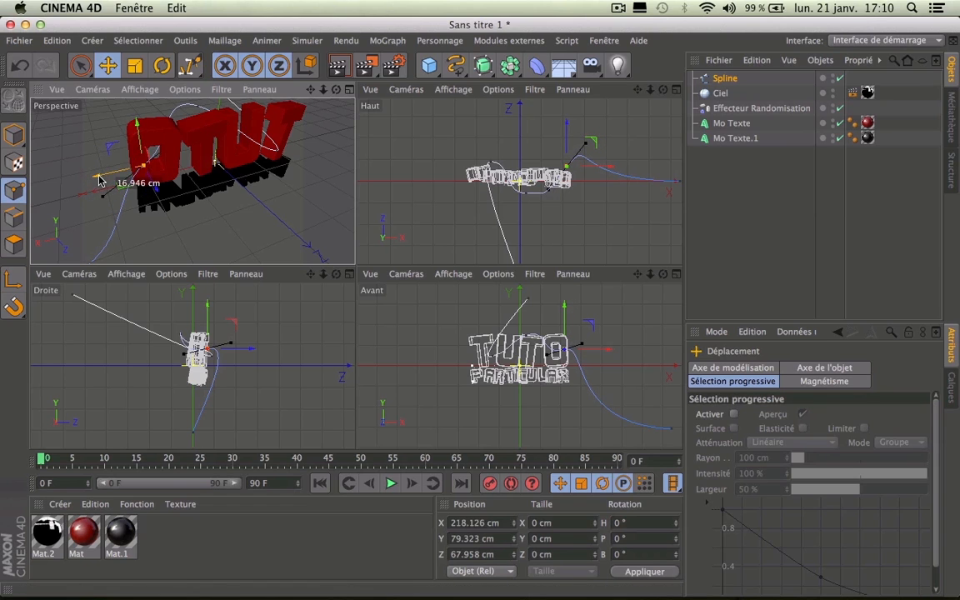
Step: Adjust another spline point, then maximize the perspective view zoomed out on the whole title
left_click_drag(339, 90, 192, 181)
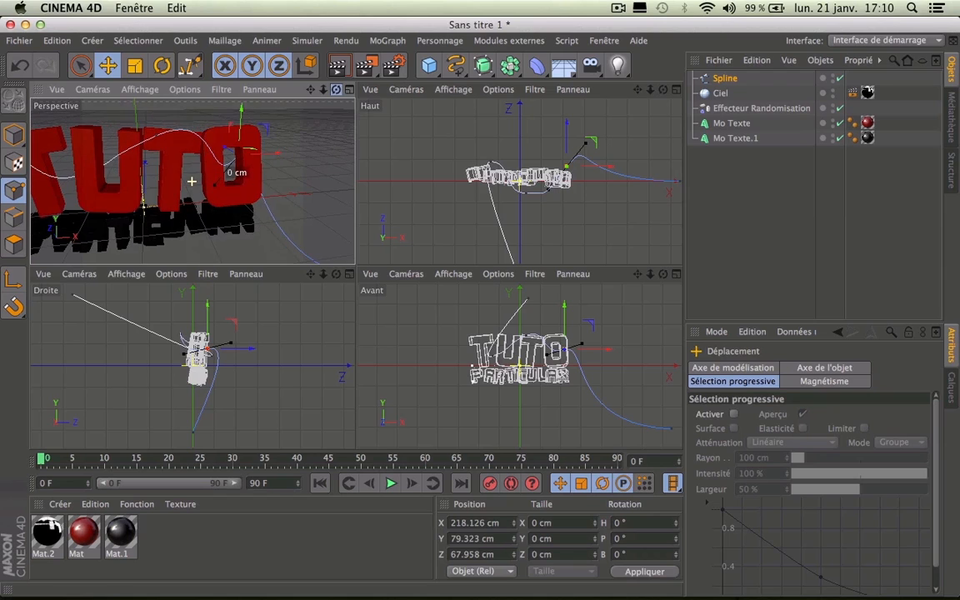
left_click_drag(161, 142, 155, 148)
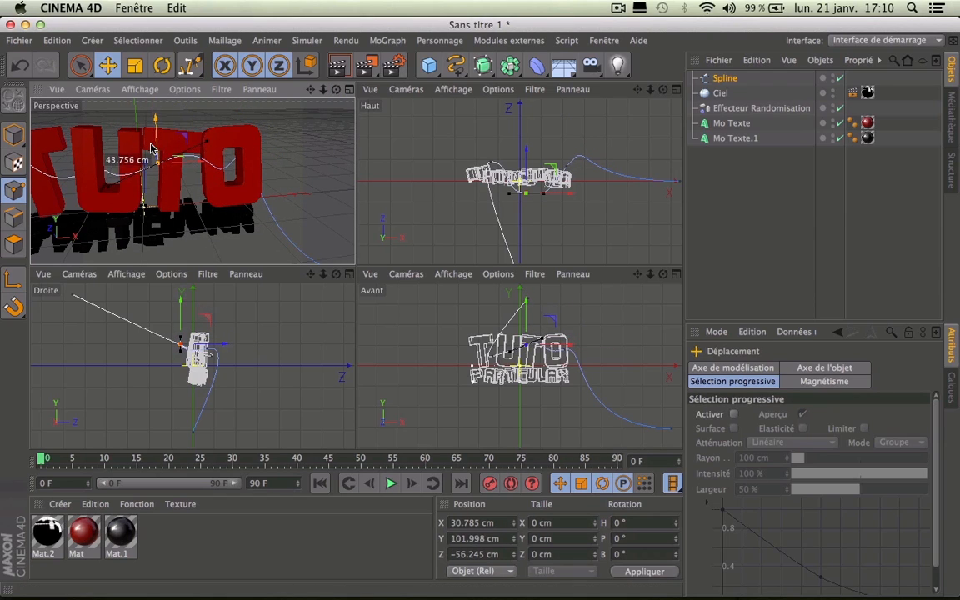
left_click_drag(336, 89, 191, 181)
left_click_drag(324, 89, 323, 89)
left_click(349, 89)
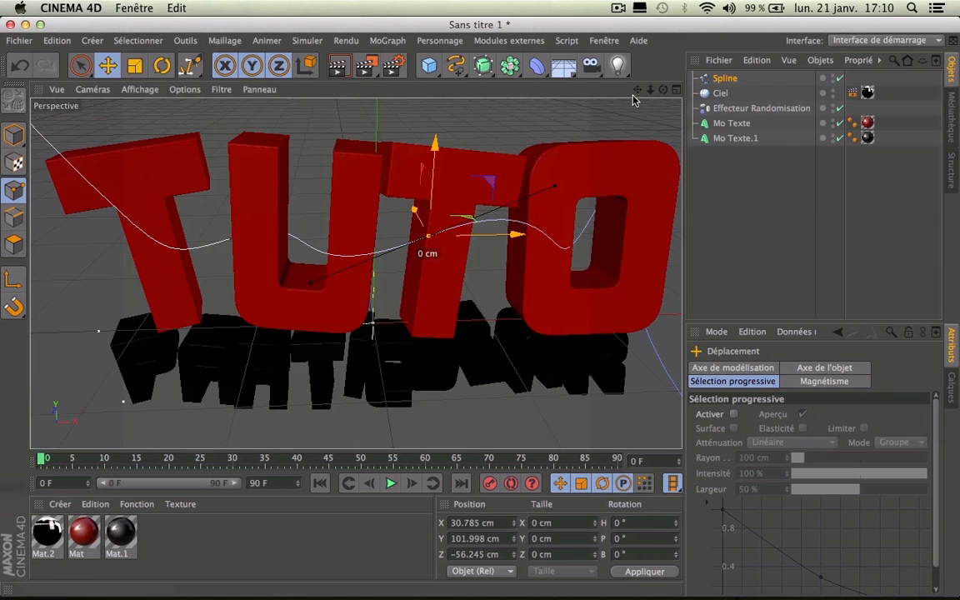
left_click_drag(650, 89, 663, 89)
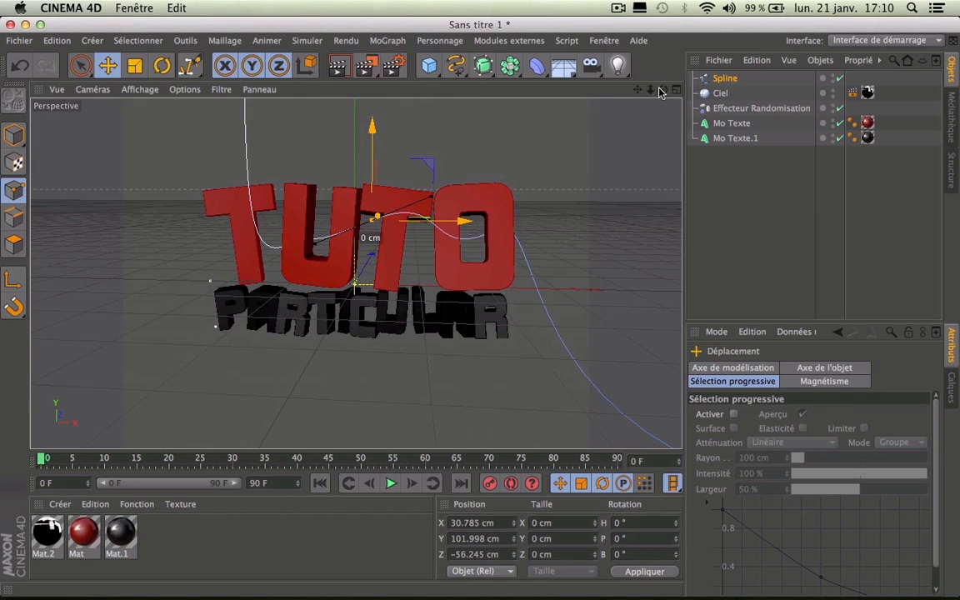
Step: Add an omni light coloured light red at R 252, V 96, B 96
left_click(617, 65)
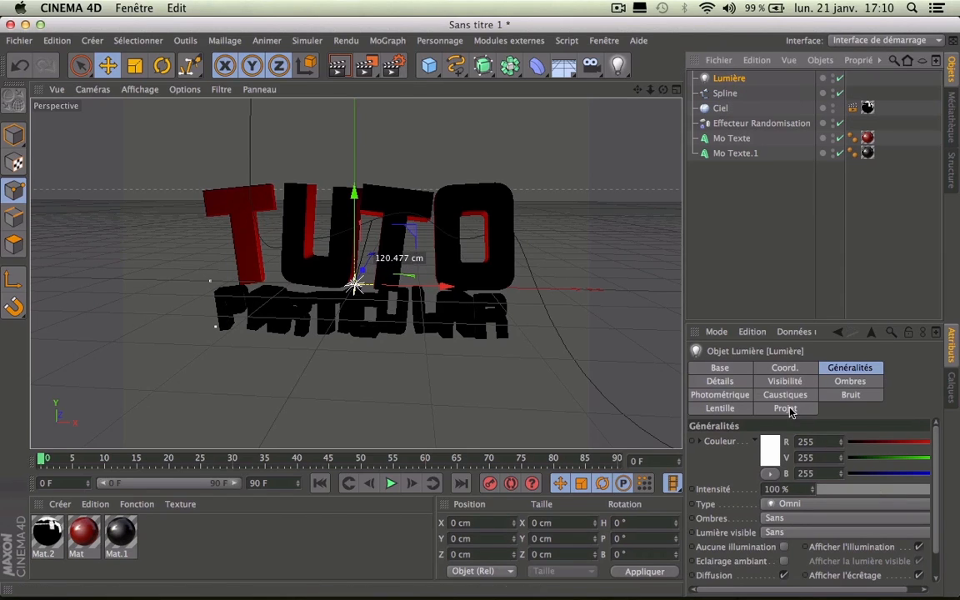
left_click(767, 462)
left_click_drag(728, 427, 750, 447)
left_click(794, 523)
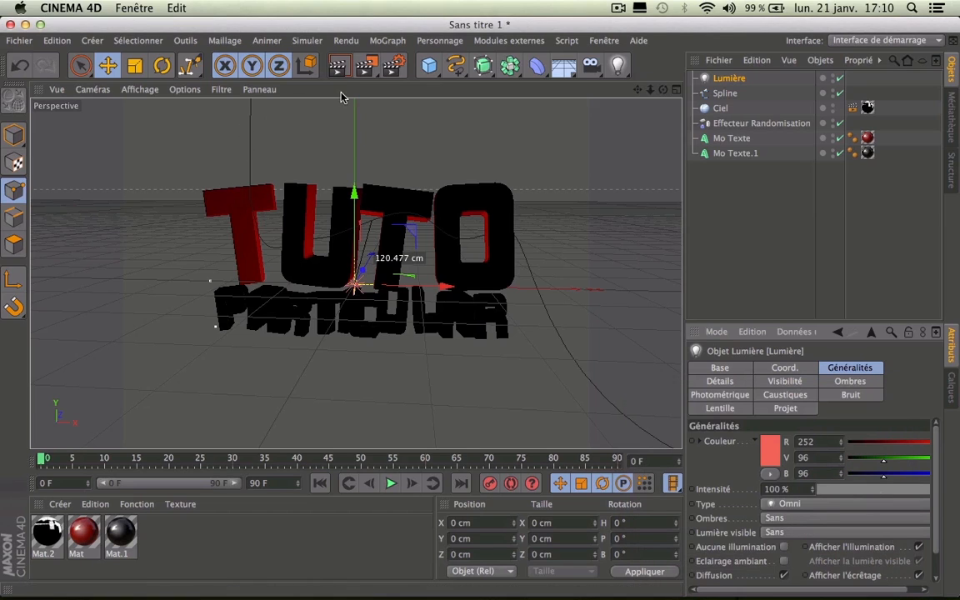
Step: Give Lumière an Aligner sur la spline tag linked to Spline at Position 10%
right_click(718, 80)
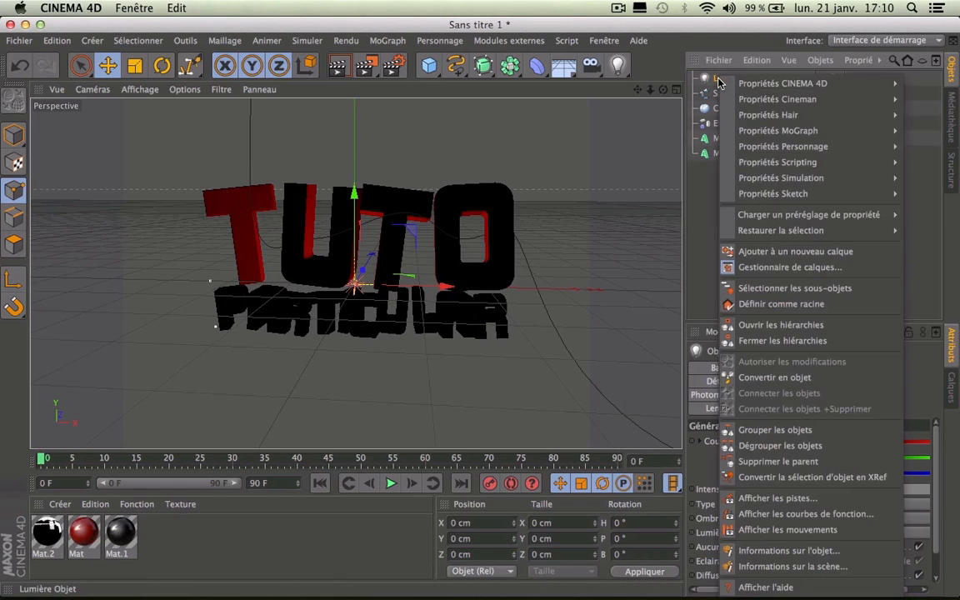
mouse_move(750, 84)
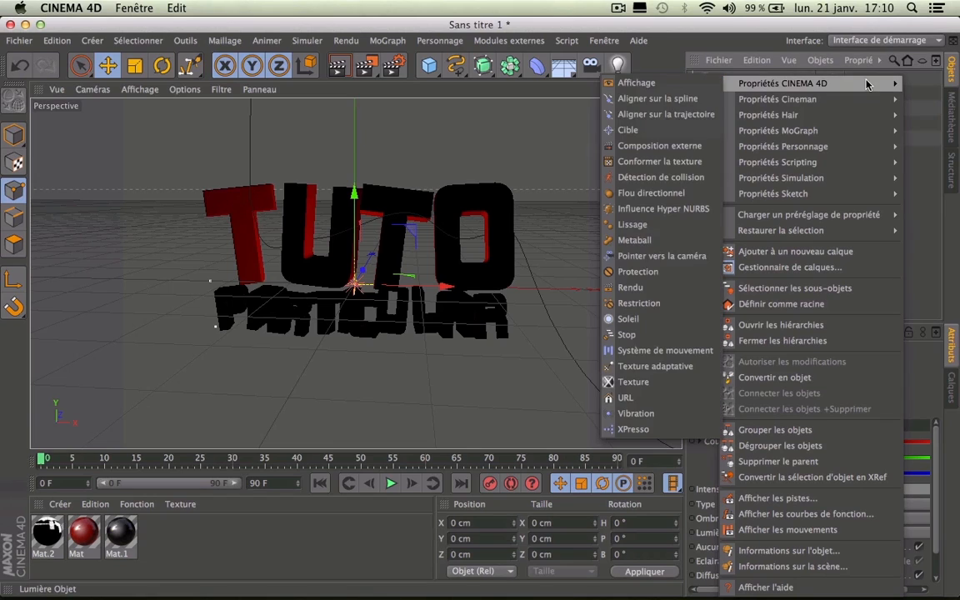
left_click(654, 98)
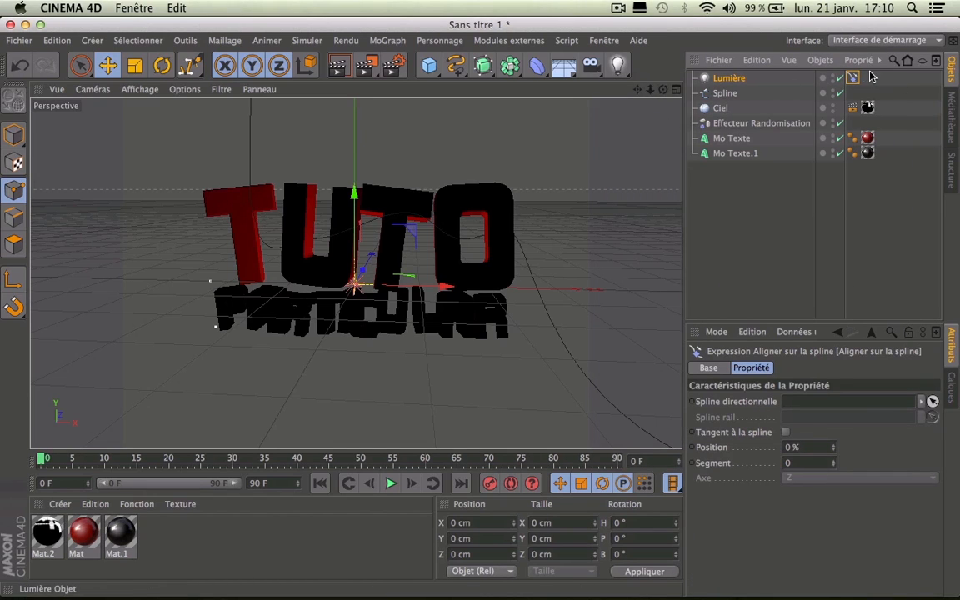
left_click_drag(727, 94, 738, 114)
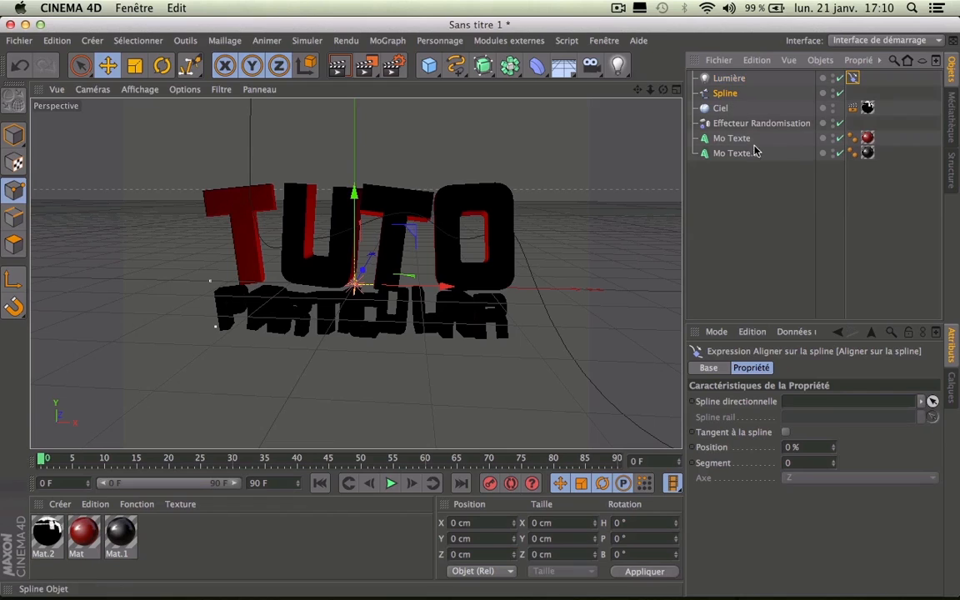
left_click_drag(840, 404, 843, 410)
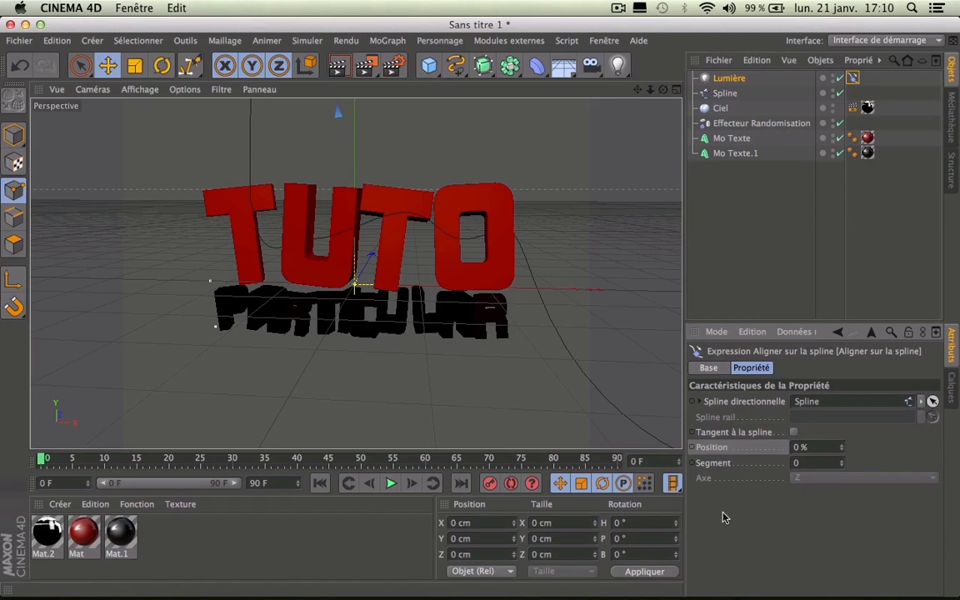
mouse_move(841, 449)
left_mouse_down()
mouse_move(922, 449)
mouse_move(850, 448)
left_mouse_up()
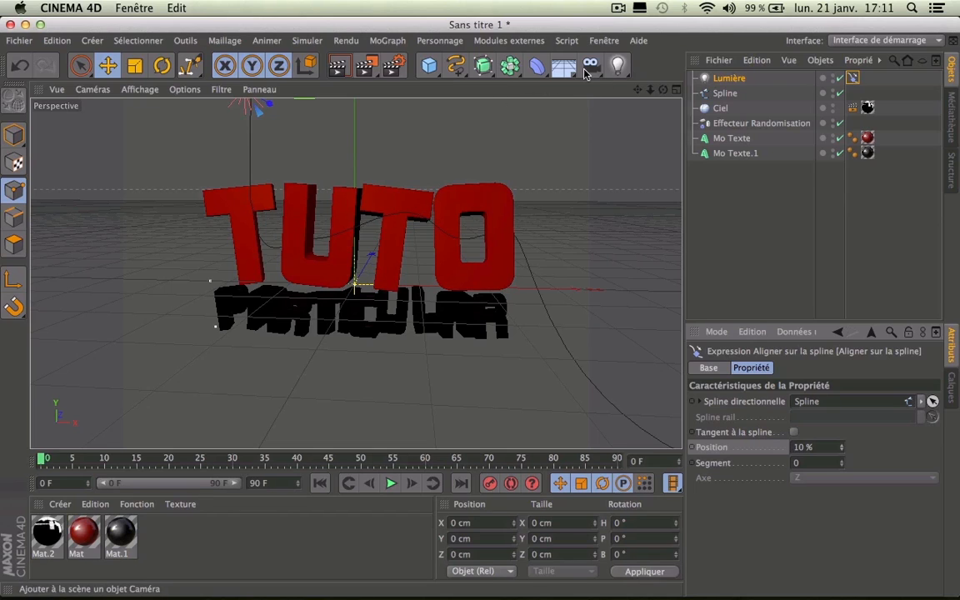
Step: Add a camera, then set render width 1280, height 720 and frame rate 25
left_click(588, 67)
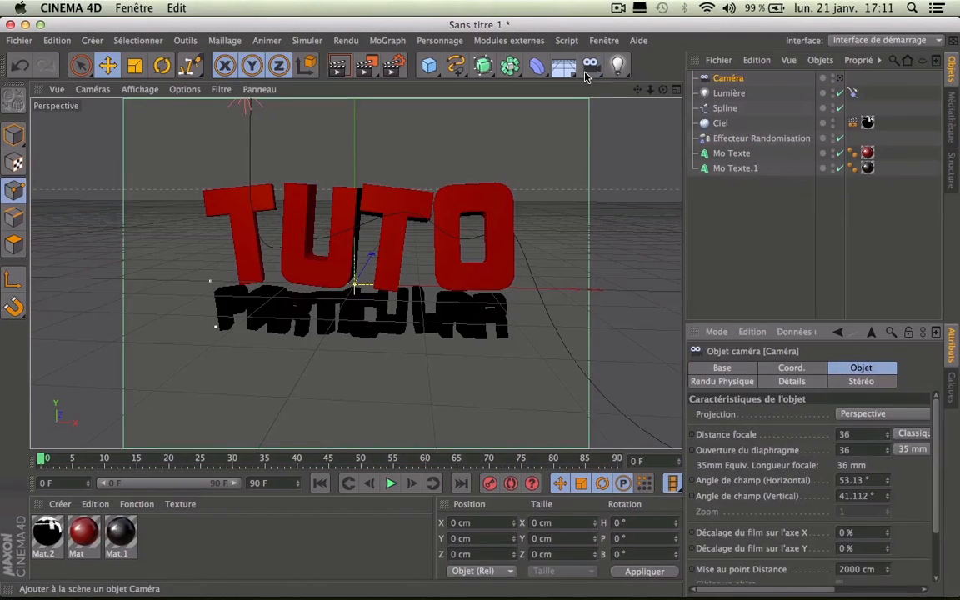
left_click(400, 66)
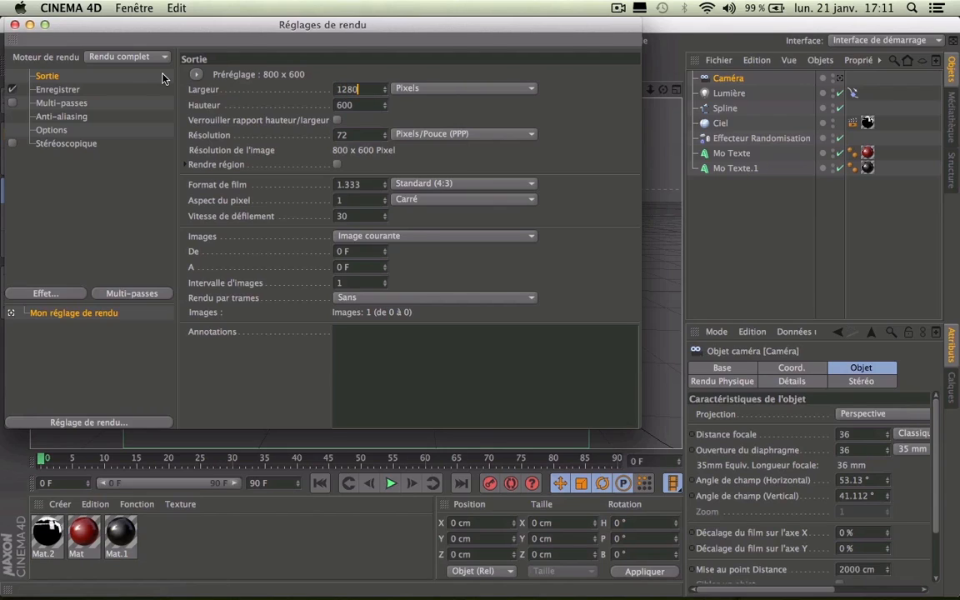
type("1280")
key("Return")
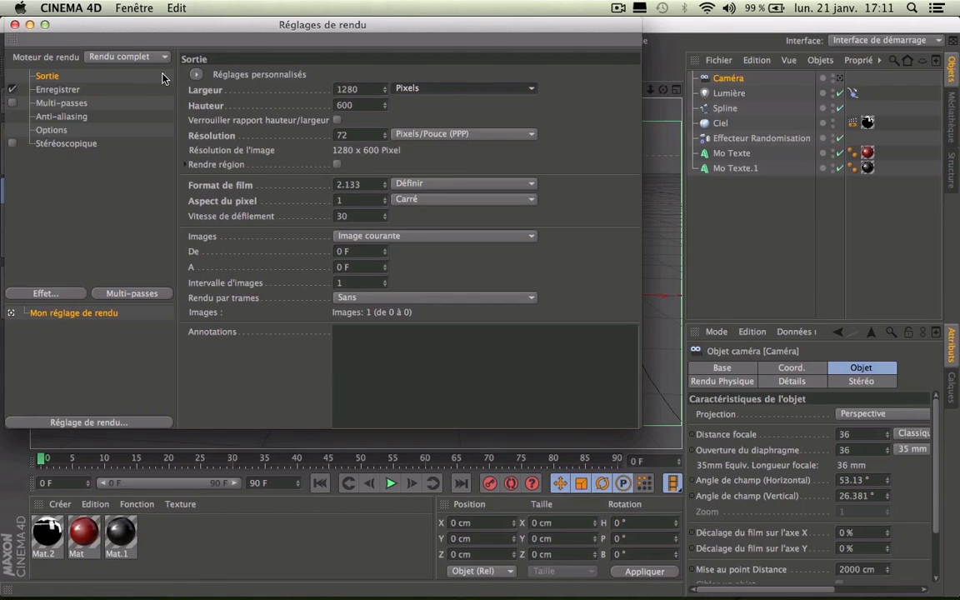
left_click_drag(361, 108, 117, 78)
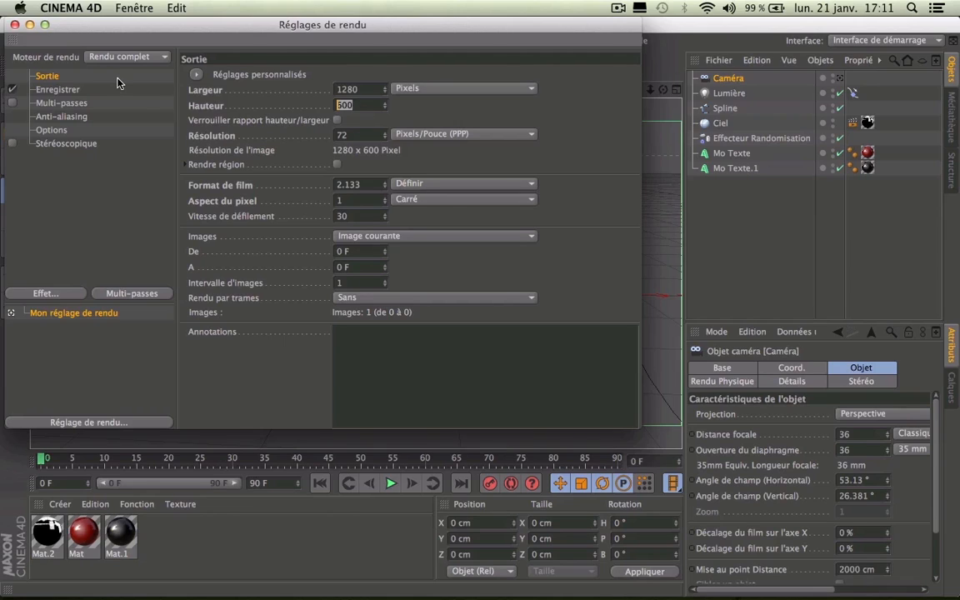
type("720")
key("Return")
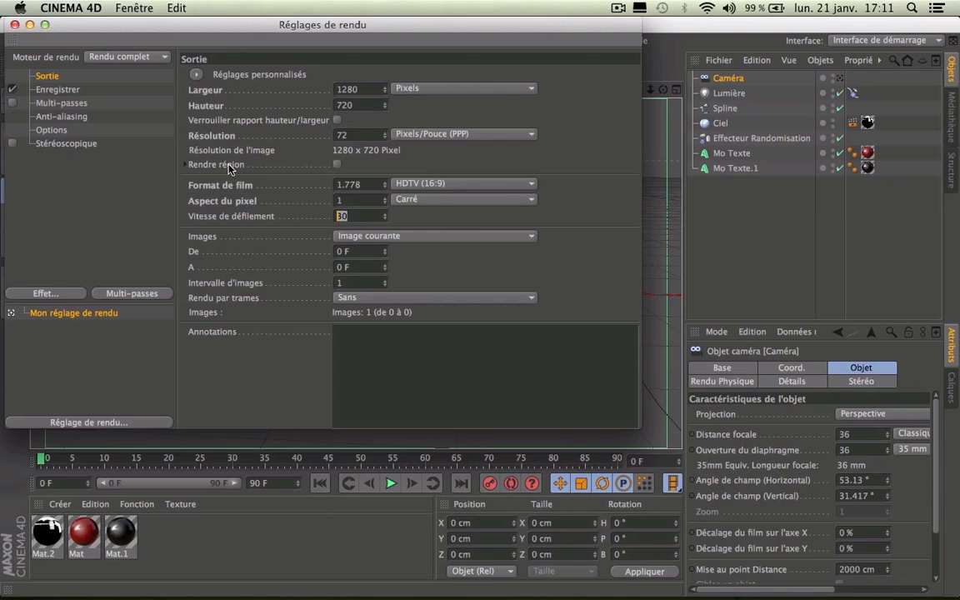
type("25")
key("Return")
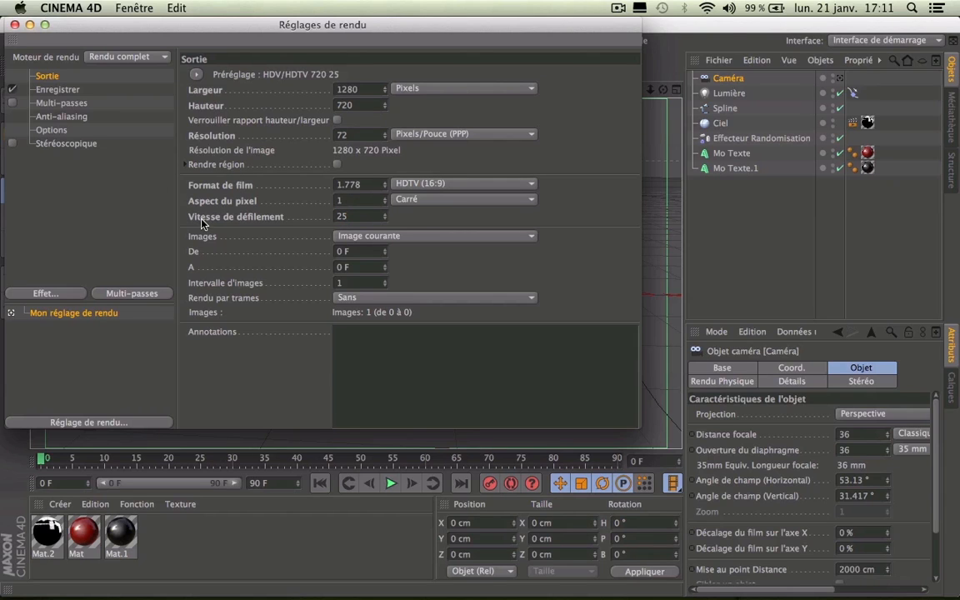
left_click(12, 24)
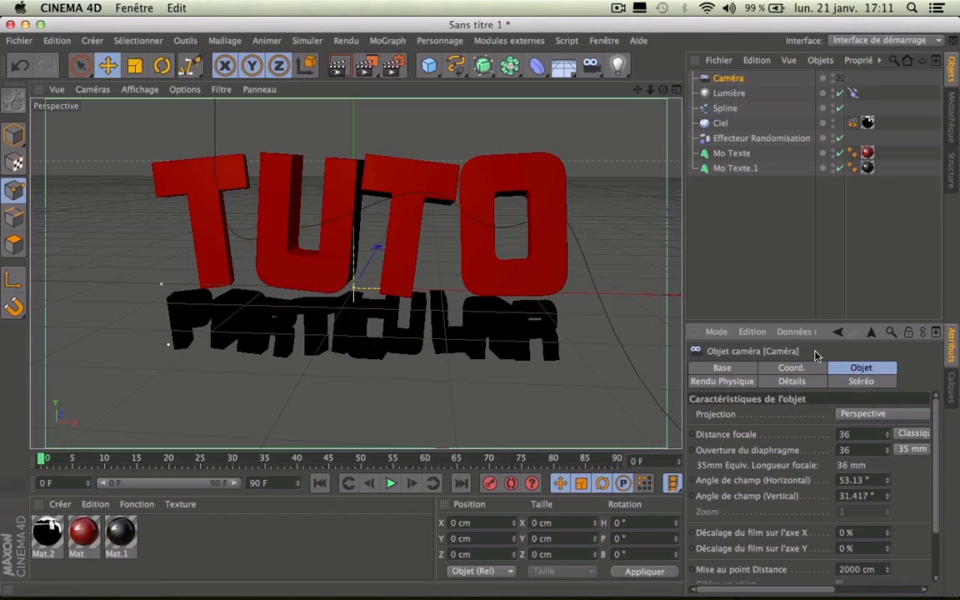
Step: Set the project frame rate (IPS) to 25 in the project settings
key("super+d")
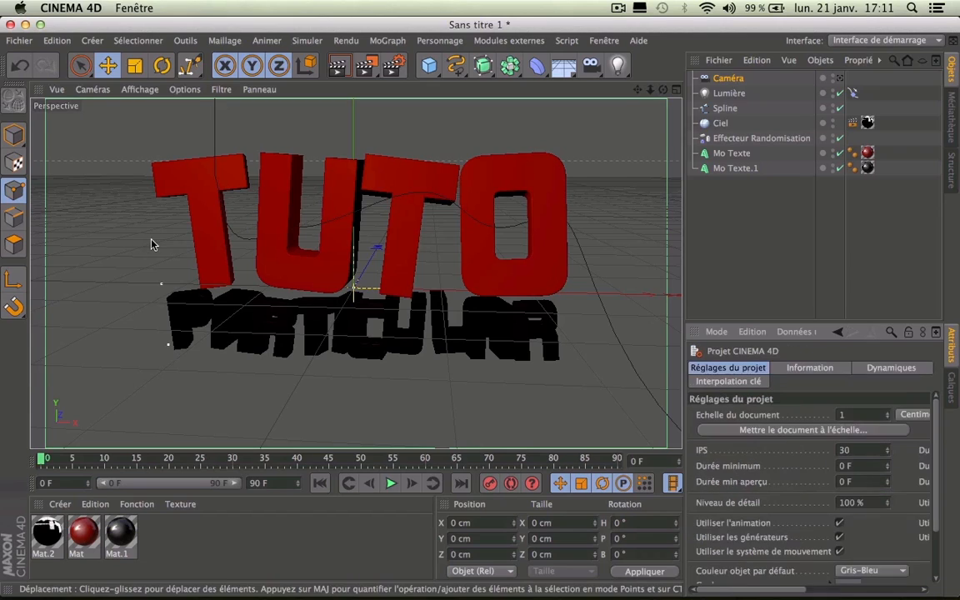
type("25")
key("Return")
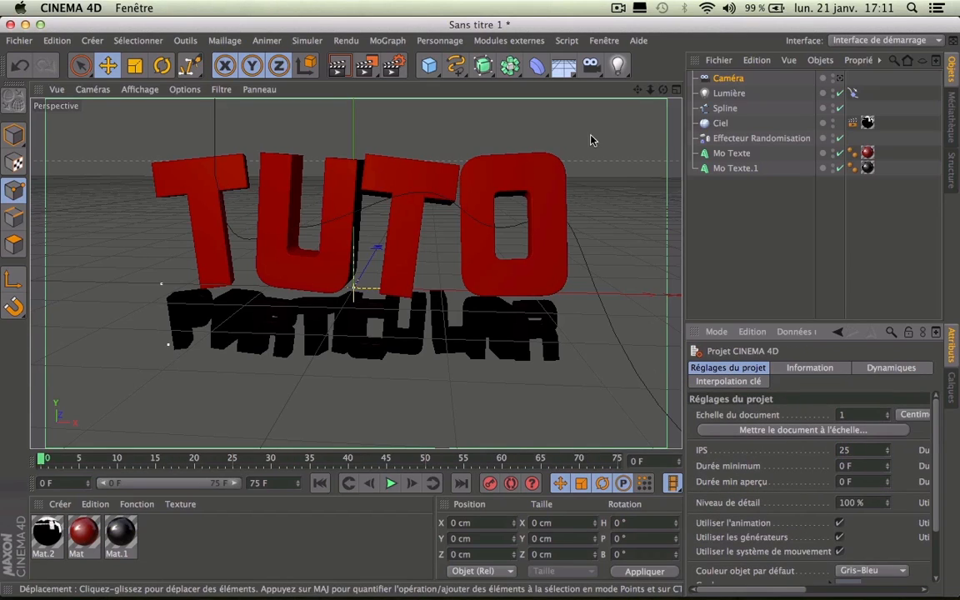
Step: Set the camera's X, Y and Z position to 0 cm
left_click(720, 78)
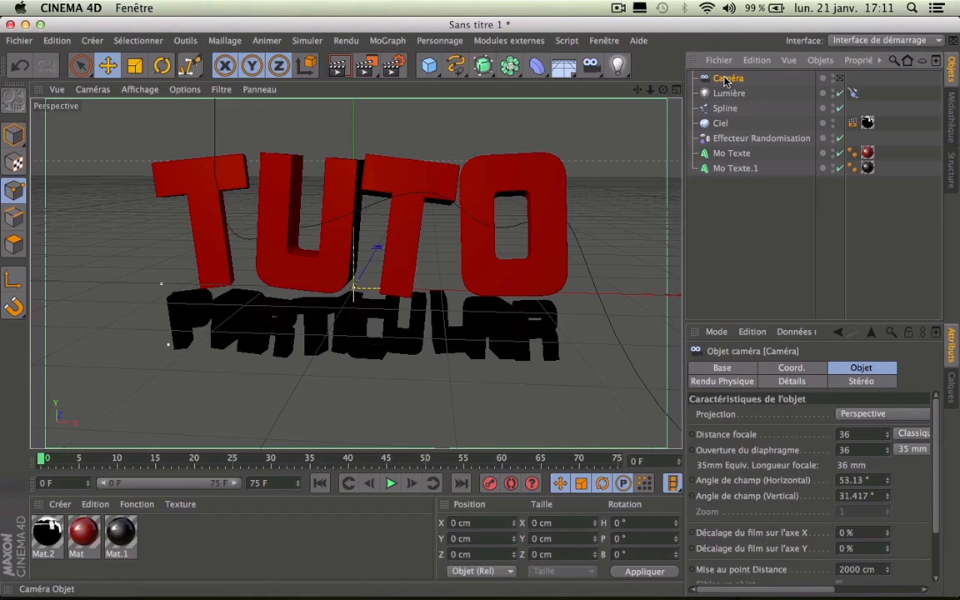
left_click(795, 367)
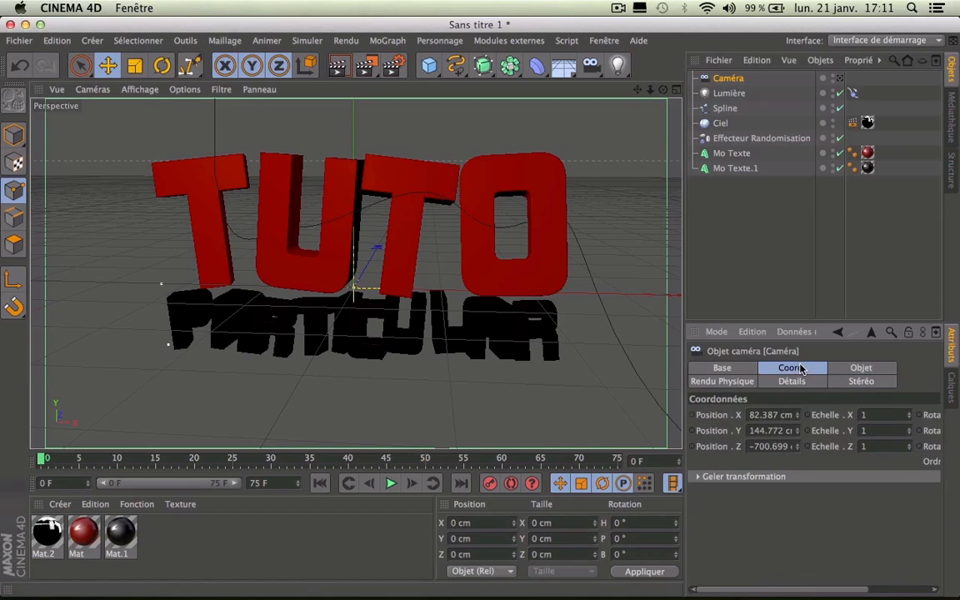
key("super+a")
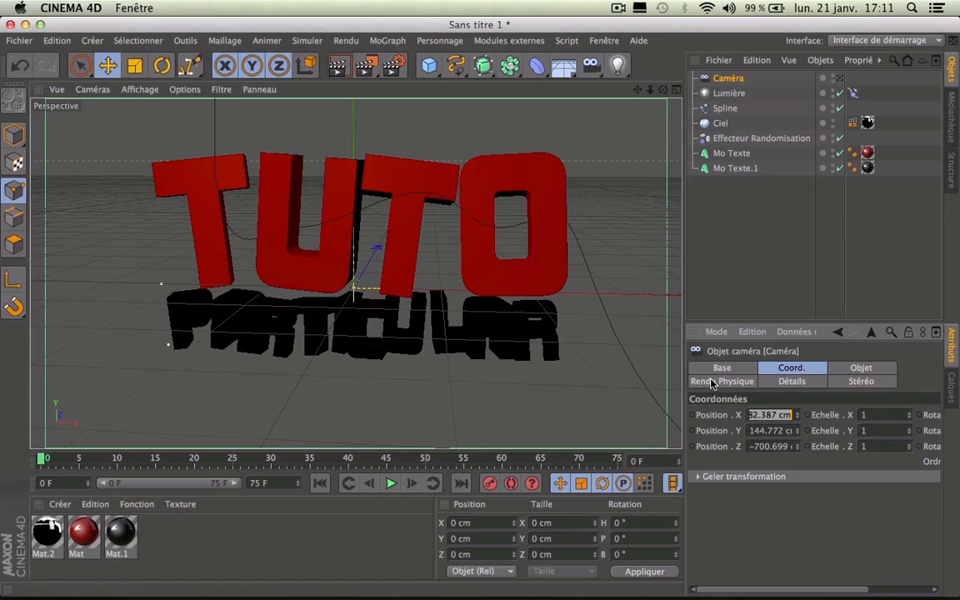
type("0")
key("Tab")
type("0")
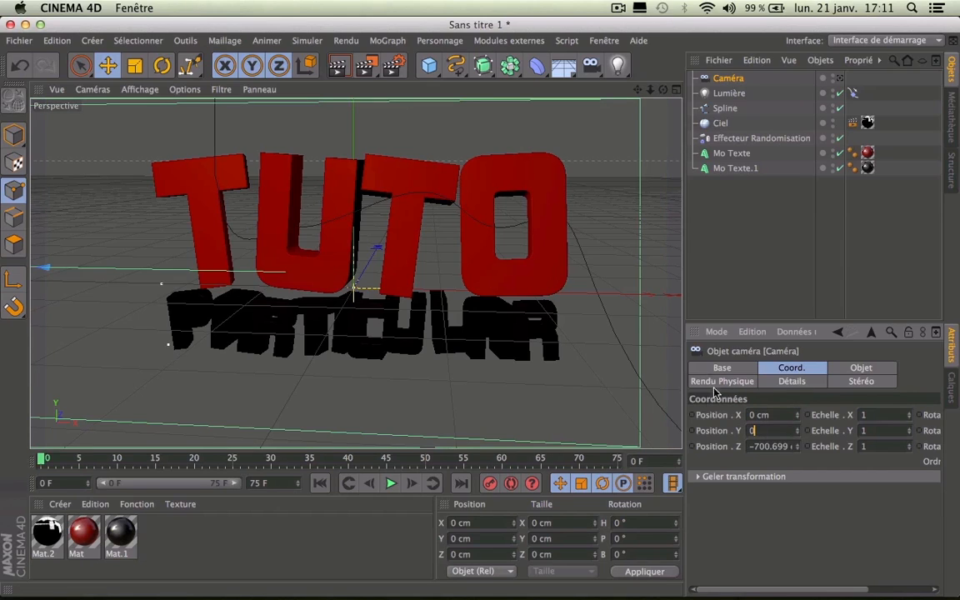
left_click(760, 446)
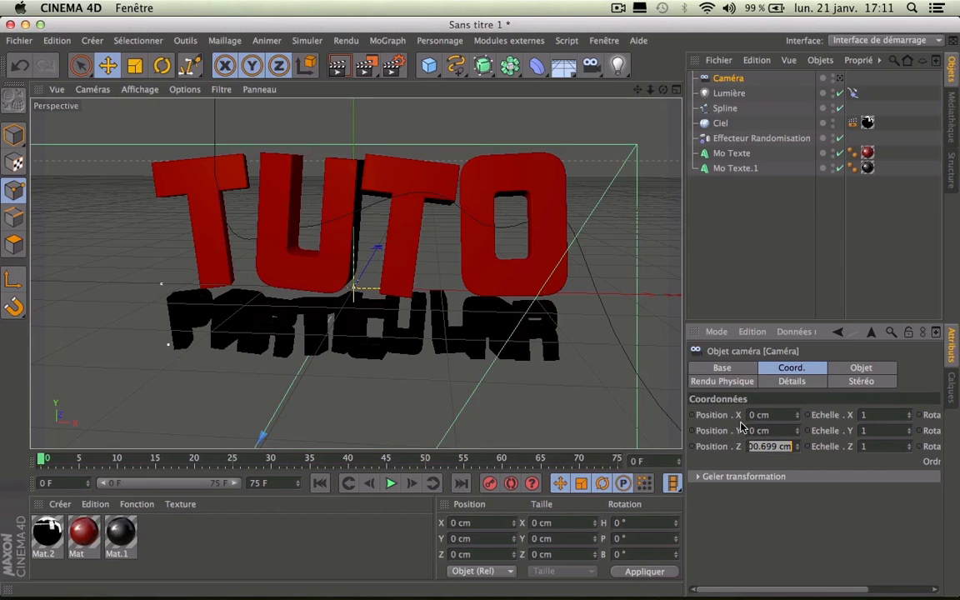
type("0")
key("Return")
left_click_drag(803, 590, 867, 591)
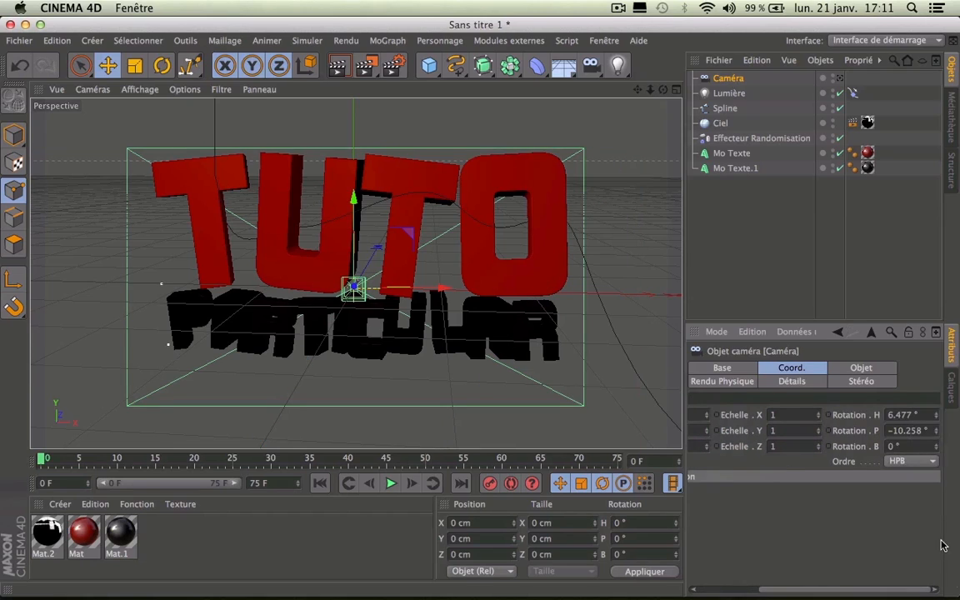
Step: Set the camera's heading and pitch rotations to 0°
double_click(903, 415)
key("Return")
double_click(927, 430)
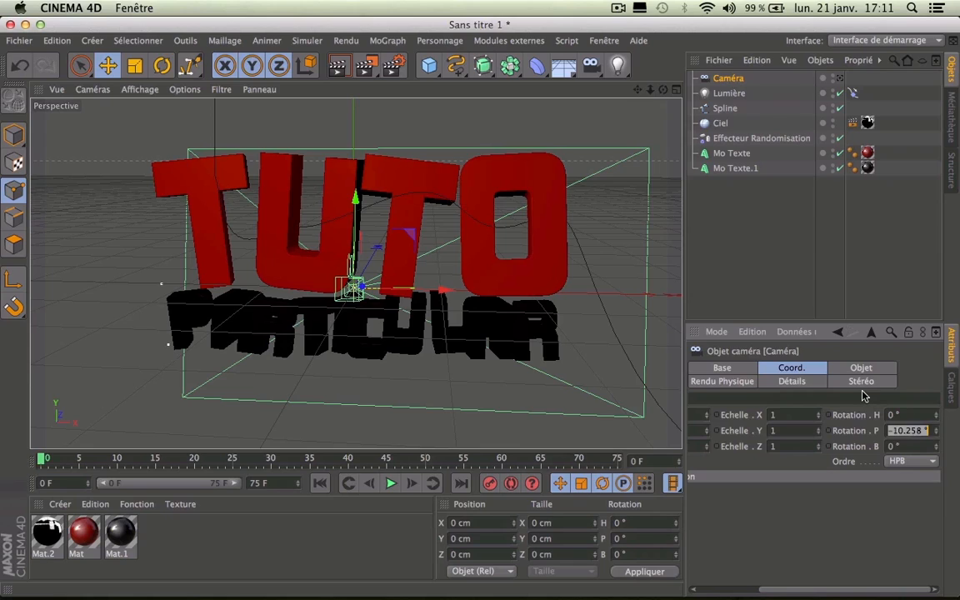
type("0")
key("Return")
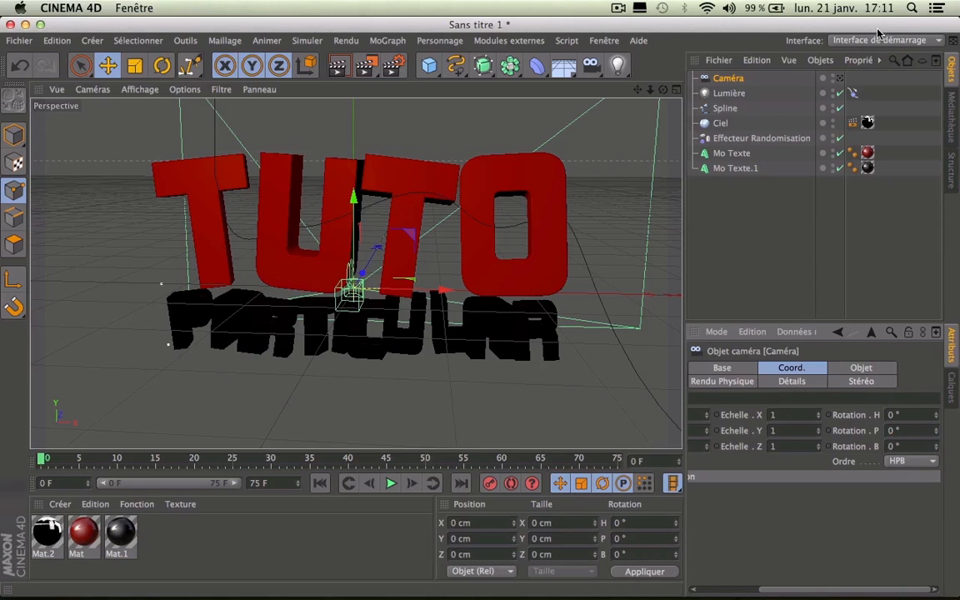
Step: Look through the new camera and dolly back to frame TUTO PARTICULAR
left_click(840, 78)
right_click_drag(480, 311, 321, 310, "alt")
left_click_drag(651, 89, 604, 89)
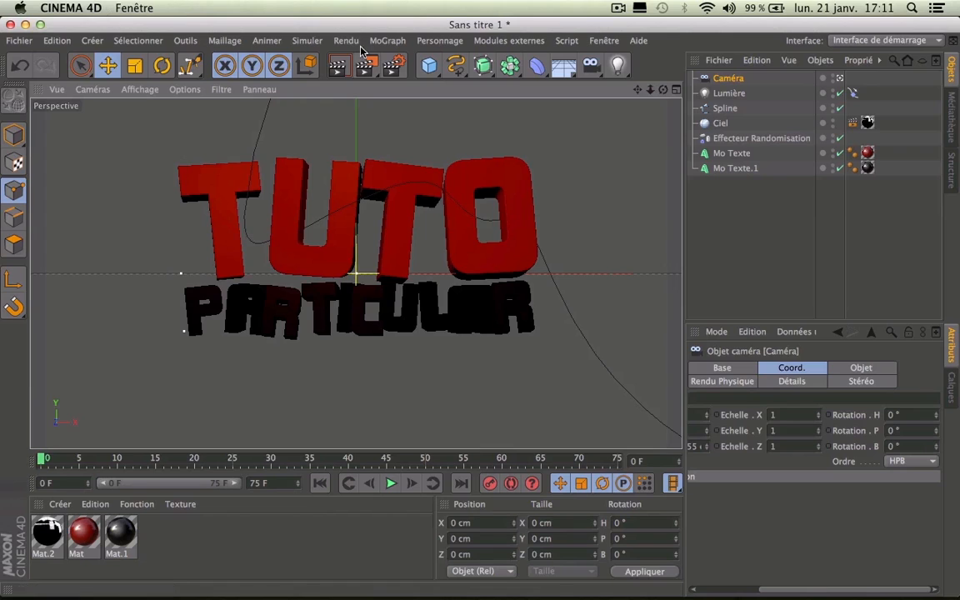
Step: Run a quick test render of the active view, then add a null object named Neutre
left_click(338, 69)
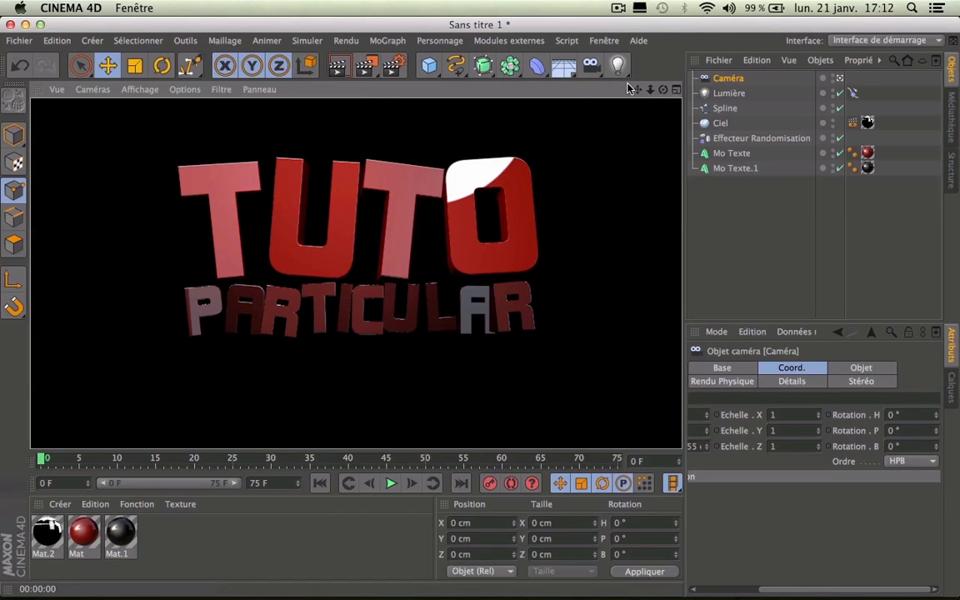
left_click(727, 79)
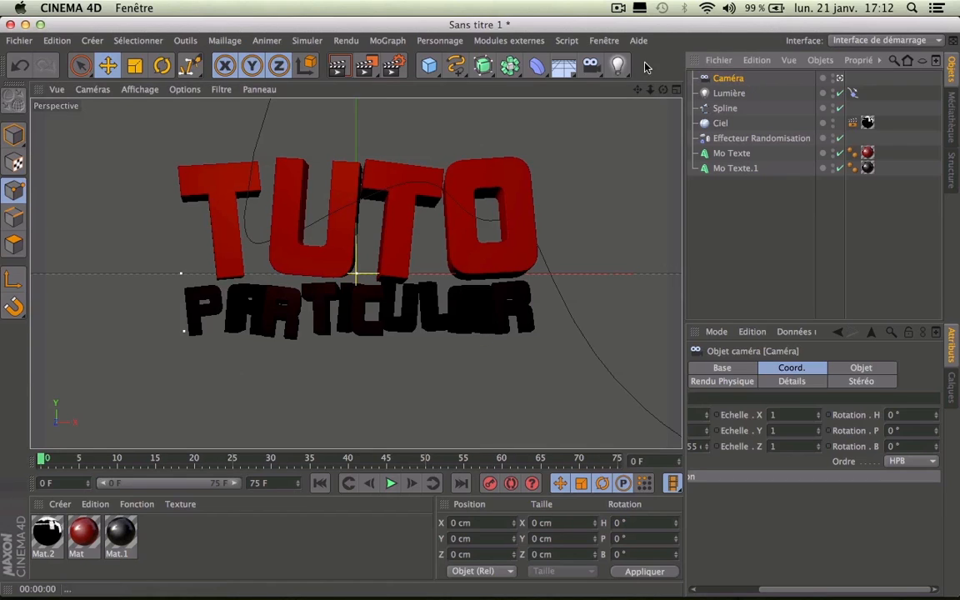
left_click_drag(430, 67, 481, 85)
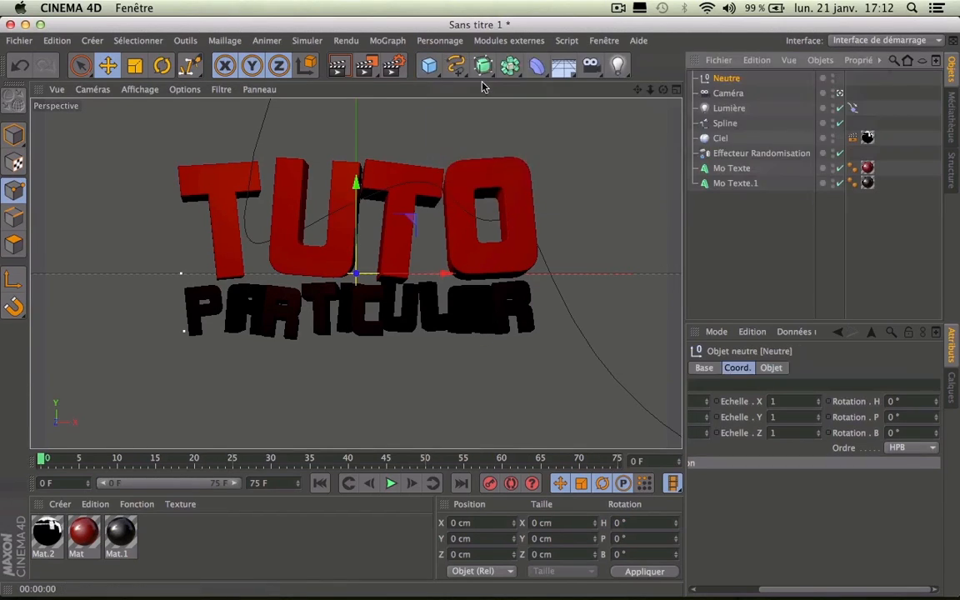
Step: Parent the camera under Neutre and key Neutre's heading rotation at -10° on frame 0
left_click_drag(727, 93, 725, 79)
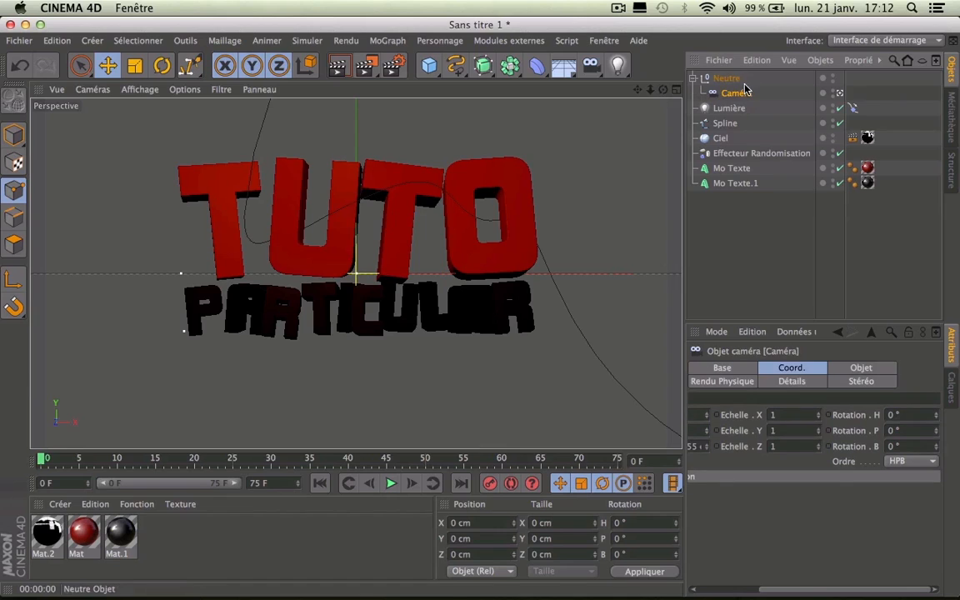
mouse_move(650, 90)
left_mouse_down()
mouse_move(590, 91)
mouse_move(667, 90)
left_mouse_up()
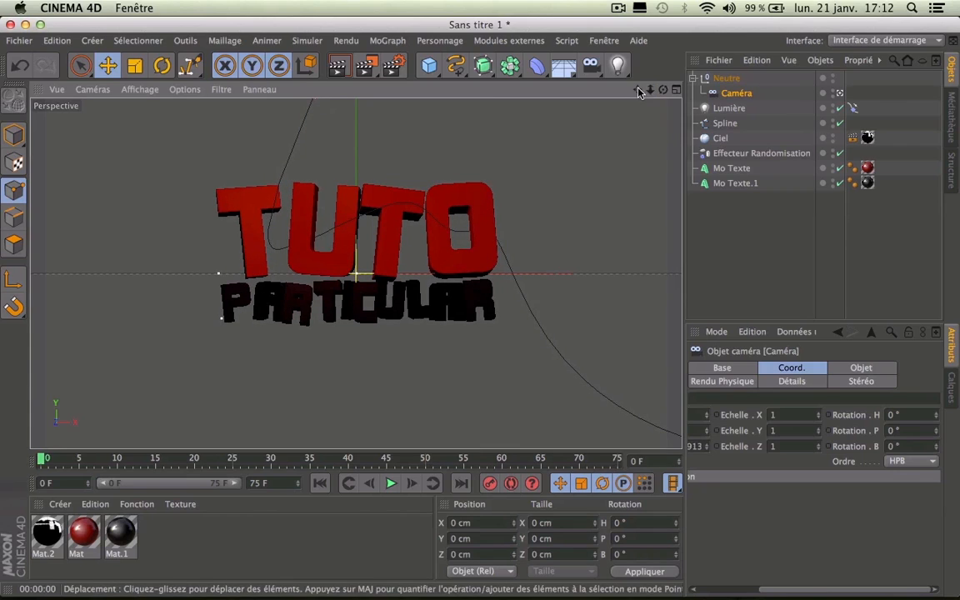
left_click(721, 78)
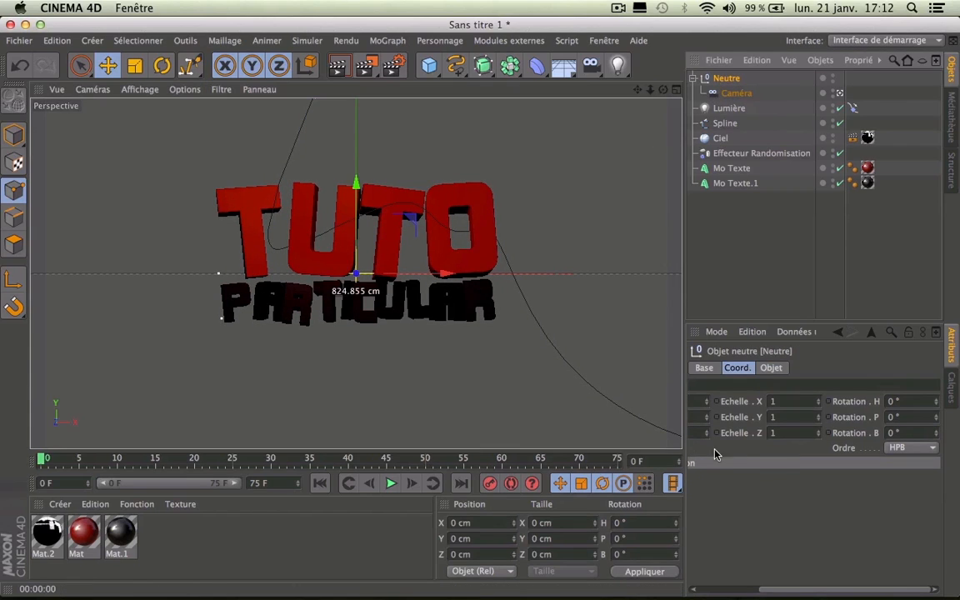
left_click_drag(784, 593, 712, 593)
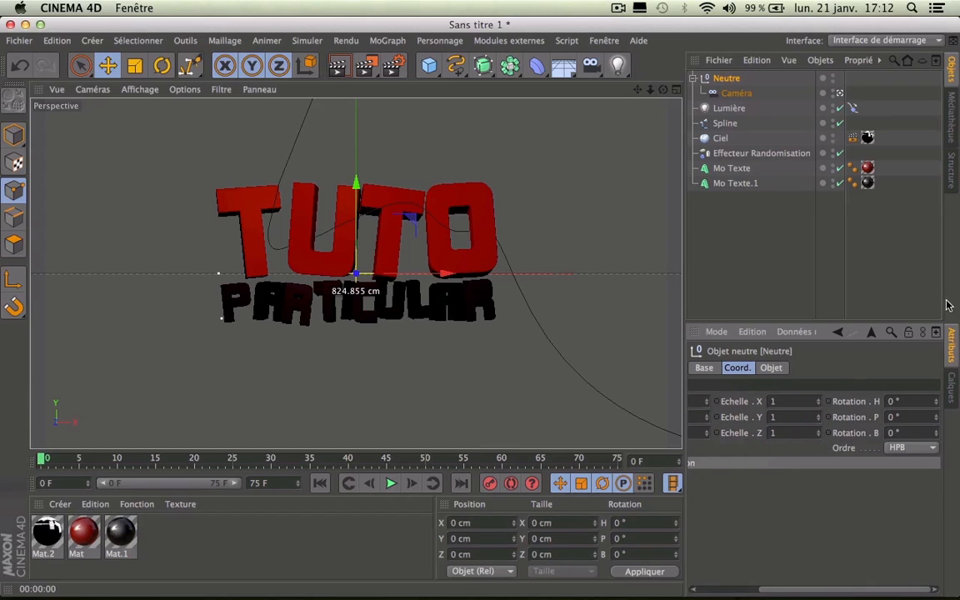
left_click_drag(935, 401, 877, 402)
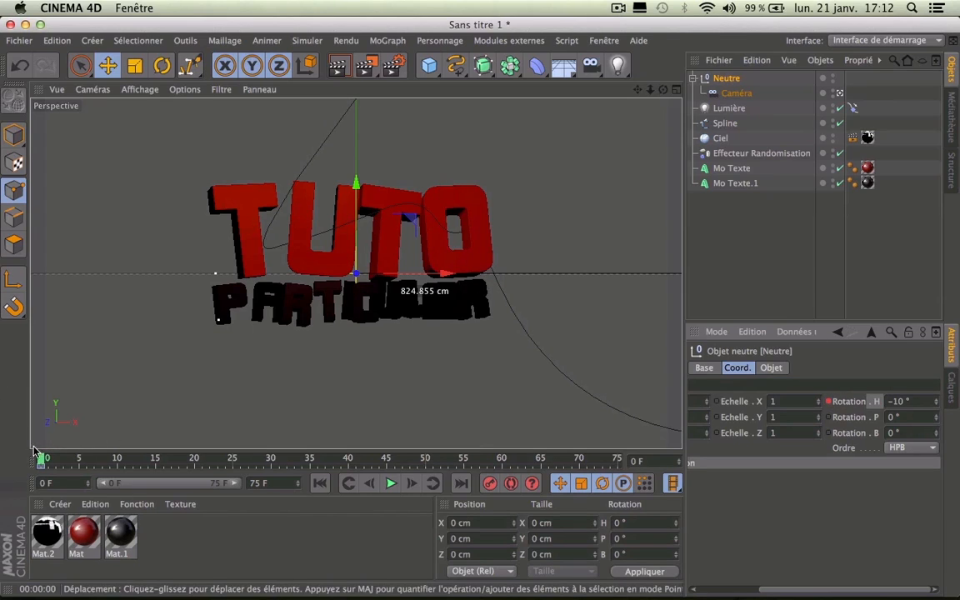
Step: At frame 75, set Neutre's heading rotation to 10° and keyframe it
left_click_drag(41, 460, 903, 465)
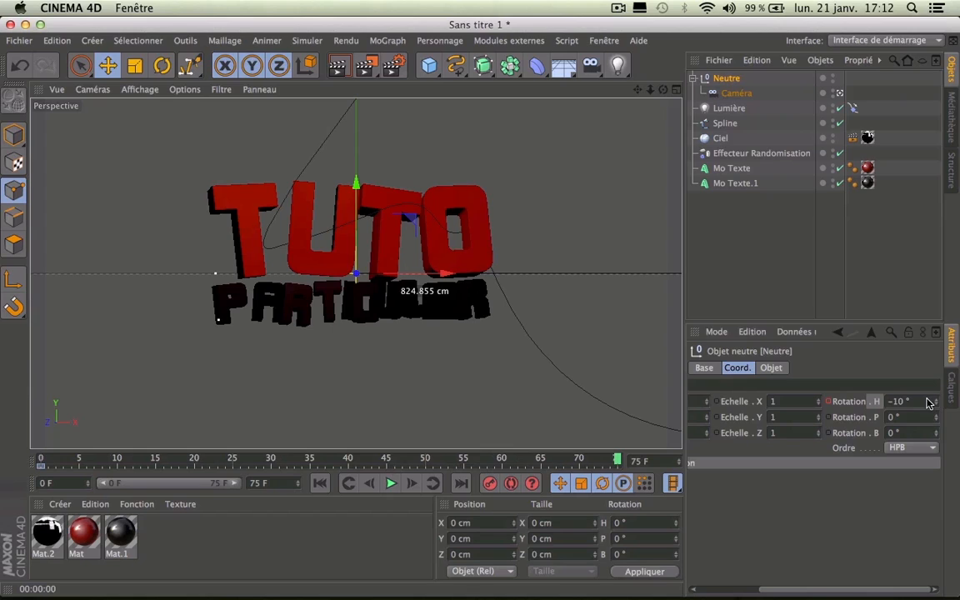
left_click_drag(926, 400, 599, 355)
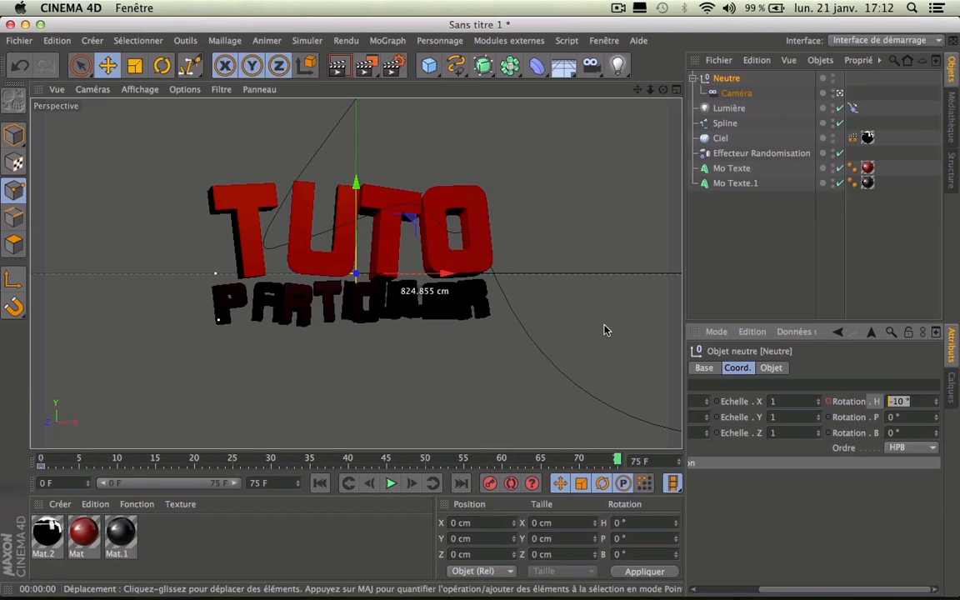
key("Return")
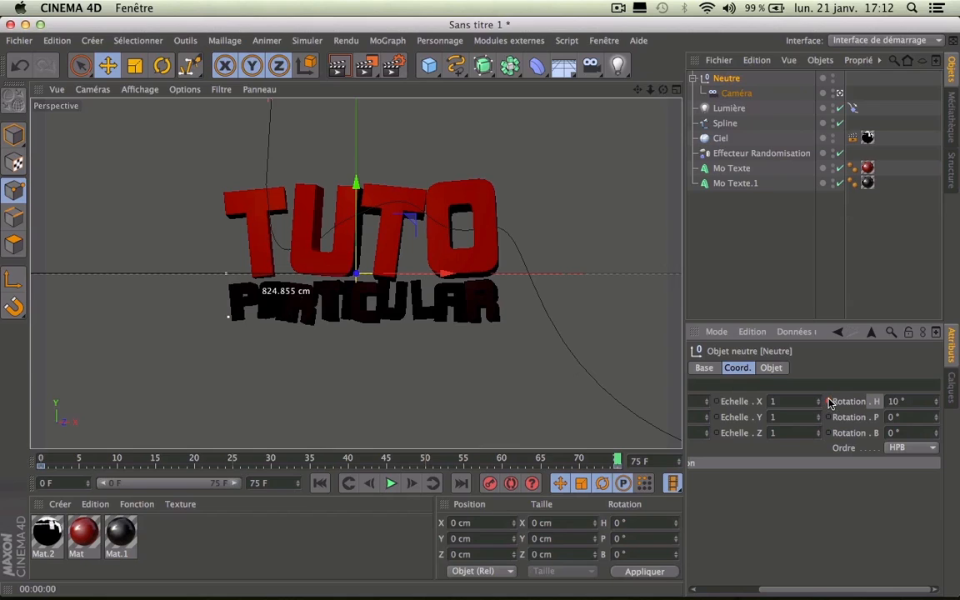
Step: Play the heading swing to preview it, then stop and return to frame 0
left_click_drag(618, 460, 41, 402)
left_click(389, 483)
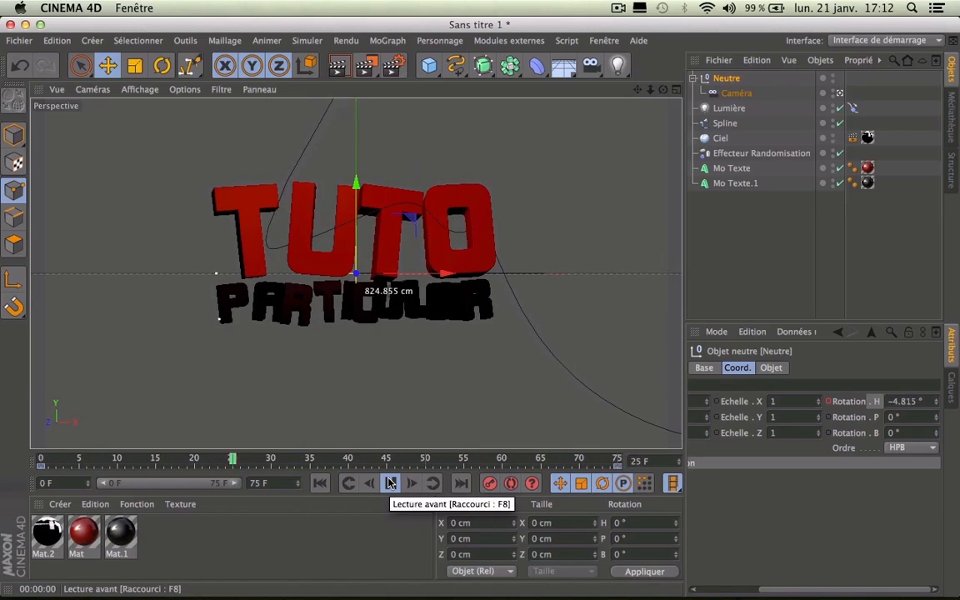
left_click(389, 484)
left_click(319, 484)
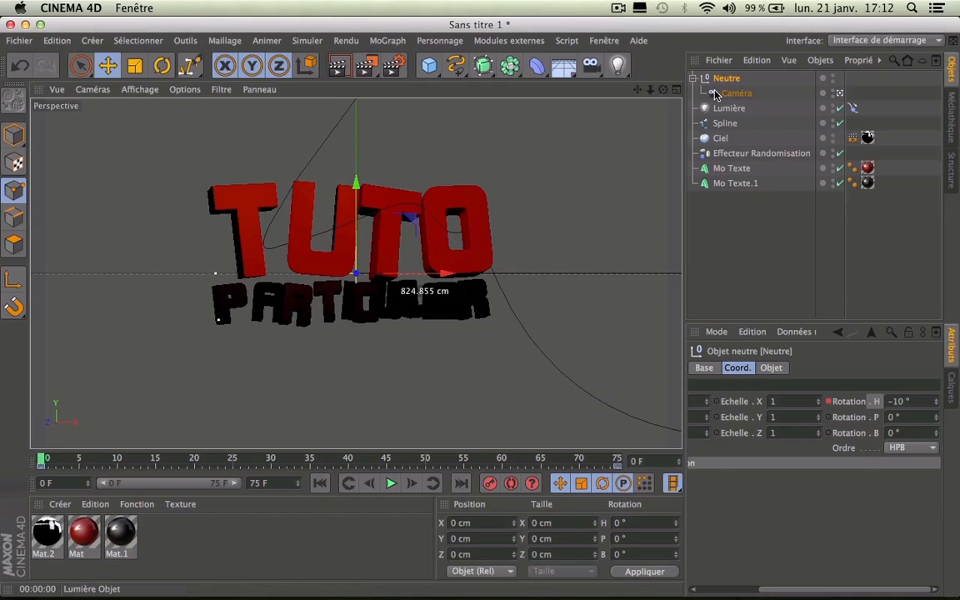
Step: Key the light's Aligner sur la spline position at 0% on frame 0 and 100% on frame 75
left_click(725, 110)
left_click(851, 109)
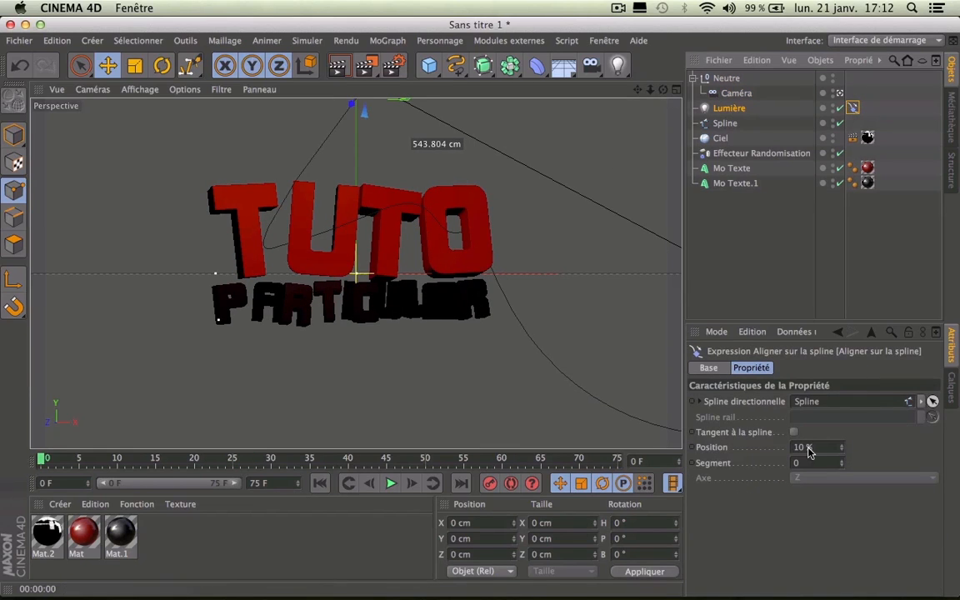
mouse_move(841, 448)
left_mouse_down()
mouse_move(883, 447)
mouse_move(833, 447)
mouse_move(883, 448)
mouse_move(842, 450)
left_mouse_up()
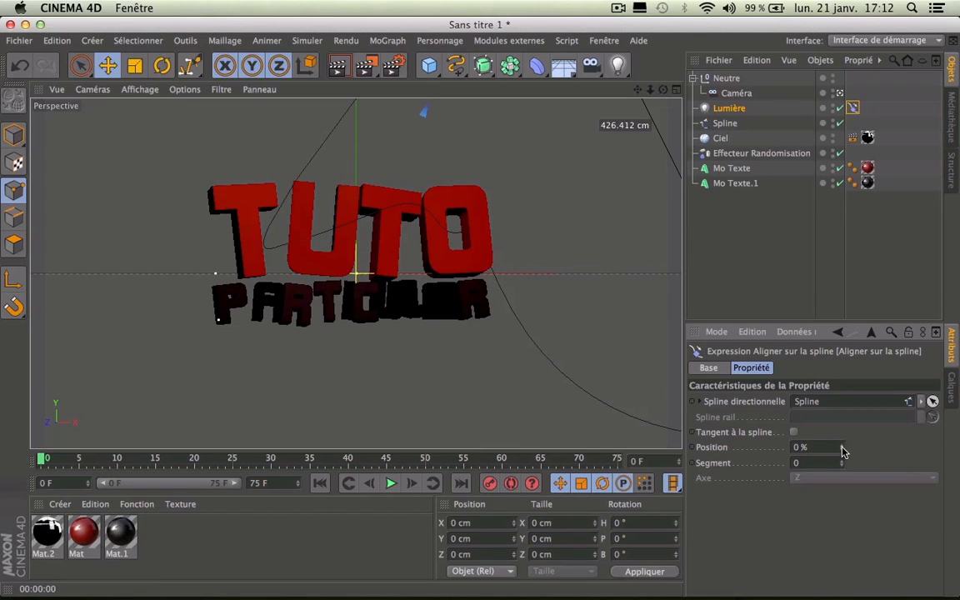
left_click(693, 448, "ctrl")
left_click_drag(40, 459, 617, 492)
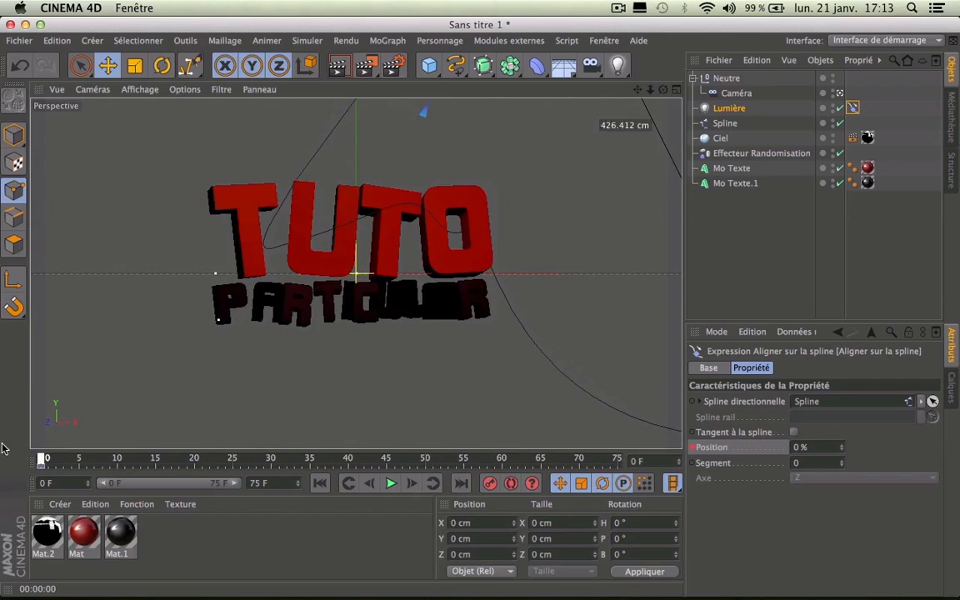
left_click_drag(842, 448, 842, 366)
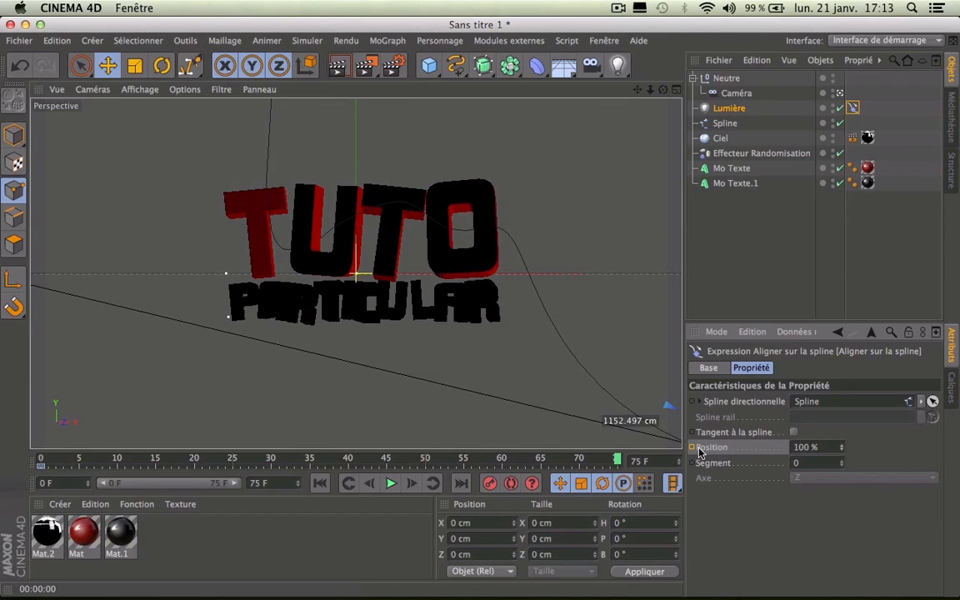
mouse_move(622, 458)
left_mouse_down()
mouse_move(88, 459)
mouse_move(225, 435)
mouse_move(633, 454)
left_mouse_up()
left_click_drag(86, 458, 176, 486)
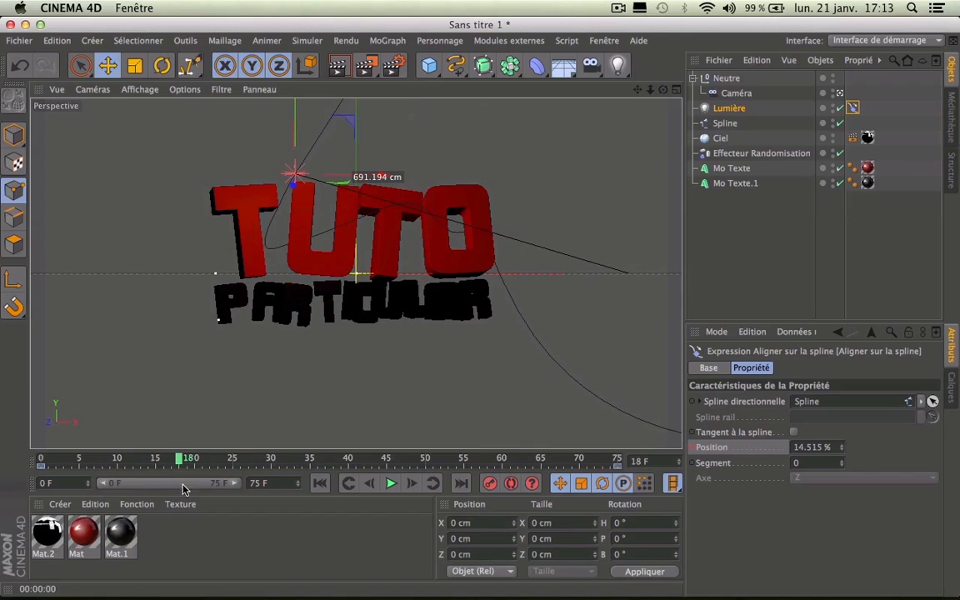
Step: Set the render anti-aliasing quality to Au mieux
left_click(396, 68)
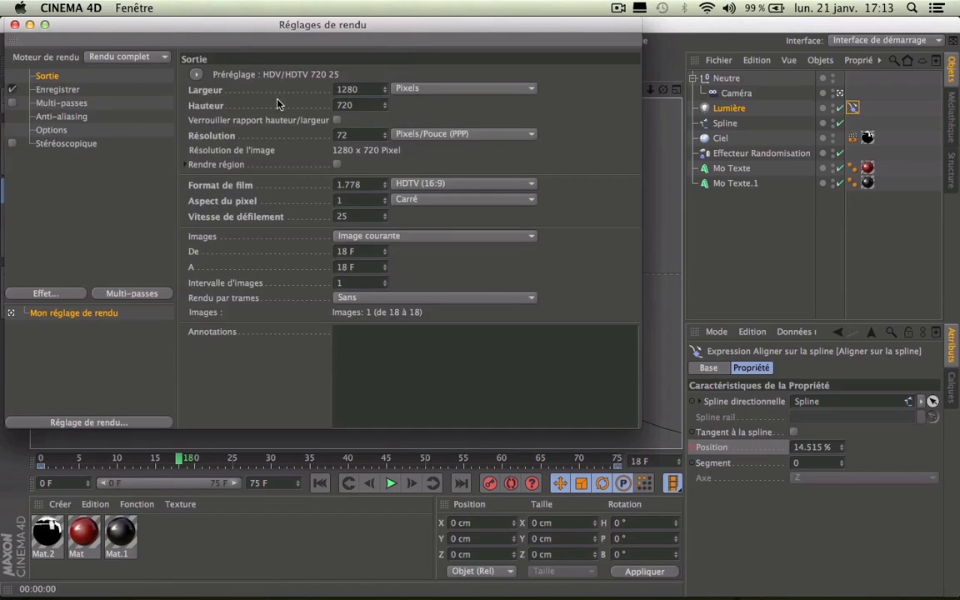
left_click(82, 117)
left_click(360, 78)
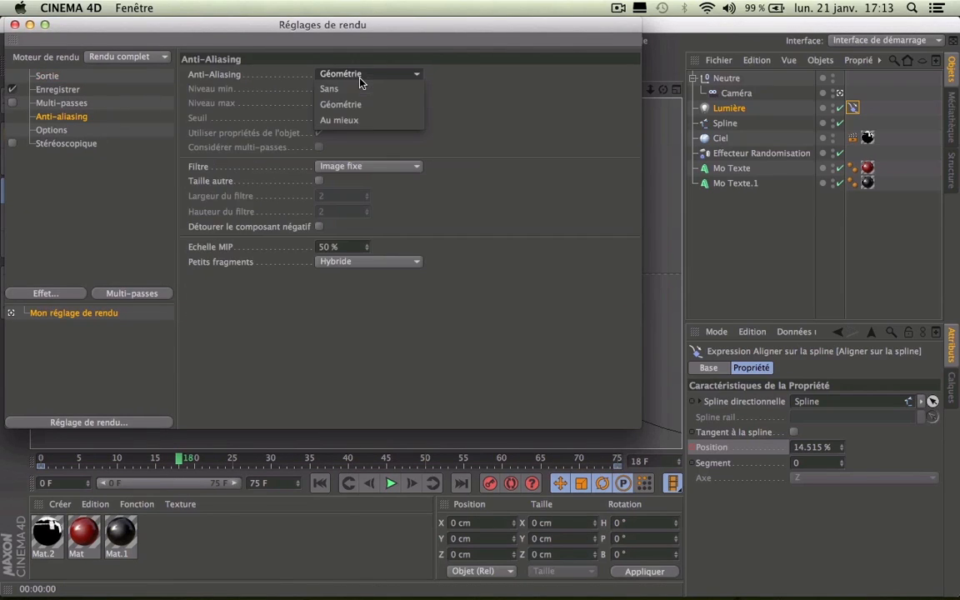
left_click(349, 120)
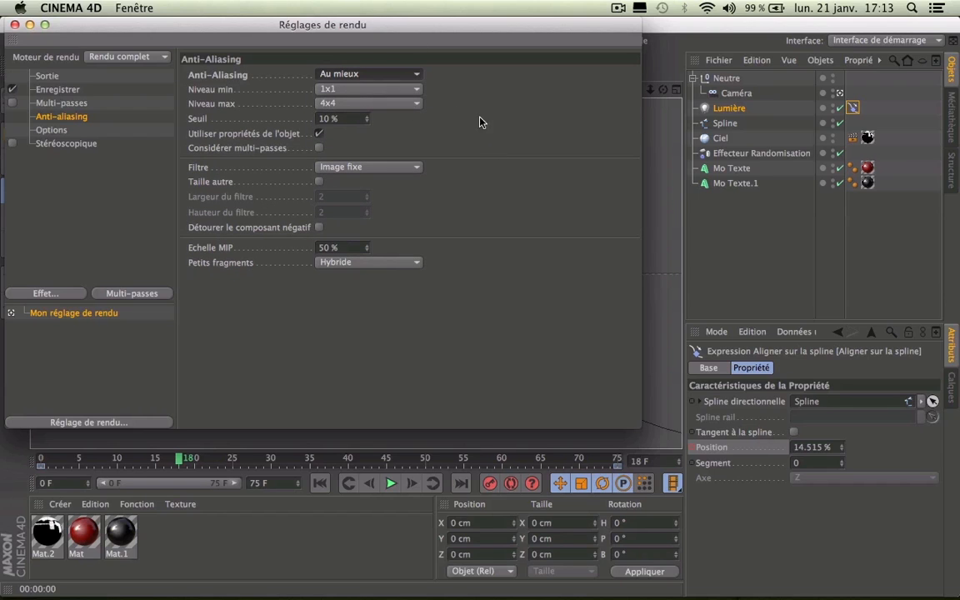
Step: Try a maximum anti-aliasing level of 2x2, then set it back to 4x4
left_click_drag(257, 27, 722, 66)
left_click(815, 147)
left_click(738, 165)
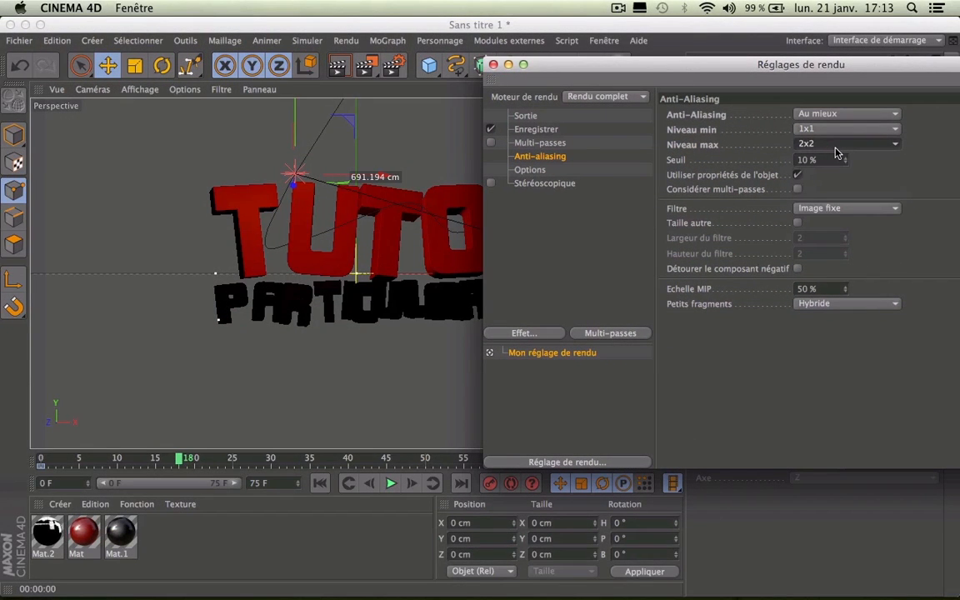
left_click(834, 147)
left_click(822, 190)
Step: Close and reopen the render settings on the Enregistrer page
left_click(494, 64)
left_click(399, 66)
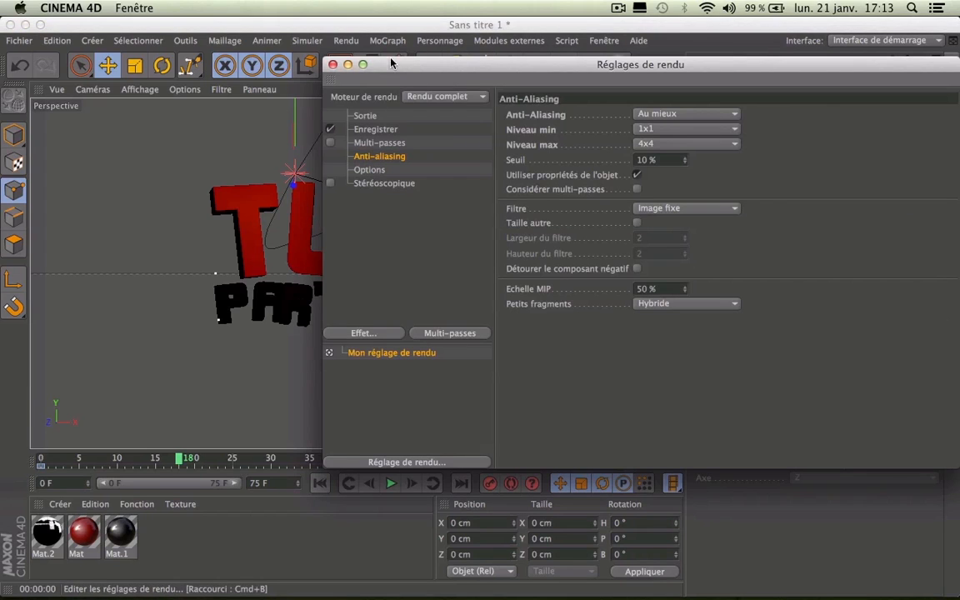
left_click(372, 130)
Step: Browse to the Tuto_Sources folder for the render save path
left_click_drag(448, 64, 200, 73)
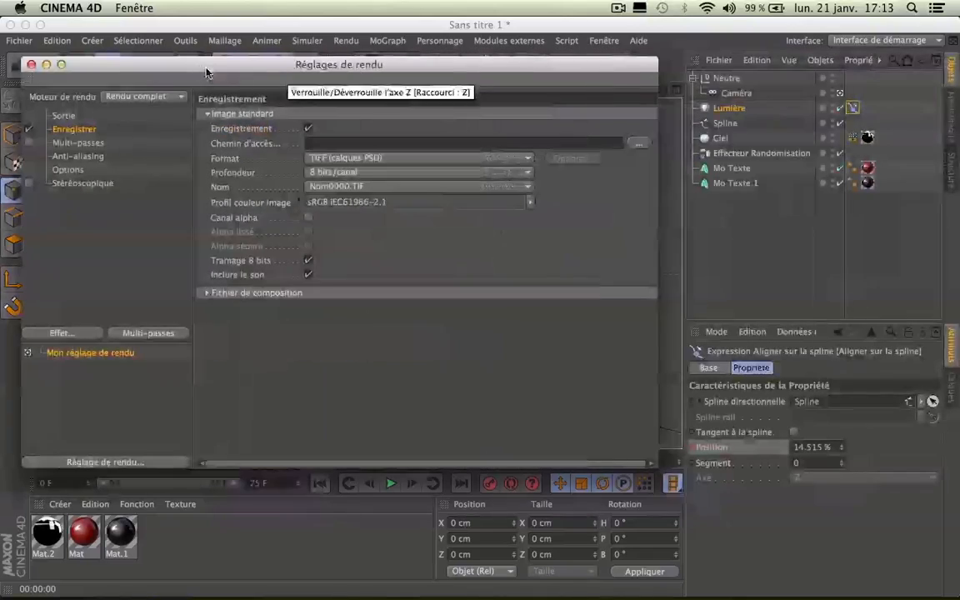
left_click(638, 143)
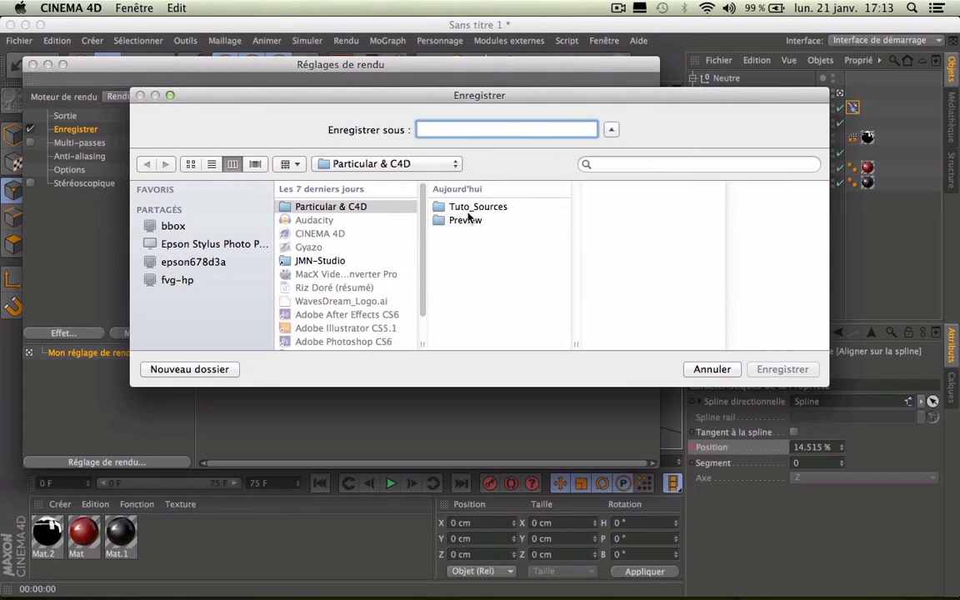
left_click(466, 208)
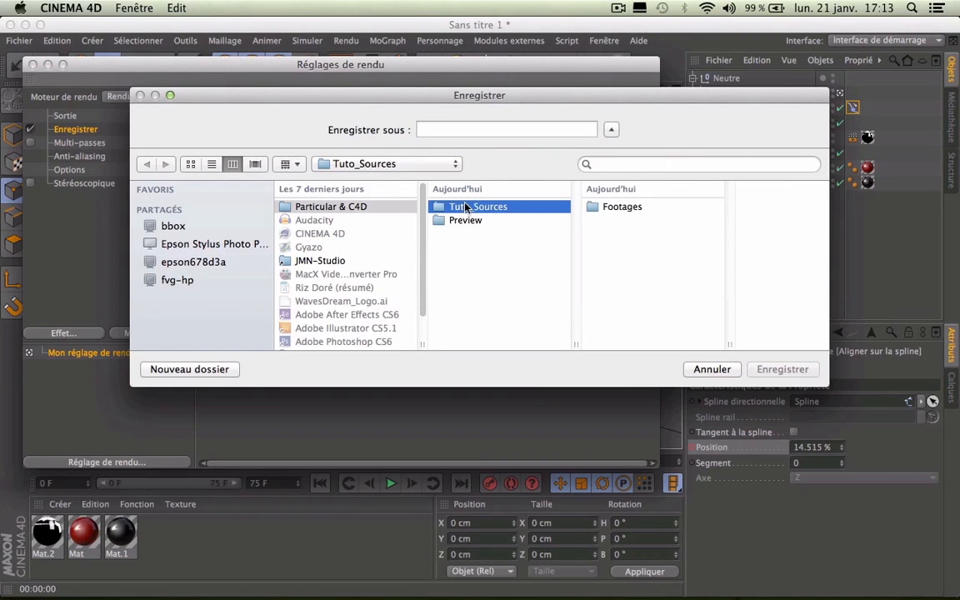
left_click(454, 129)
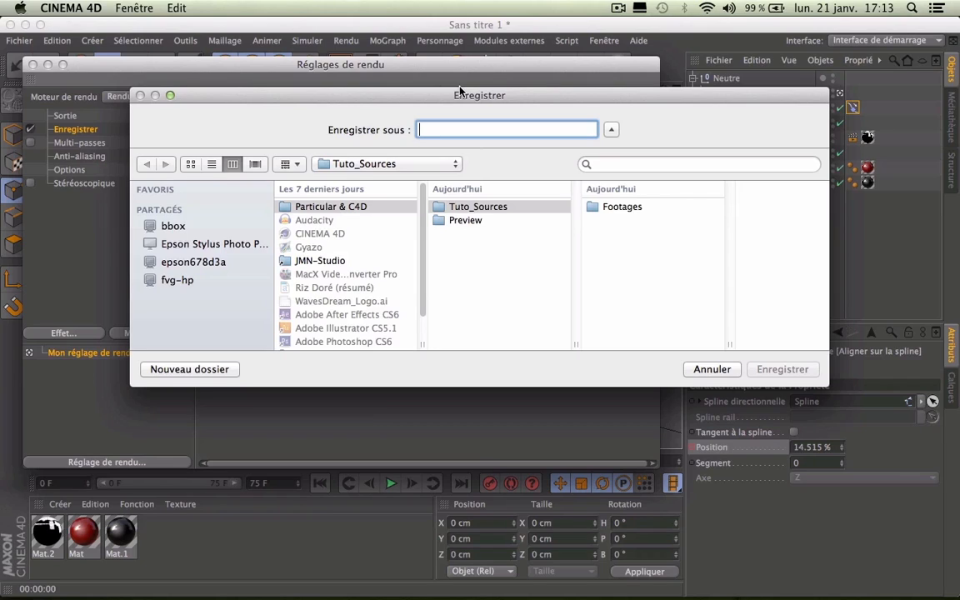
Step: Name the output file Particular_et_C4D and confirm the save path
type("Particuy")
key("BackSpace")
type("lar et C4D")
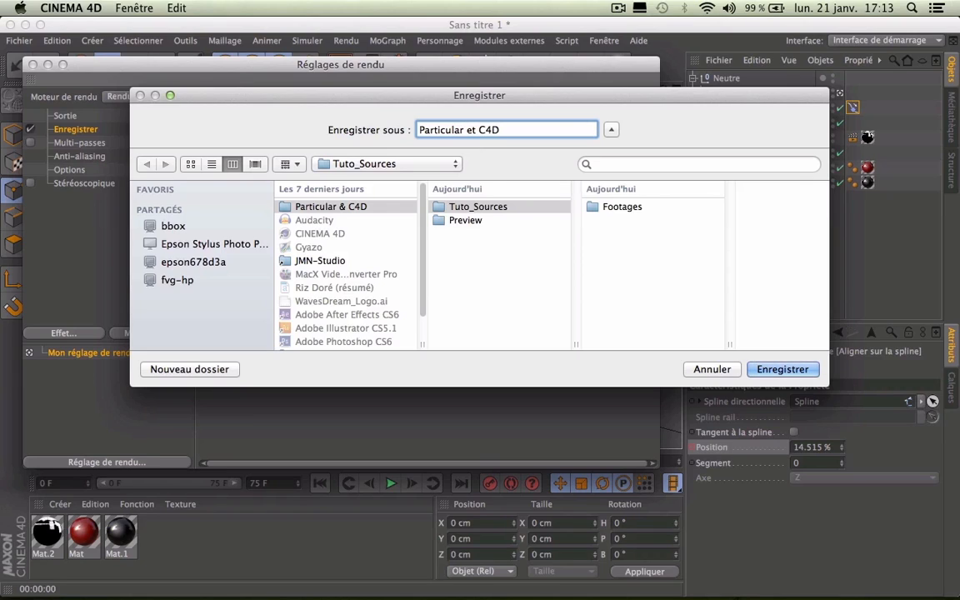
key("Left")
key("Left")
key("Left")
key("BackSpace")
key("Left")
key("Left")
key("BackSpace")
type("_")
key("Right")
key("Right")
type("_")
left_click(792, 369)
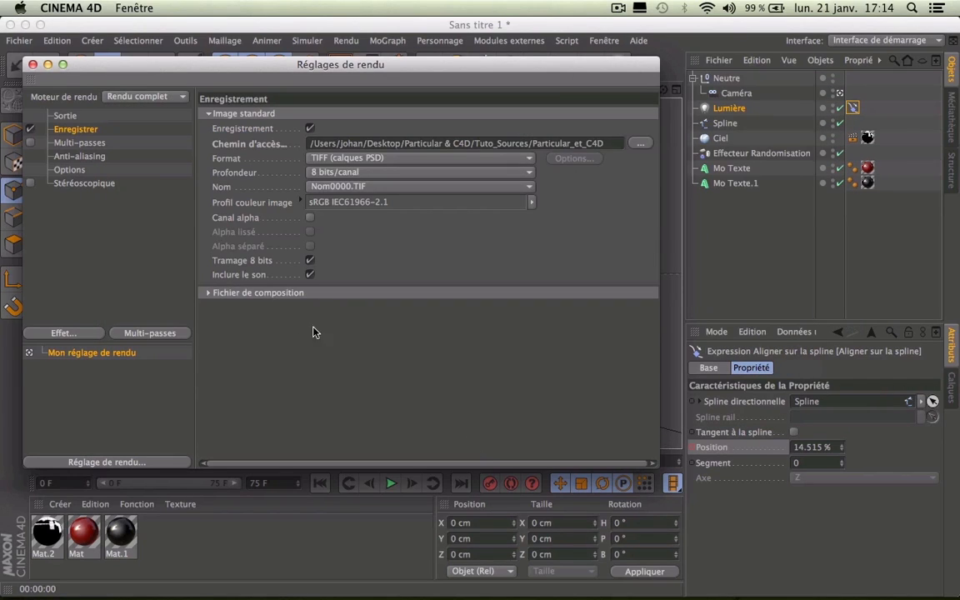
Step: Enable saving an After Effects composition file that includes 3D data
left_click(209, 295)
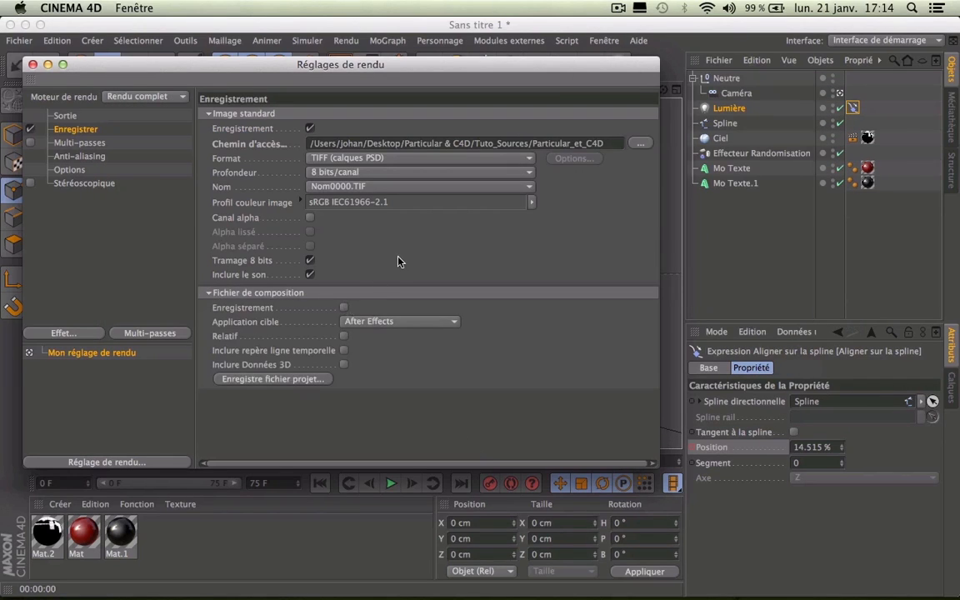
left_click(342, 308)
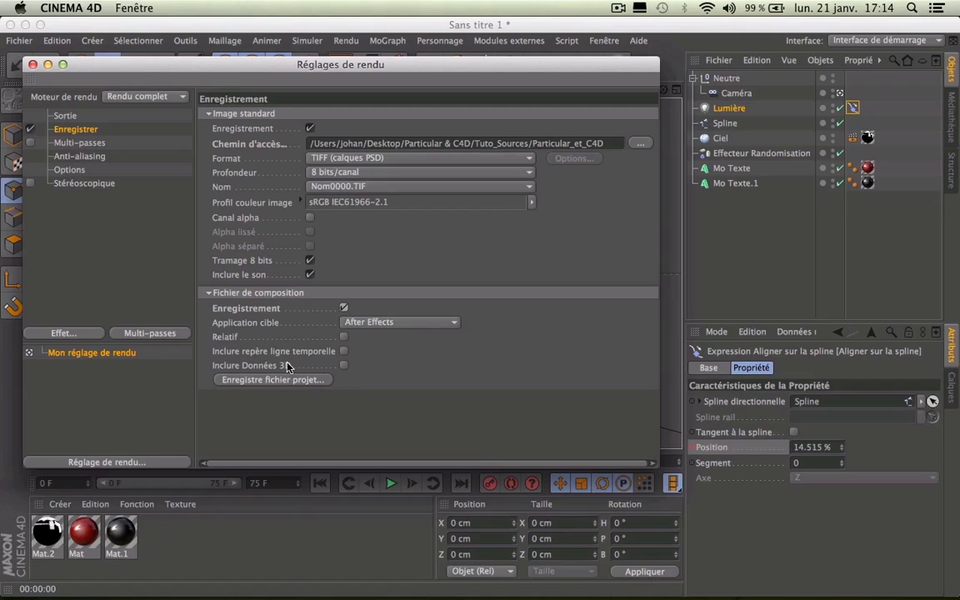
left_click(343, 366)
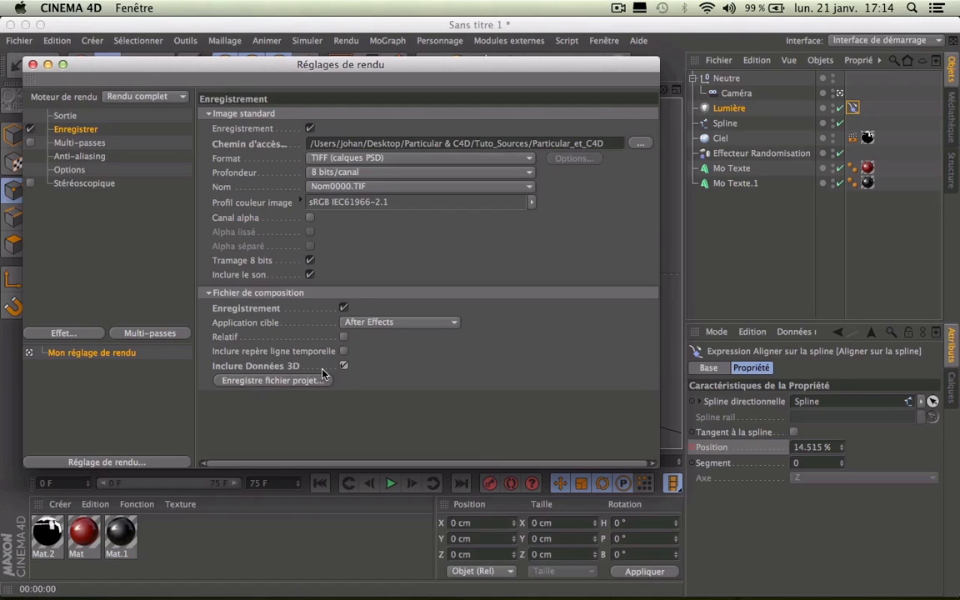
left_click(273, 381)
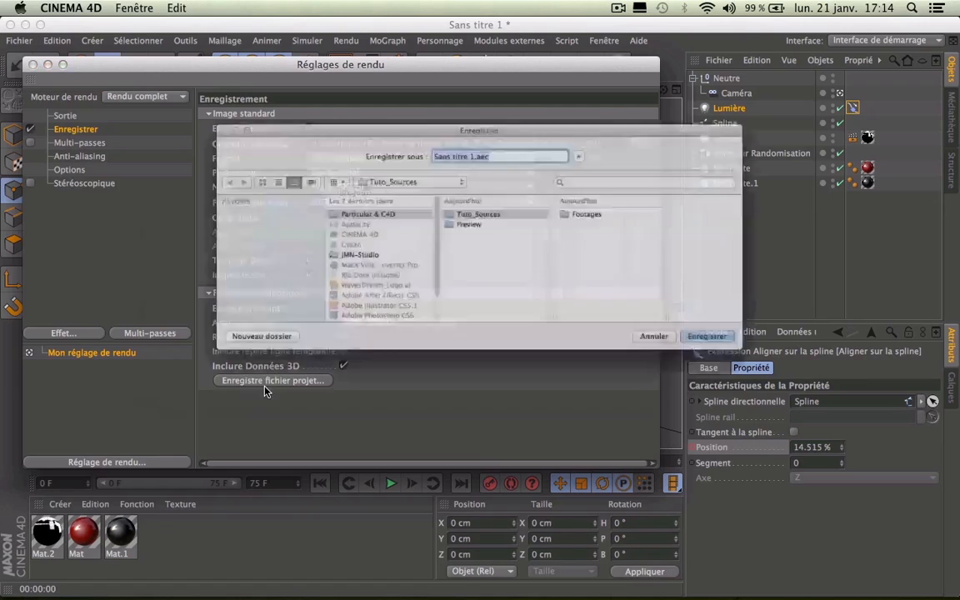
Step: Save the composition file as Particular_et_C4D in Tuto_Sources and close the render settings
left_click(460, 220)
left_click(477, 206)
left_click(621, 207)
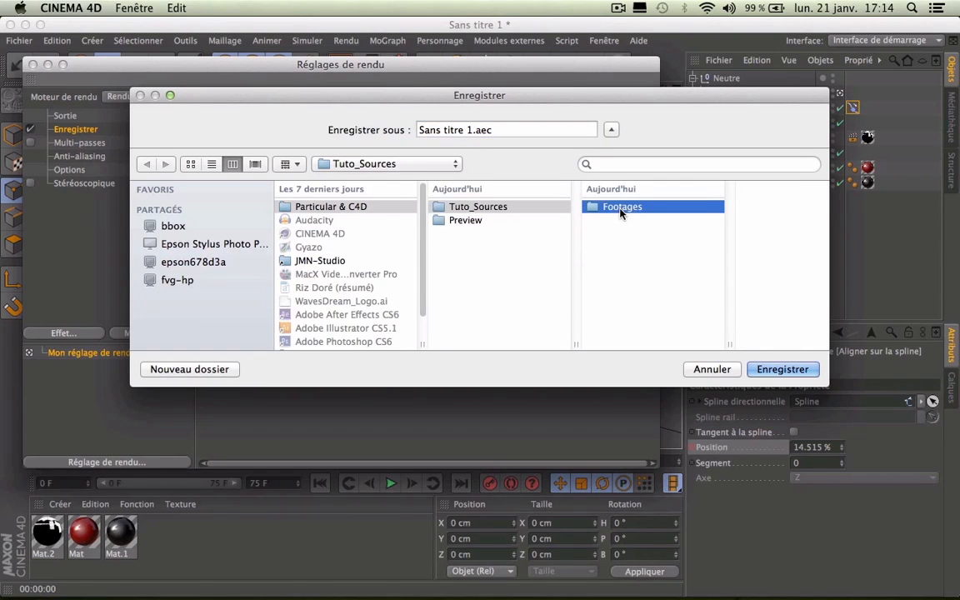
left_click(578, 237)
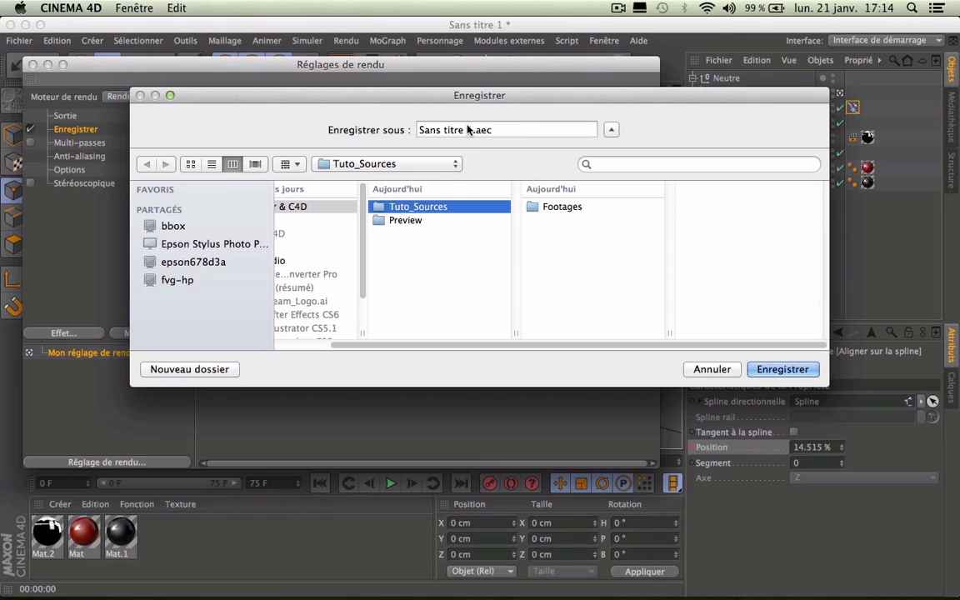
left_click(500, 130)
left_click(293, 206)
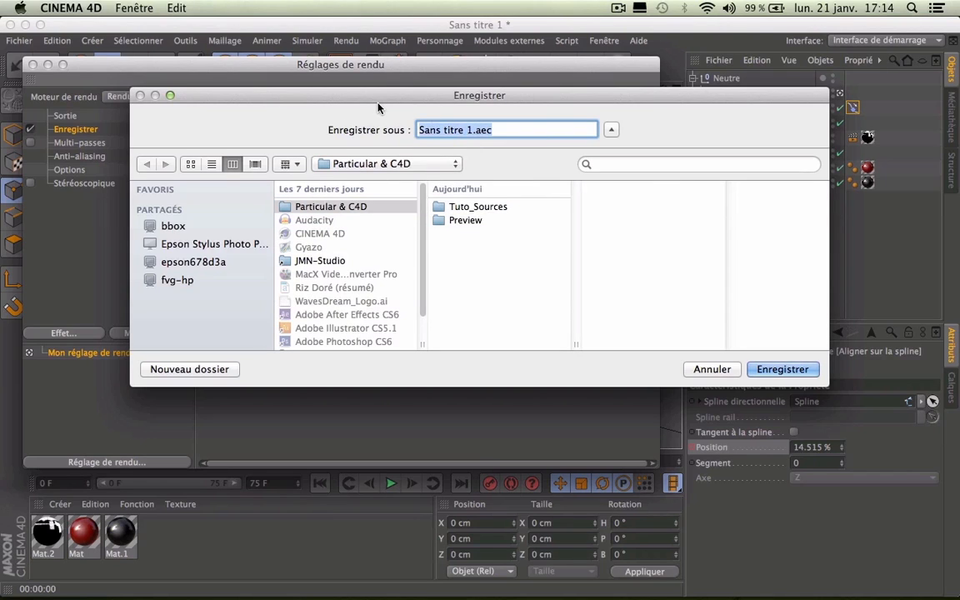
type("Particul")
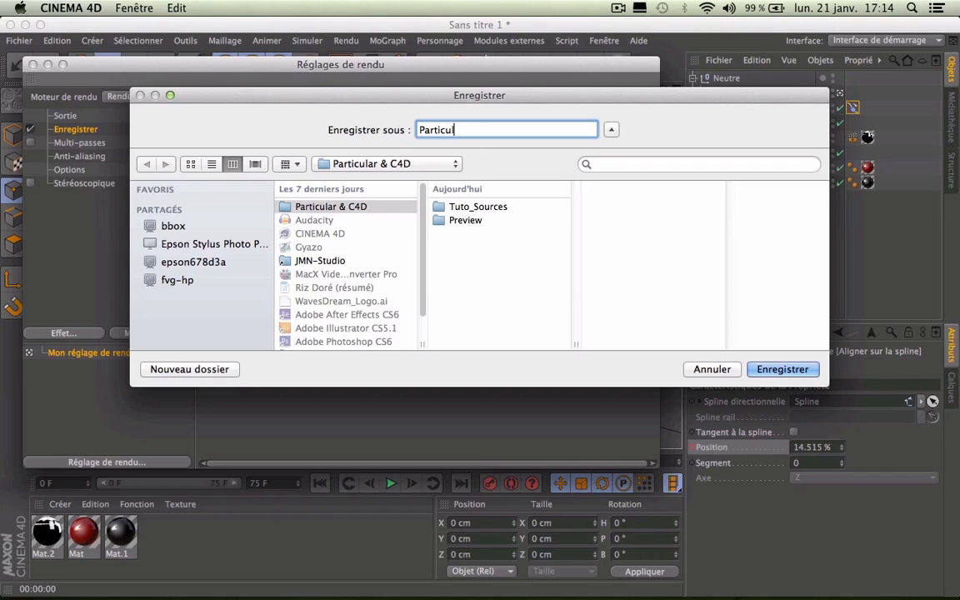
type("ar_et_C4D")
left_click(523, 209)
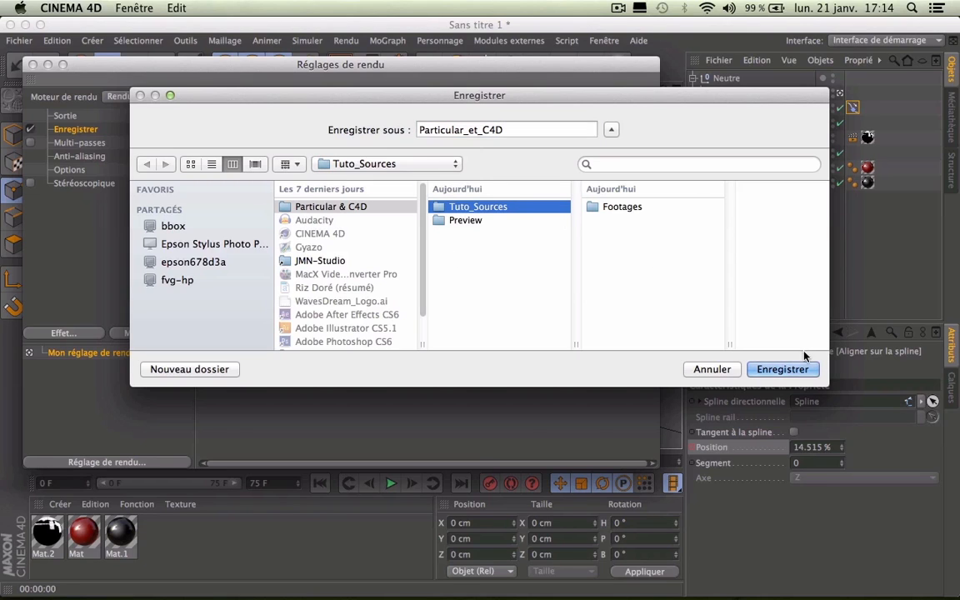
left_click(791, 369)
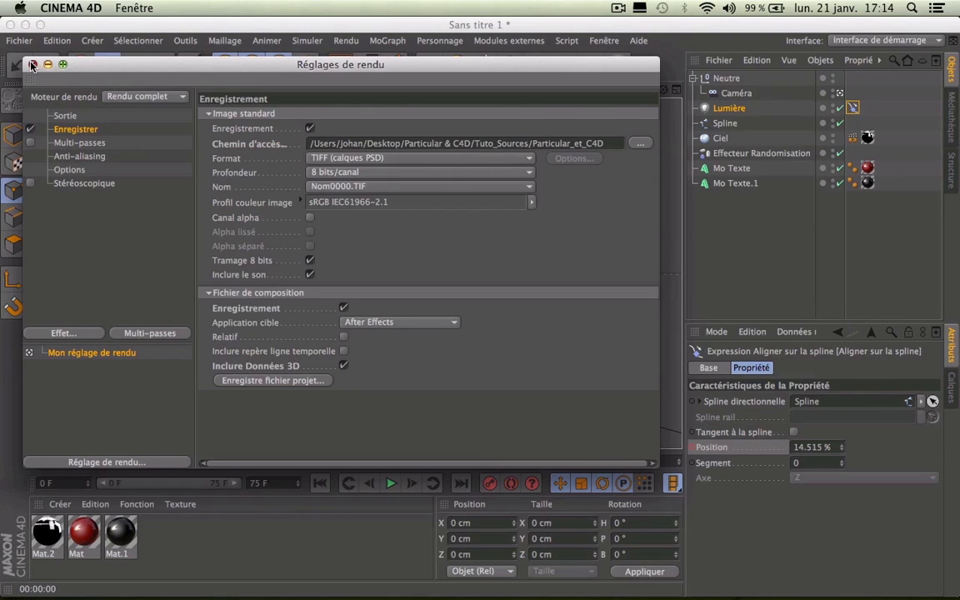
left_click(31, 64)
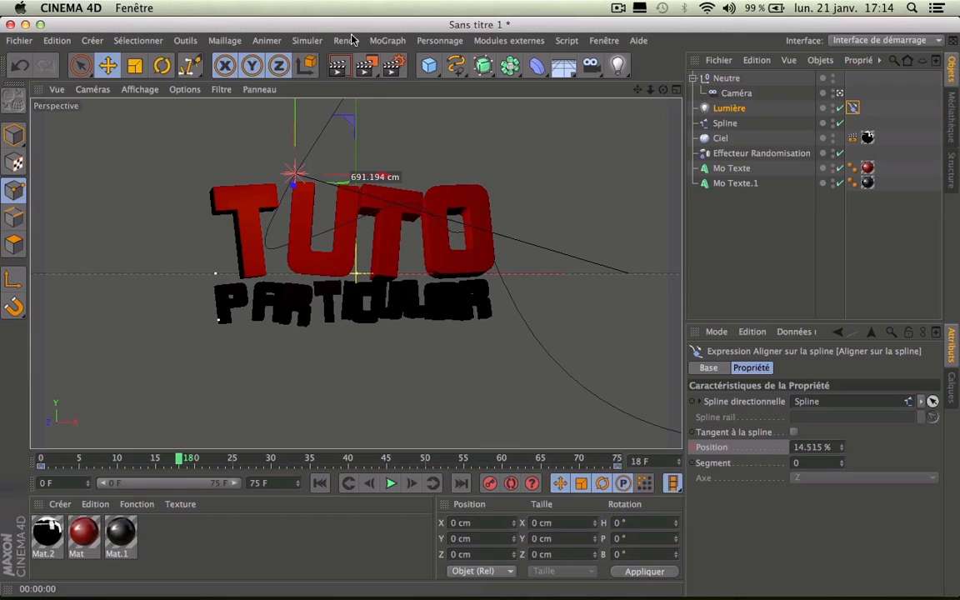
Step: Render a 1280x720 test frame to the Picture Viewer, inspect it, then reopen render settings
left_click(365, 67)
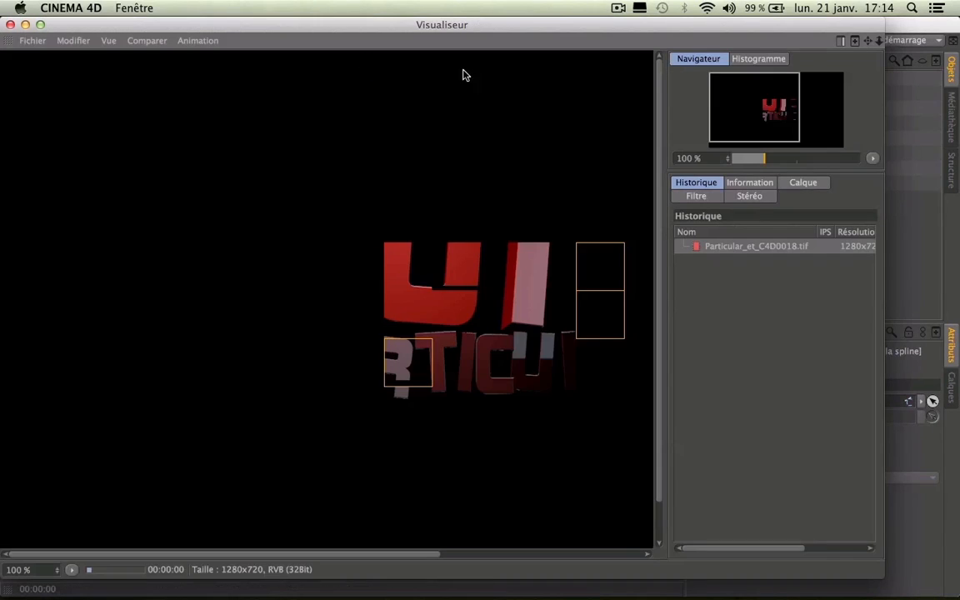
left_click_drag(744, 118, 748, 112)
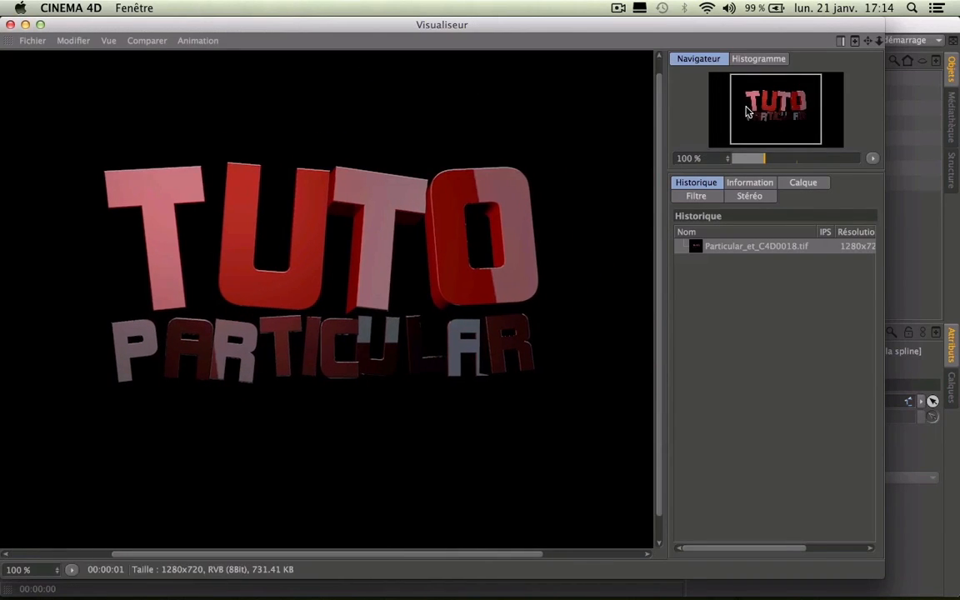
left_click(10, 24)
left_click(353, 65)
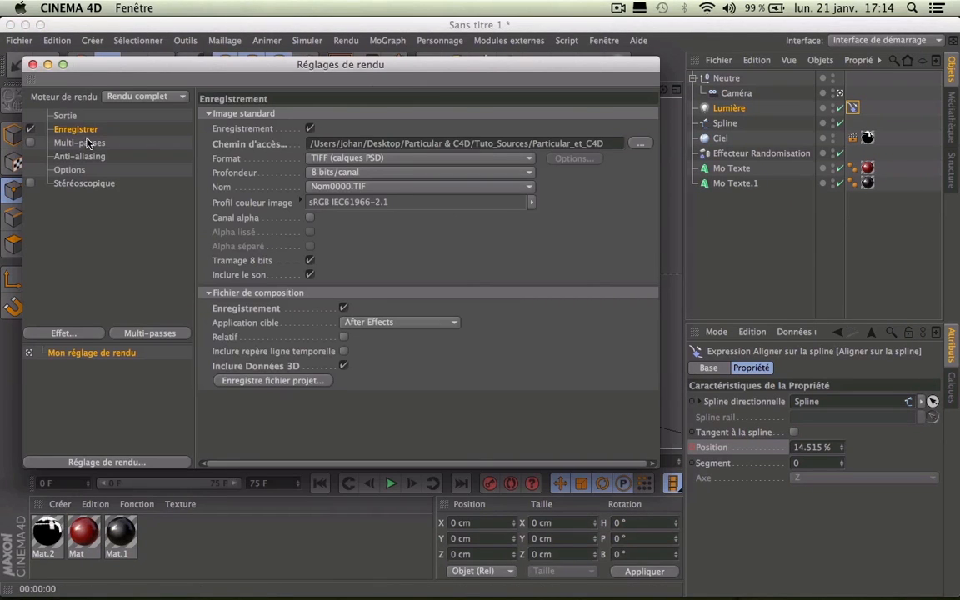
Step: Set the output frame range to Toutes les images (frames 0 to 75)
left_click(66, 117)
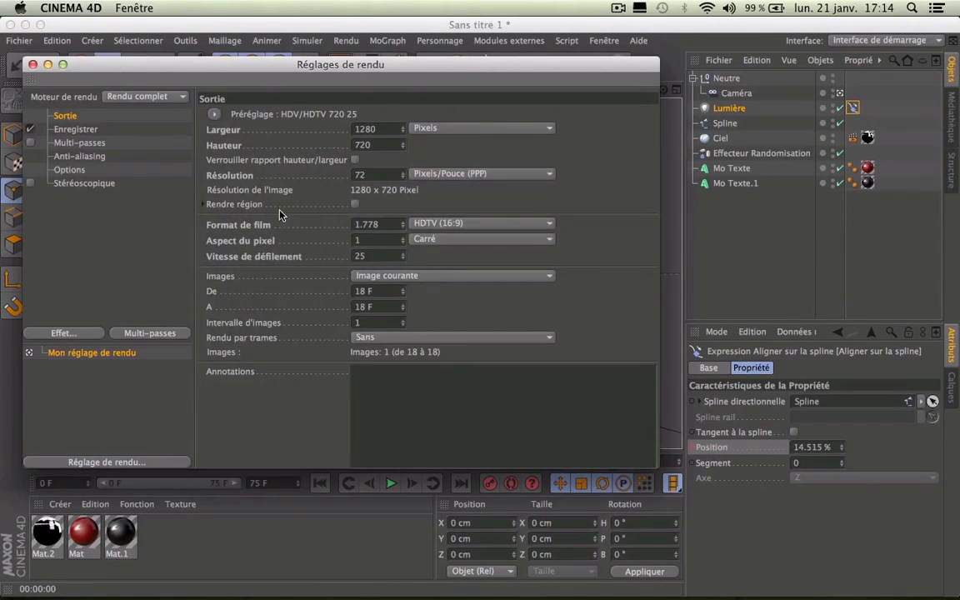
left_click(349, 278)
left_click(324, 289)
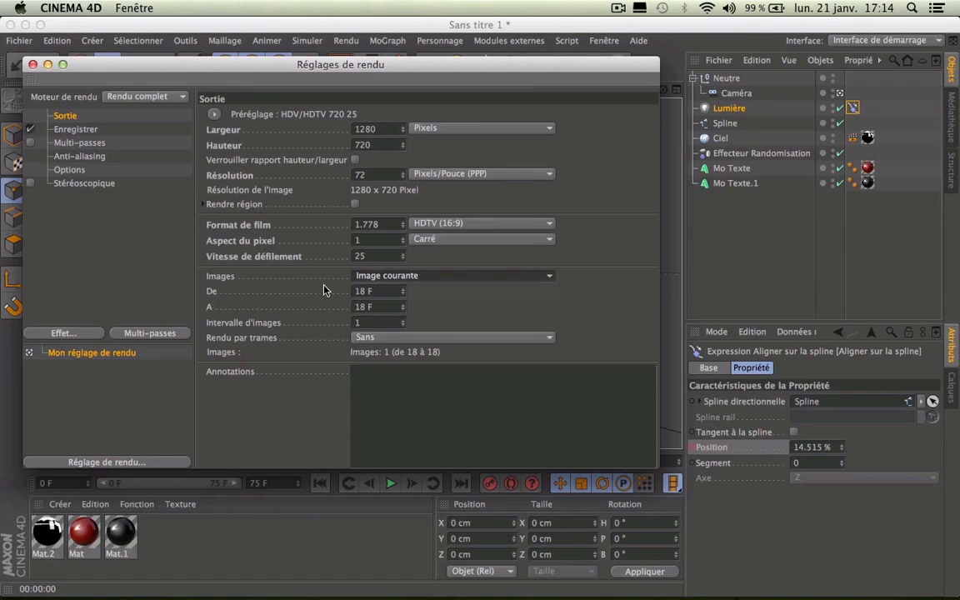
left_click(403, 278)
left_click(385, 321)
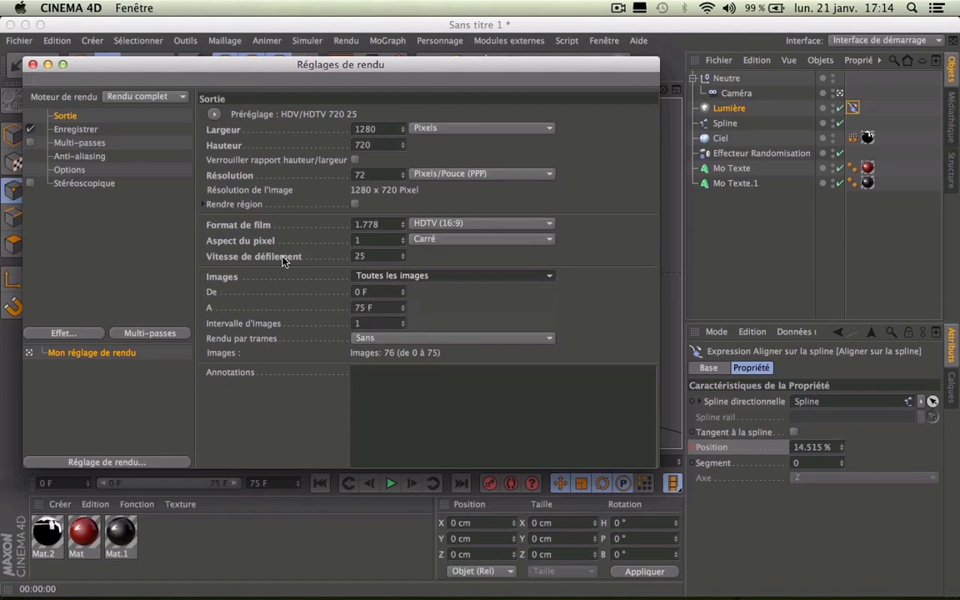
Step: Enable Canal alpha in the save settings, then close the render settings
left_click(77, 129)
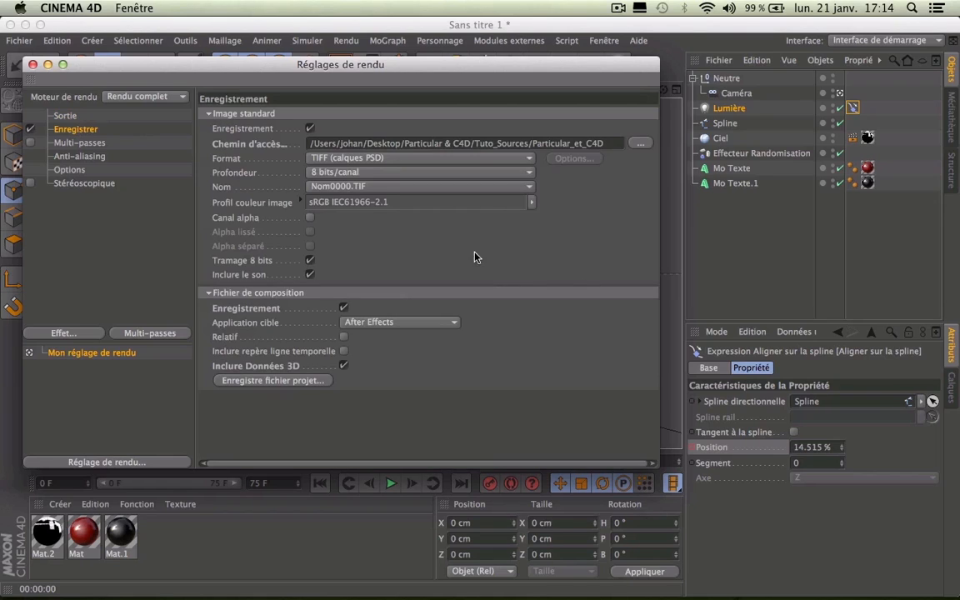
left_click(309, 217)
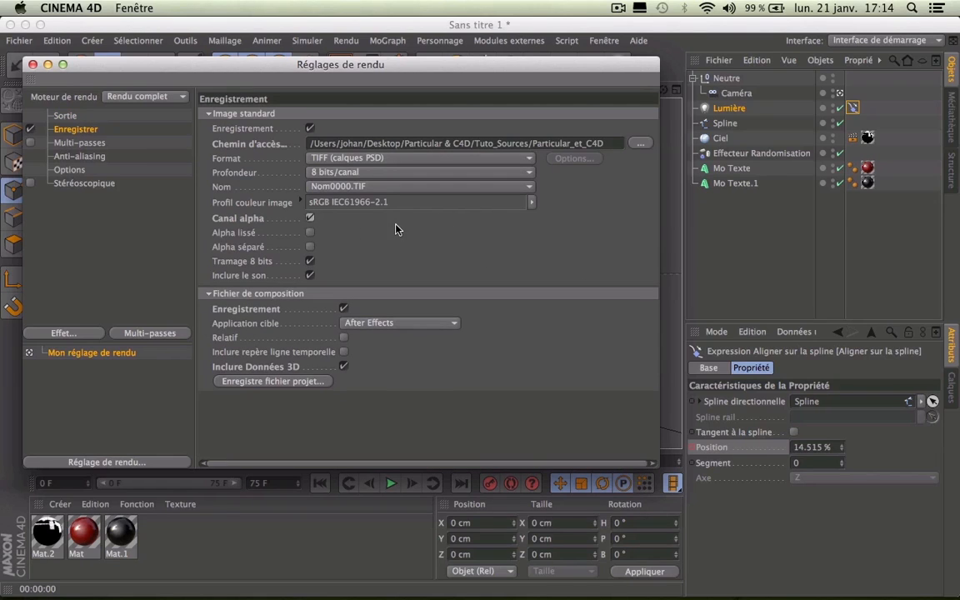
left_click(350, 157)
left_click(276, 158)
left_click(358, 158)
left_click(242, 157)
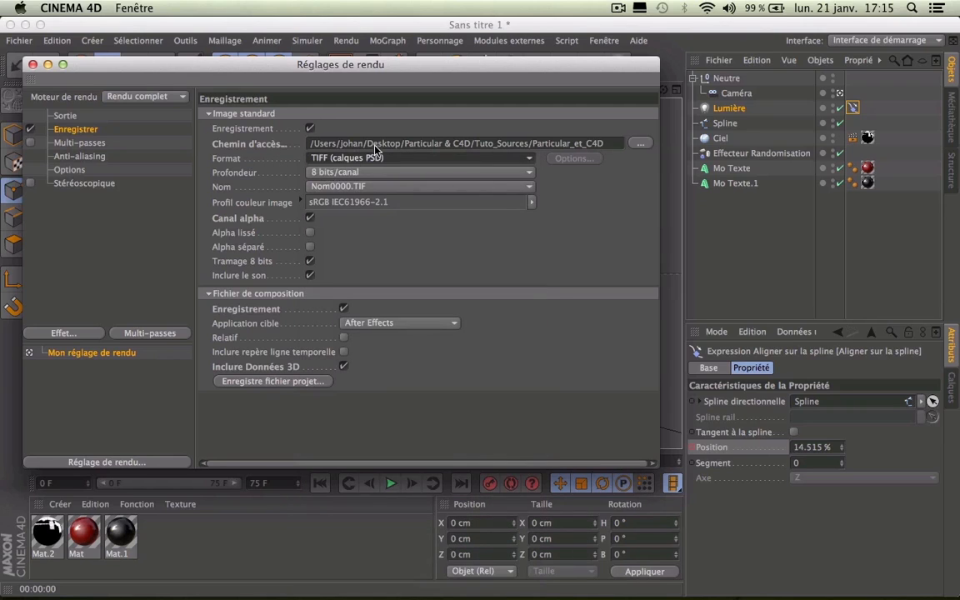
left_click(32, 64)
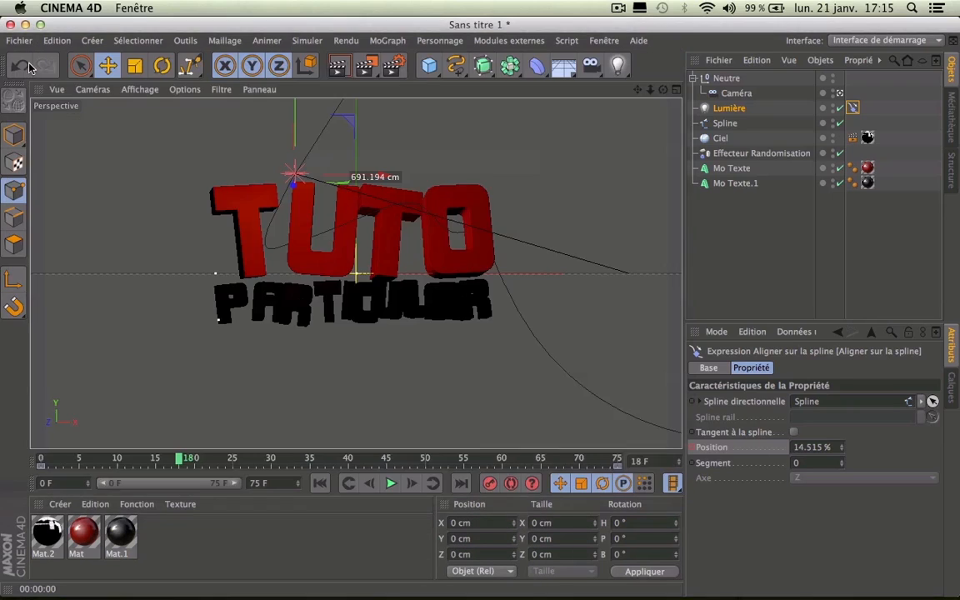
Step: Render all 76 frames (0–75) to the Picture Viewer, play them back, then minimise it
left_click(193, 67)
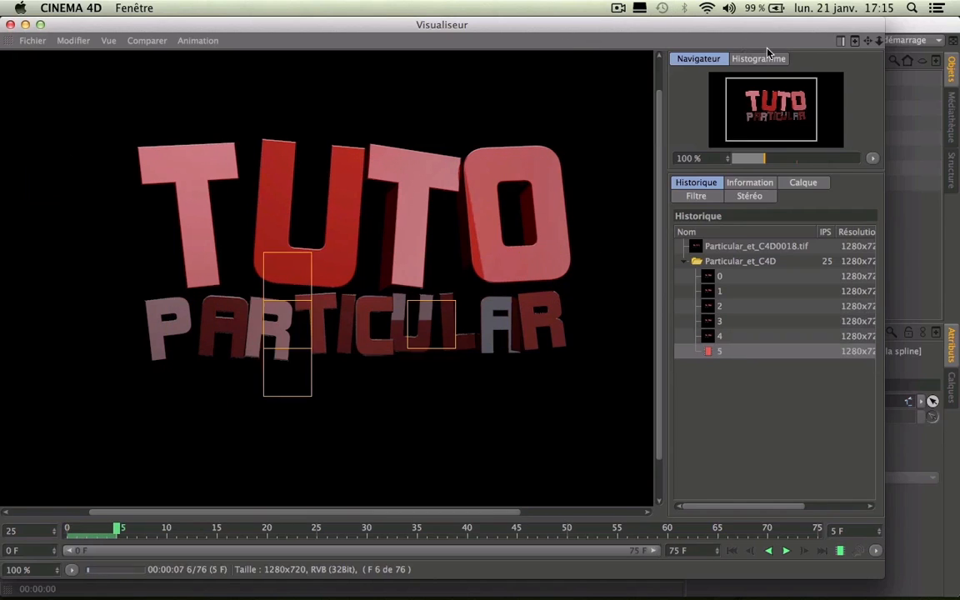
left_click(617, 8)
left_click(632, 54)
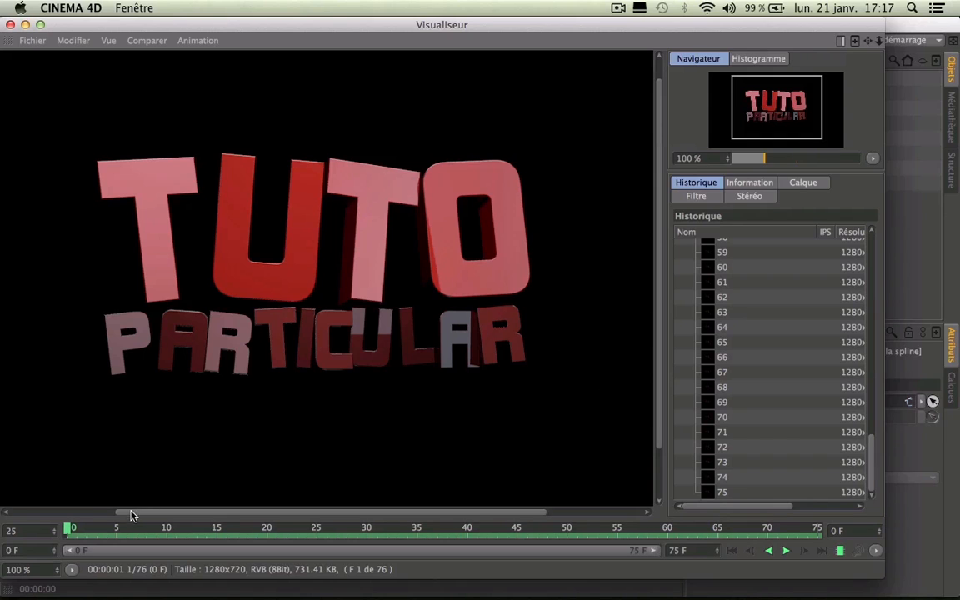
left_click(786, 551)
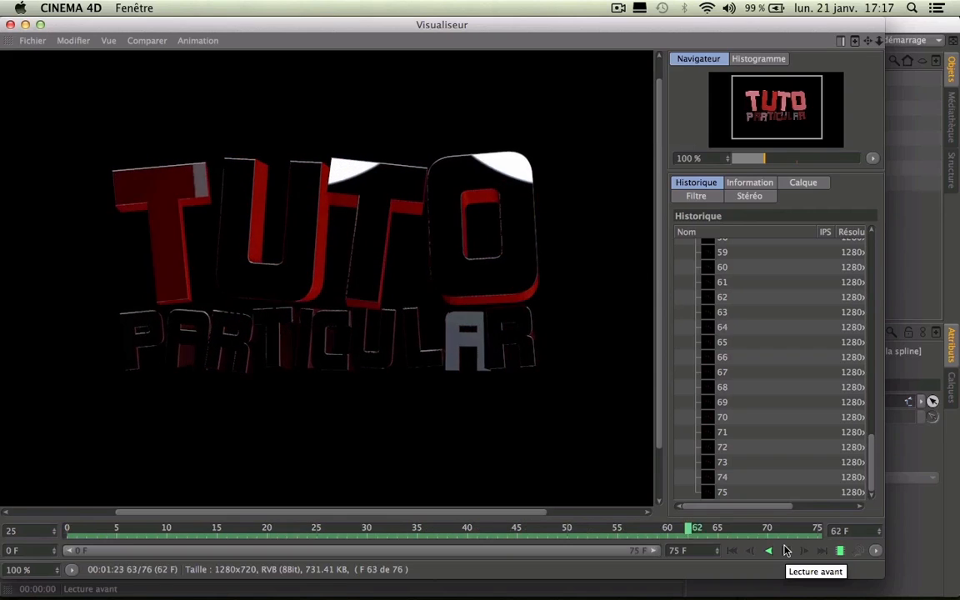
left_click(25, 25)
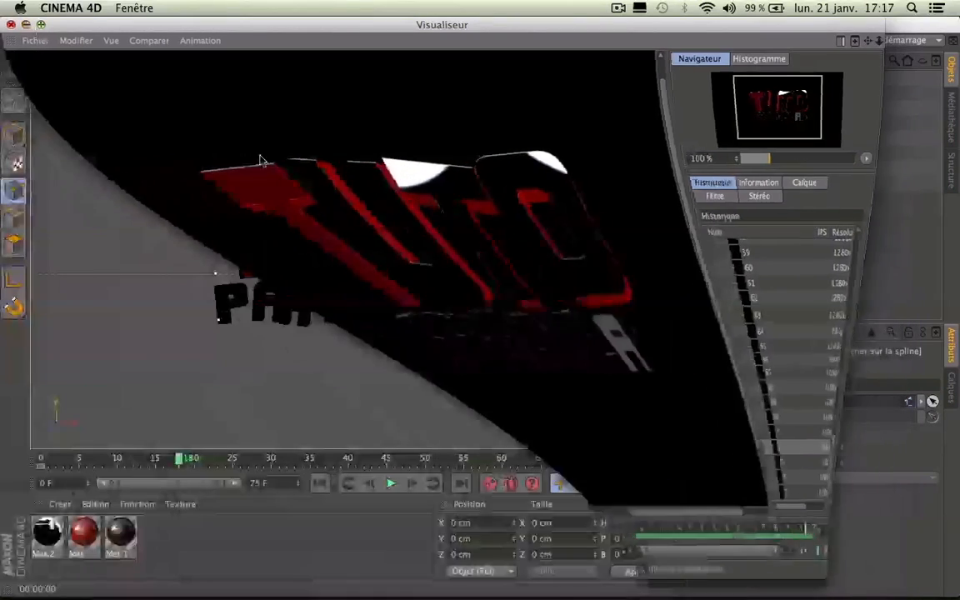
Step: Move Lumière.1 far back along Z and raise it high above the text, slightly right
left_click_drag(663, 89, 775, 133)
left_click_drag(348, 282, 589, 317)
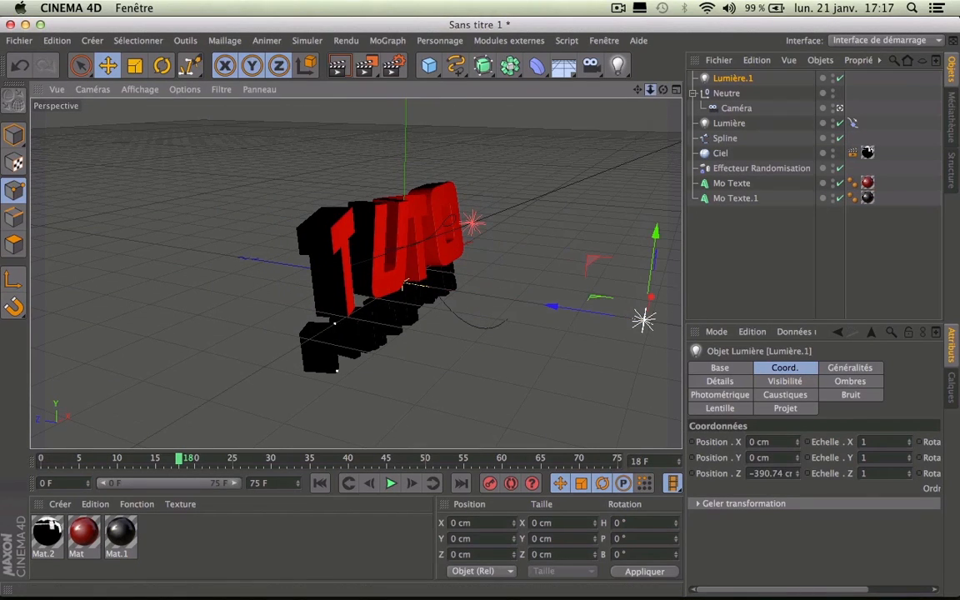
left_click_drag(650, 90, 533, 201)
left_click_drag(405, 283, 574, 326)
left_click_drag(637, 90, 463, 102)
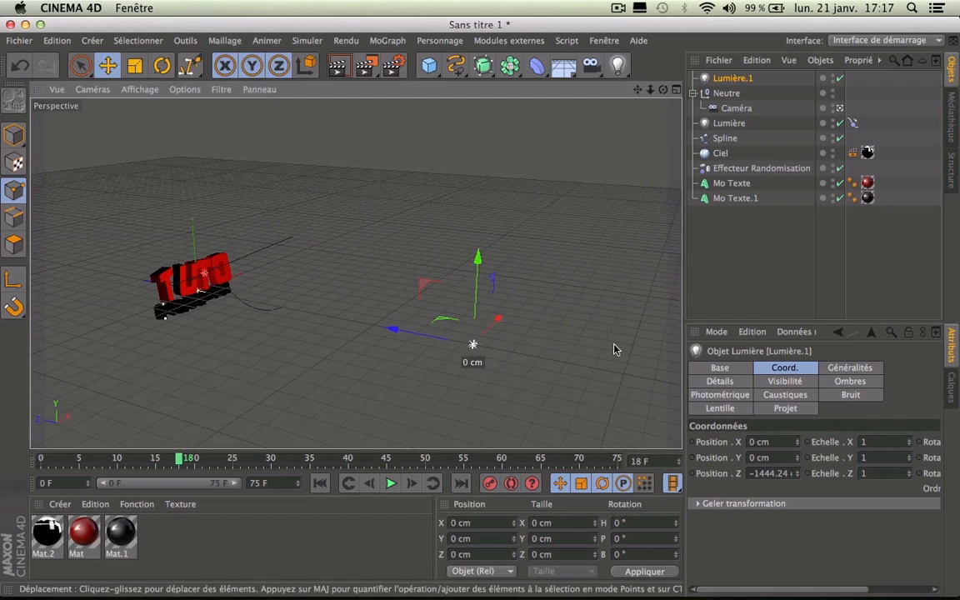
left_click_drag(473, 273, 476, 150)
left_click_drag(497, 222, 575, 173)
Step: Set Lumière.1's intensity to 60 % and render the view through the Caméra
left_click(848, 380)
left_click(787, 368)
left_click(850, 368)
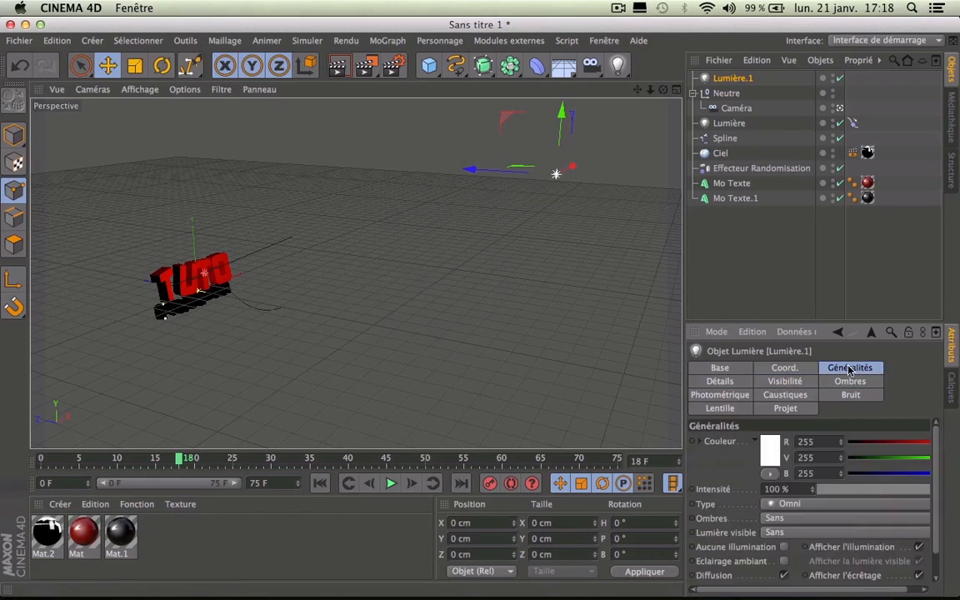
left_click(812, 489)
type("60")
key("Return")
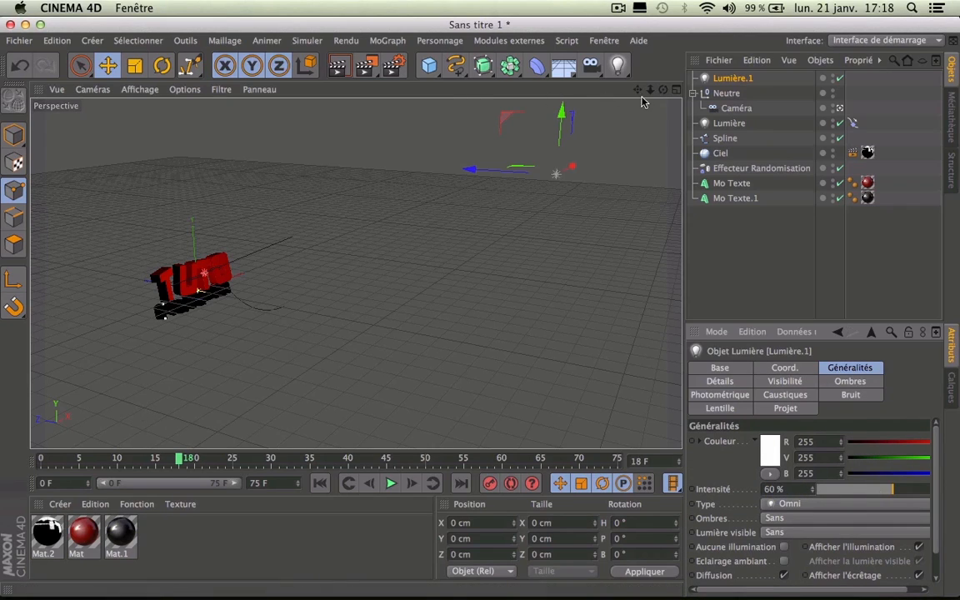
left_click(838, 109)
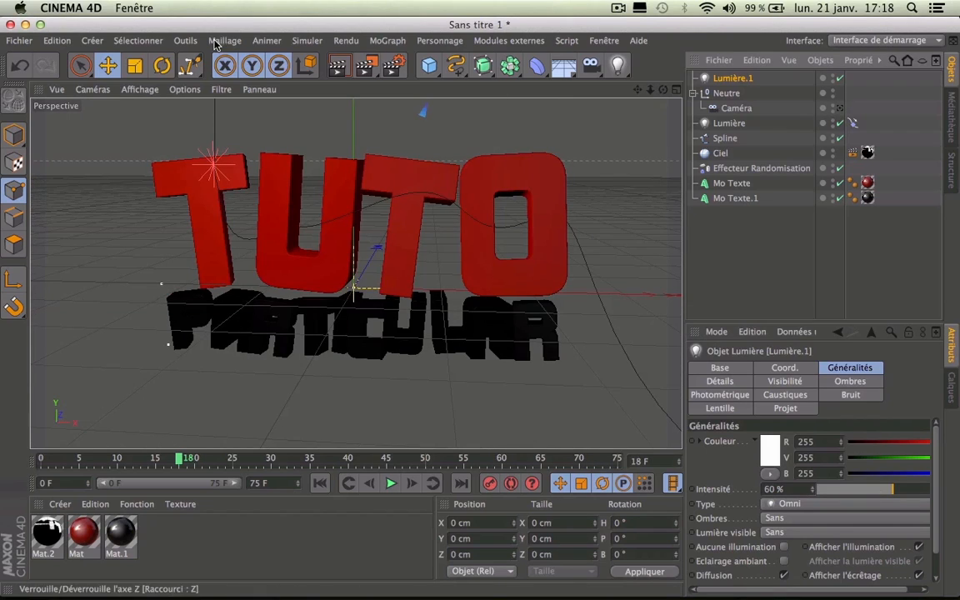
left_click(341, 71)
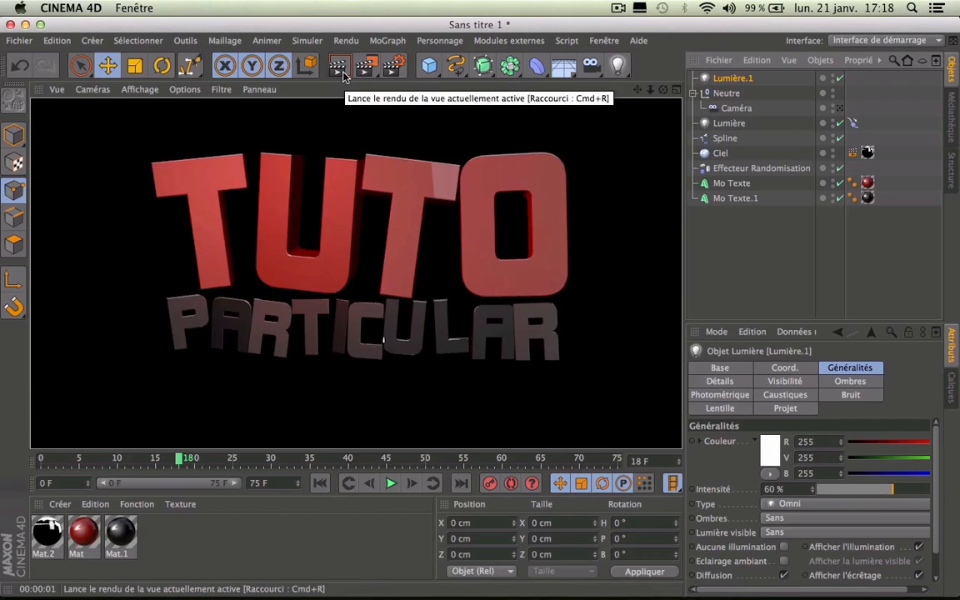